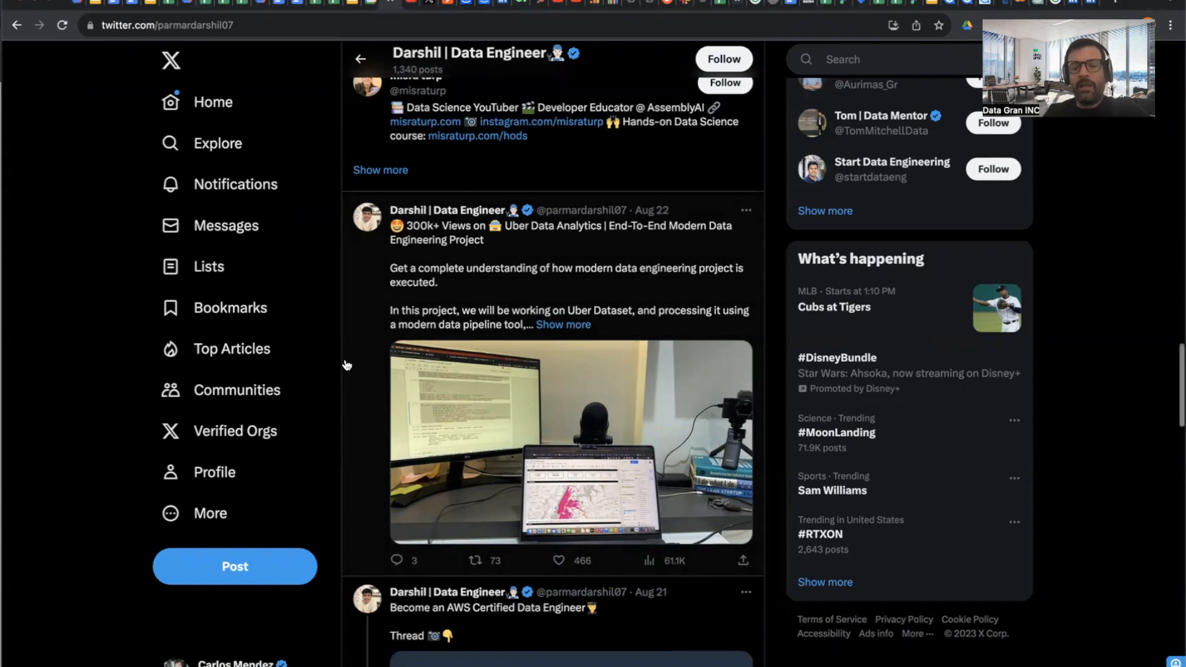
Step: Read the full Uber Data Analytics end-to-end project post and open its linked video
scroll(344, 365, "down", 1)
left_click(574, 310)
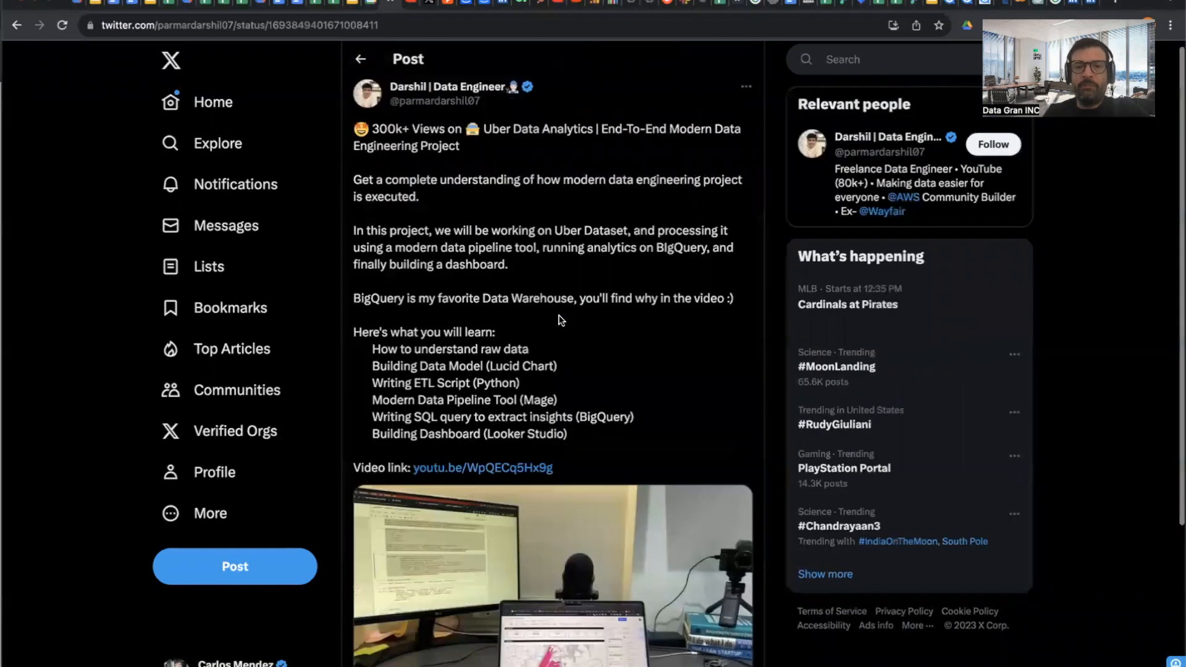
scroll(483, 412, "down", 1)
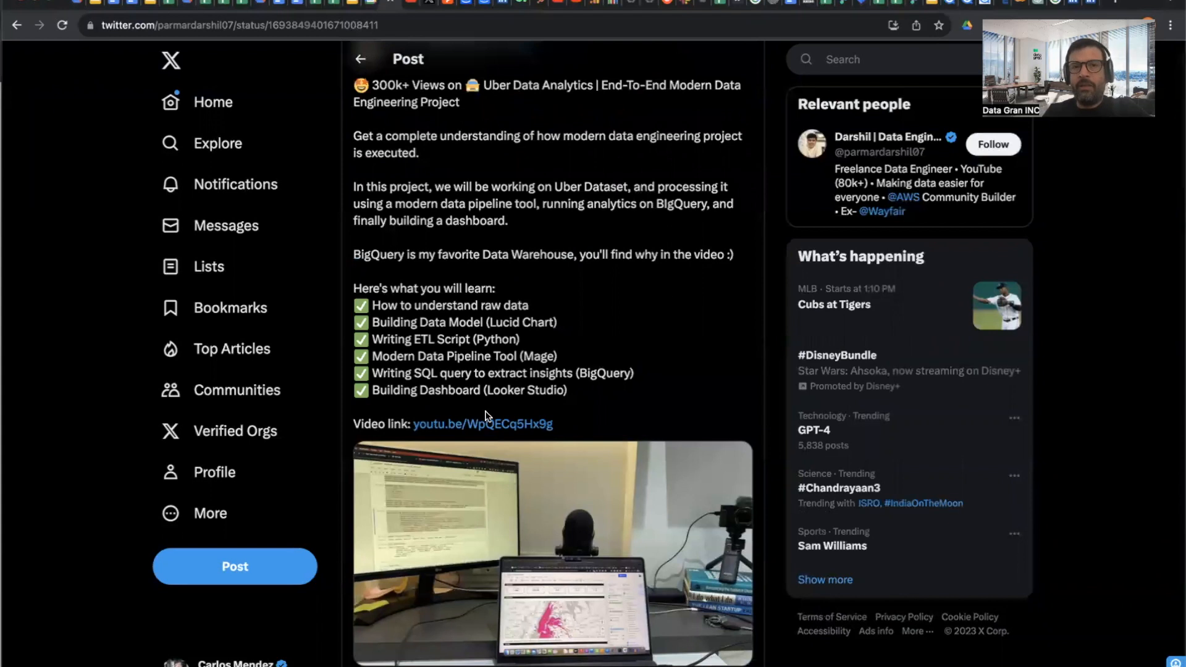
left_click(491, 425)
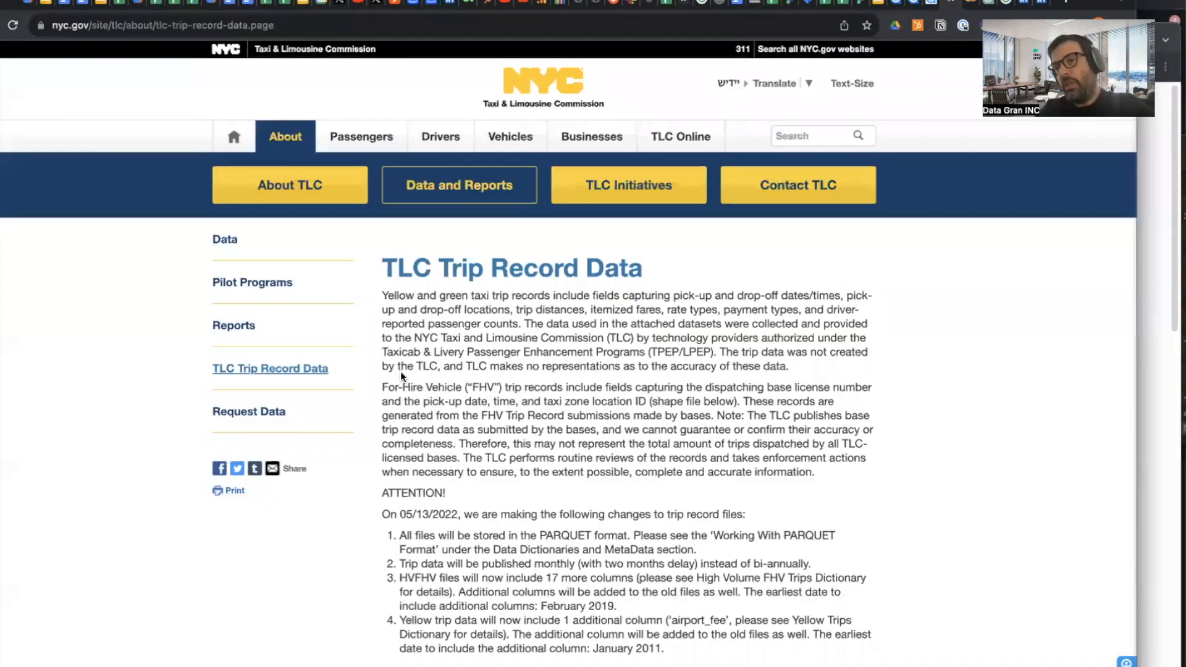
Step: Review the TLC Trip Record Data page, including the 2023 monthly Yellow Taxi Trip Records files
scroll(400, 372, "down", 2)
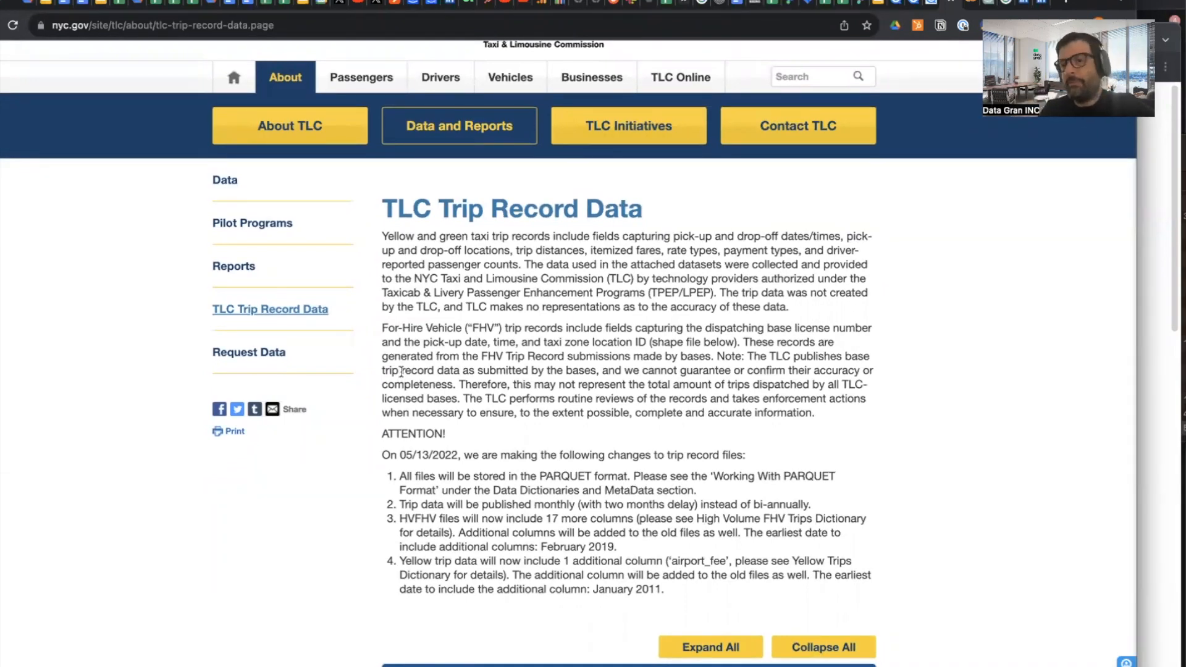
scroll(401, 373, "down", 6)
scroll(401, 373, "down", 3)
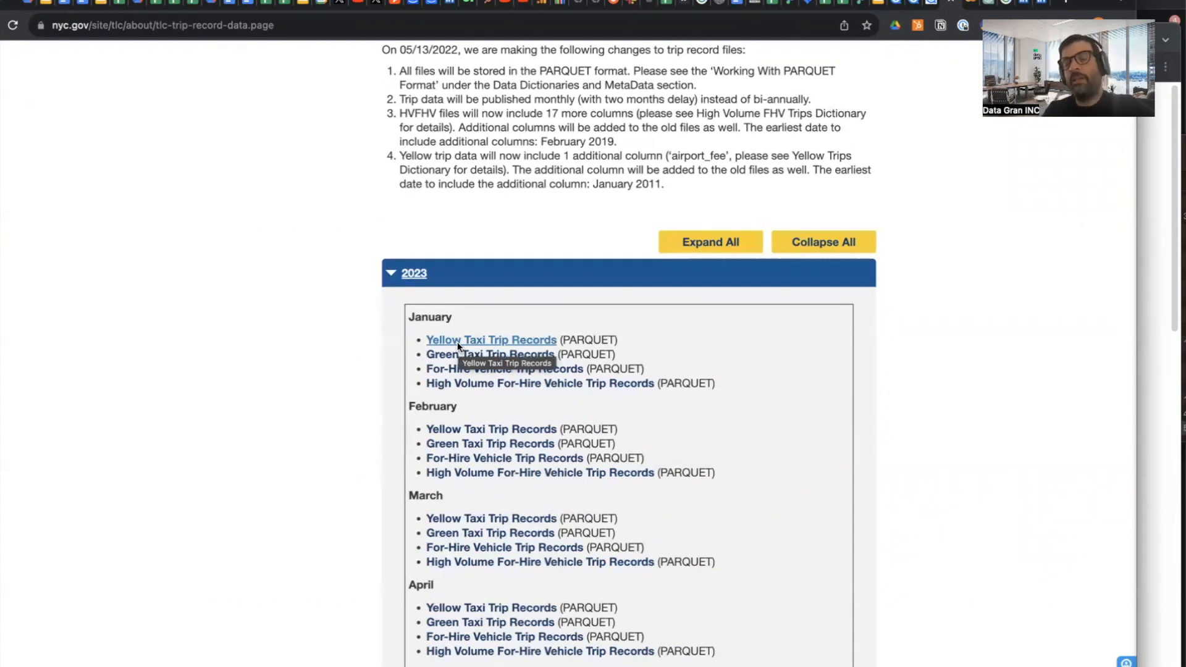
scroll(411, 210, "up", 12)
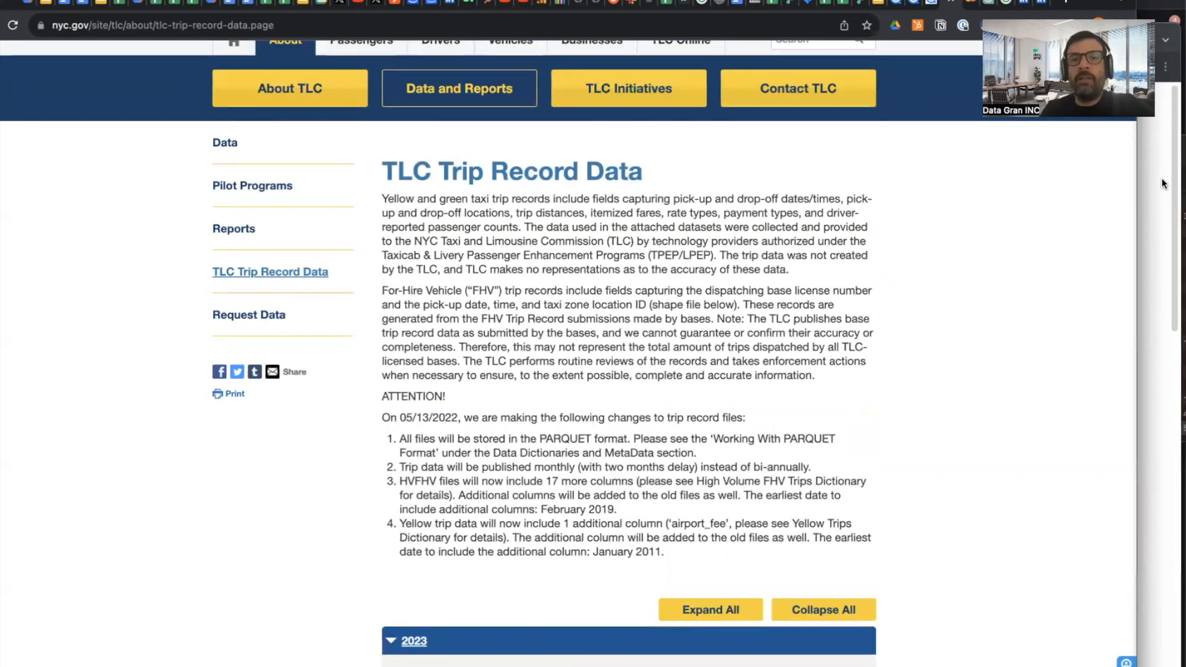
Step: Switch to Google Drive, go to Google Sheets from there and create a blank spreadsheet
left_click(29, 4)
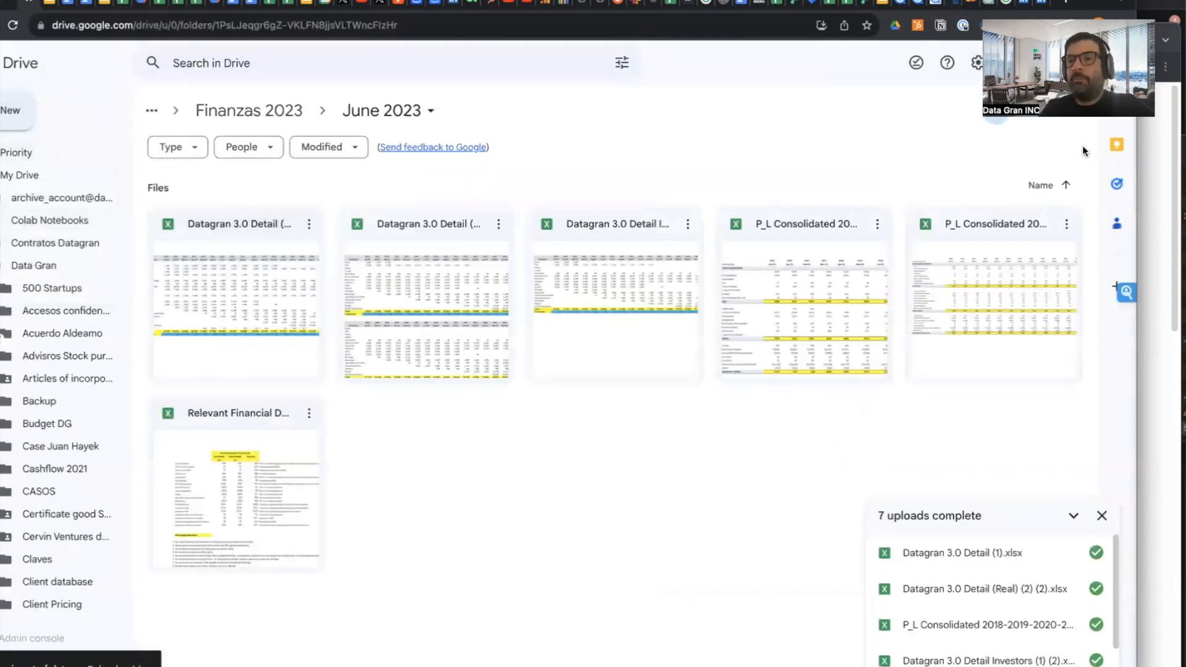
left_click(1008, 63)
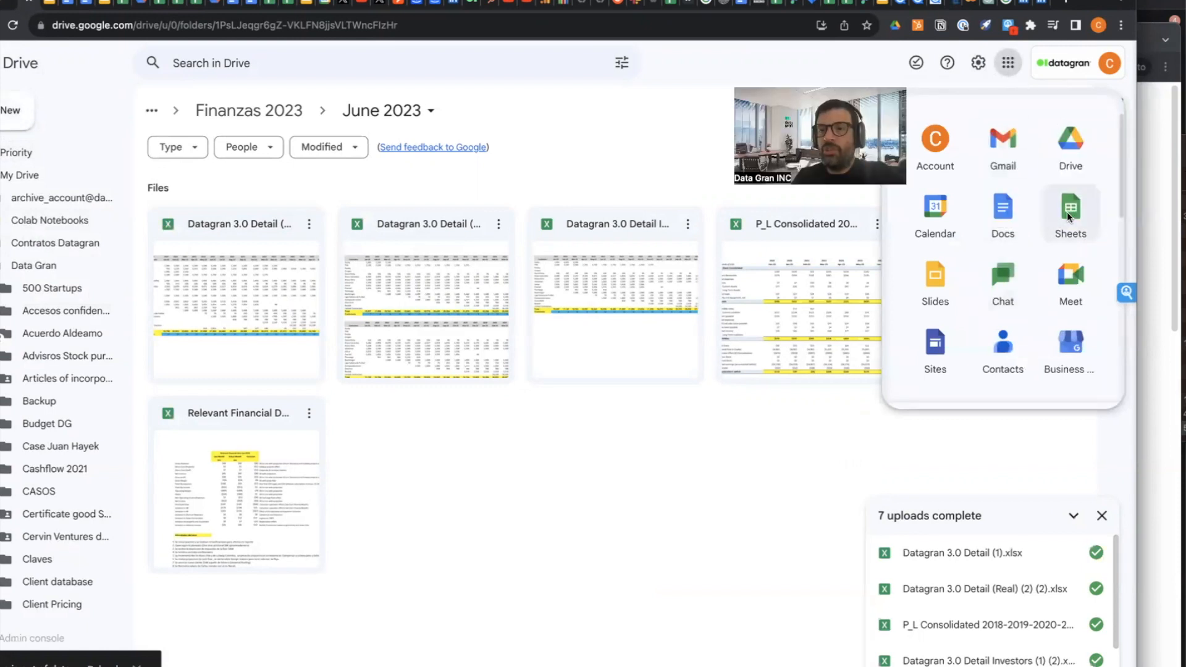
left_click(1066, 212)
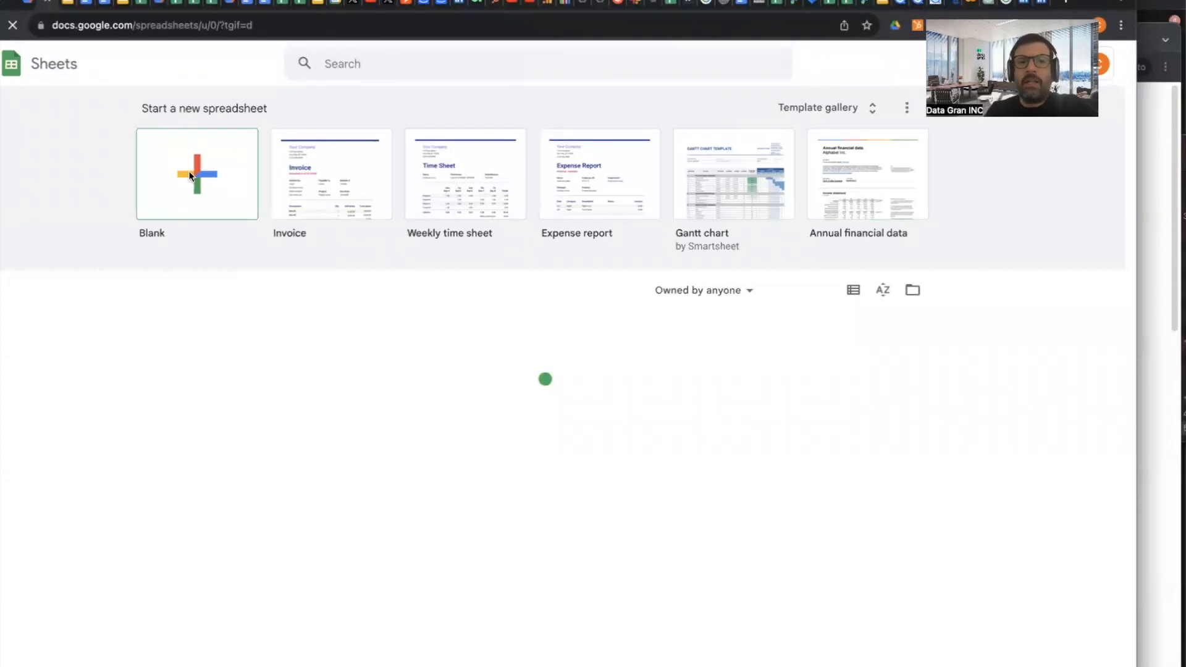
left_click(198, 172)
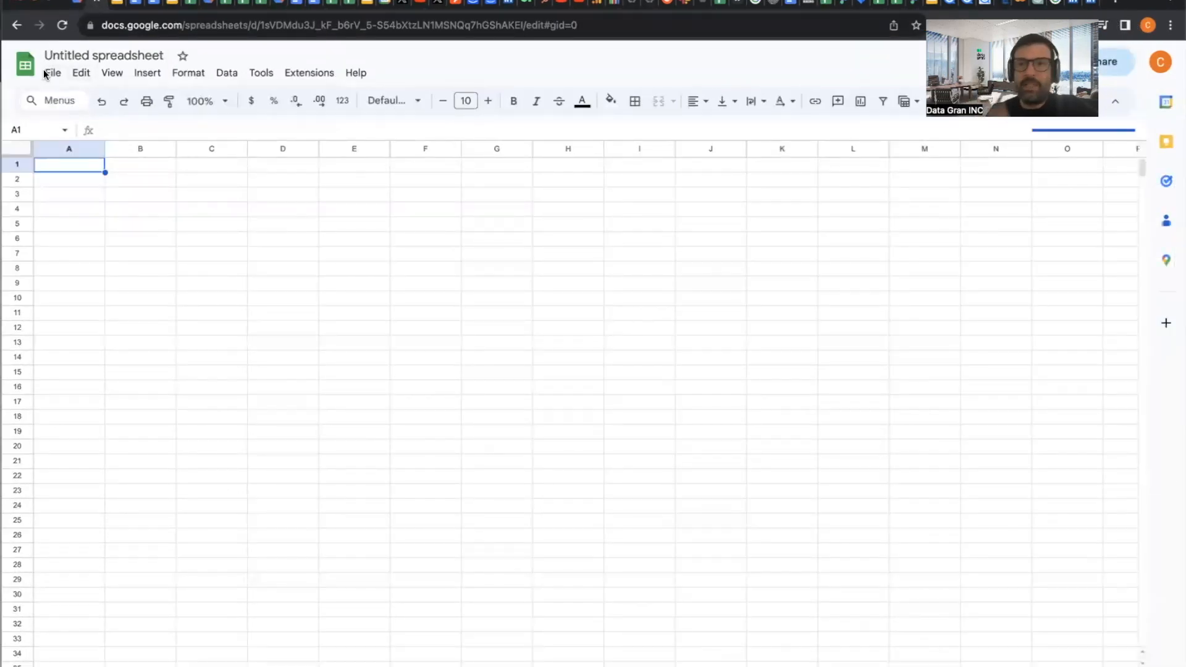
Step: Import uberData.csv from the Desktop folder into the blank spreadsheet, replacing the spreadsheet with automatic separator detection
left_click(50, 73)
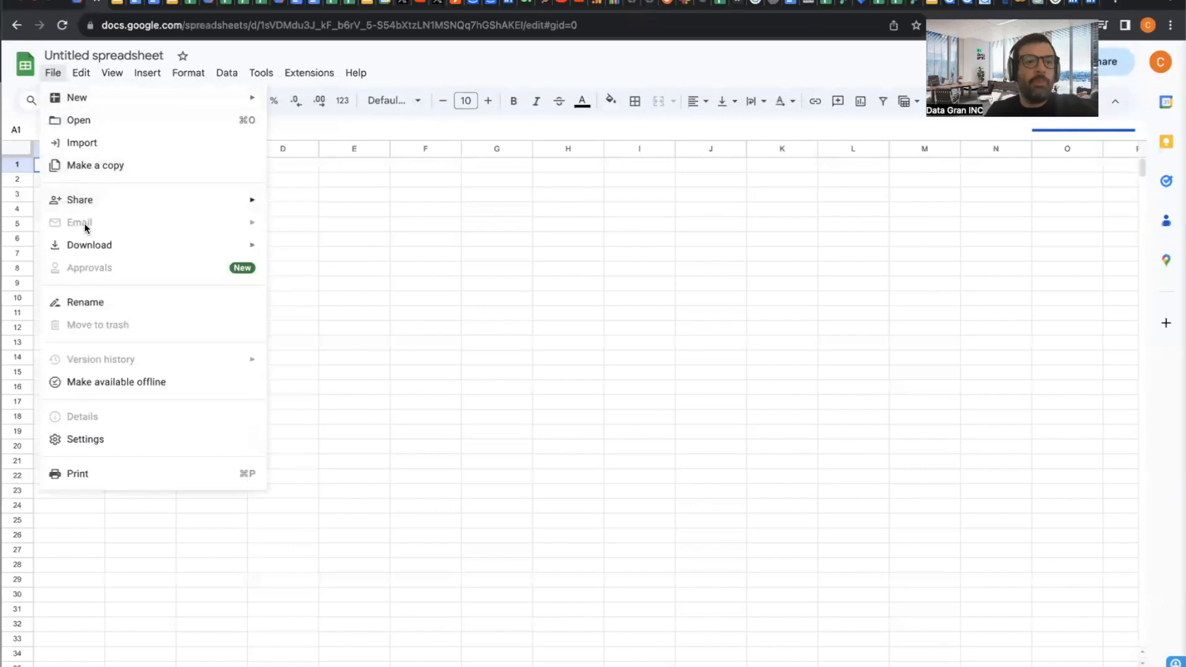
left_click(82, 146)
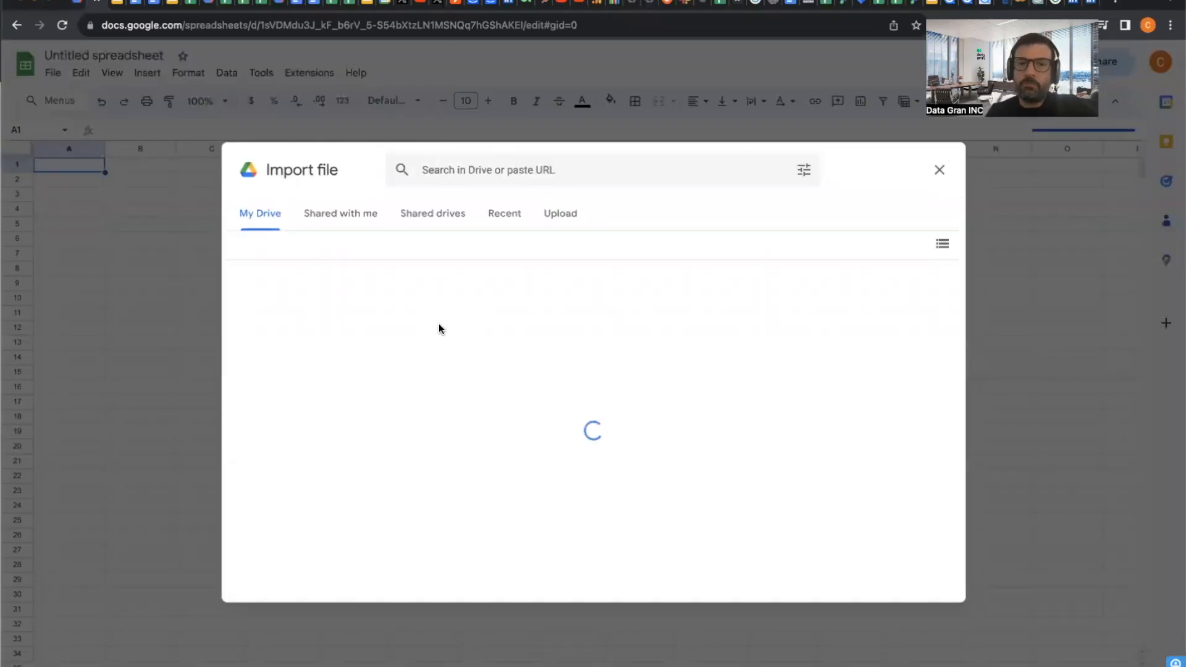
left_click(563, 218)
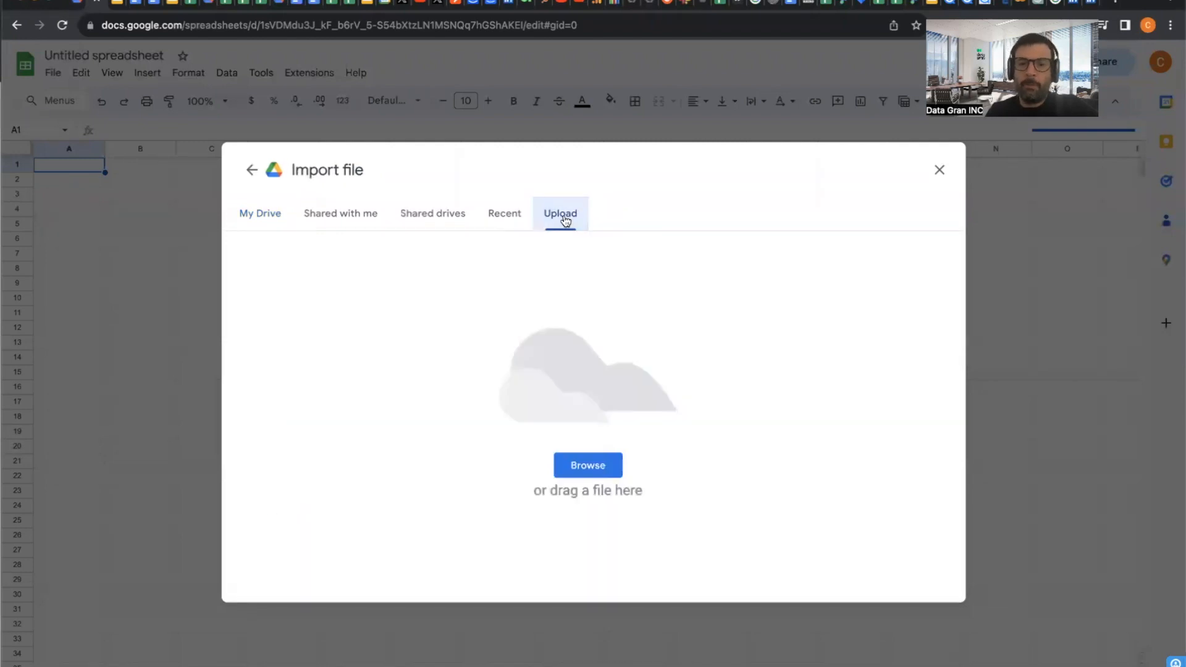
left_click(597, 470)
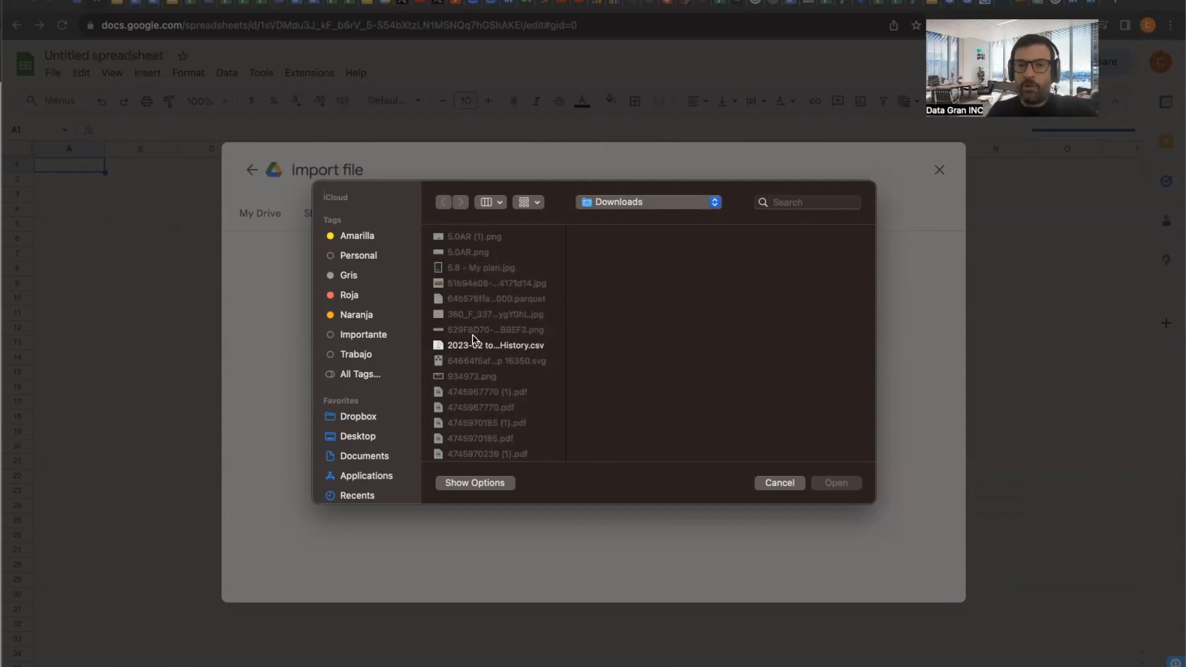
left_click(361, 437)
scroll(496, 317, "down", 10)
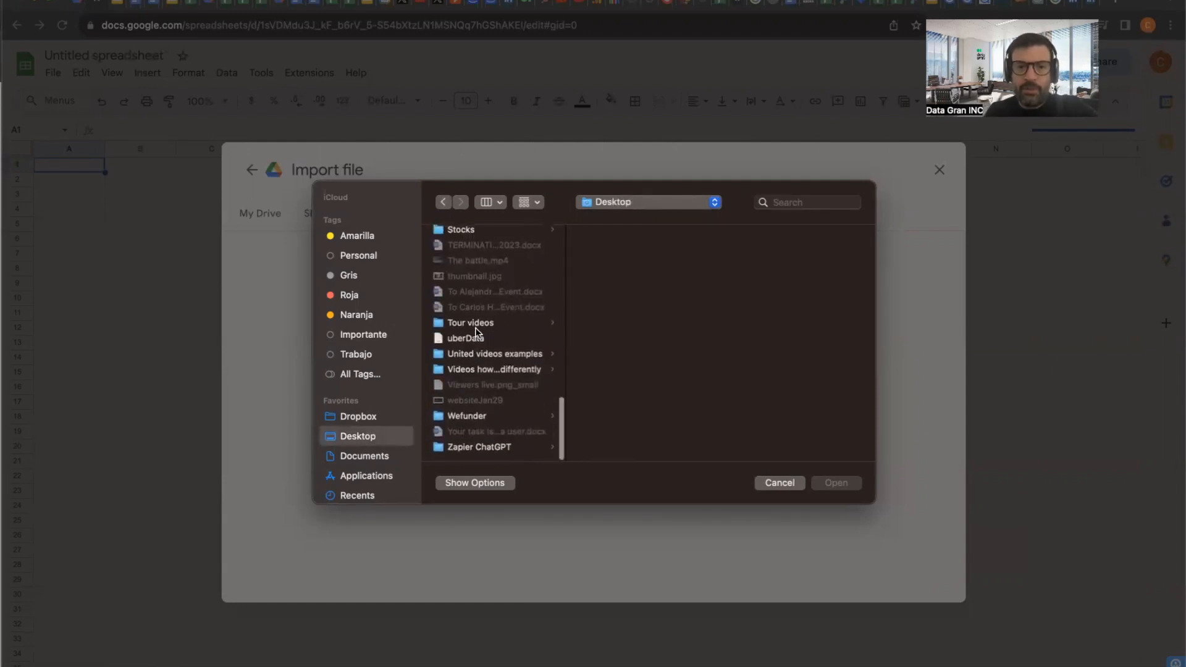
left_click(474, 339)
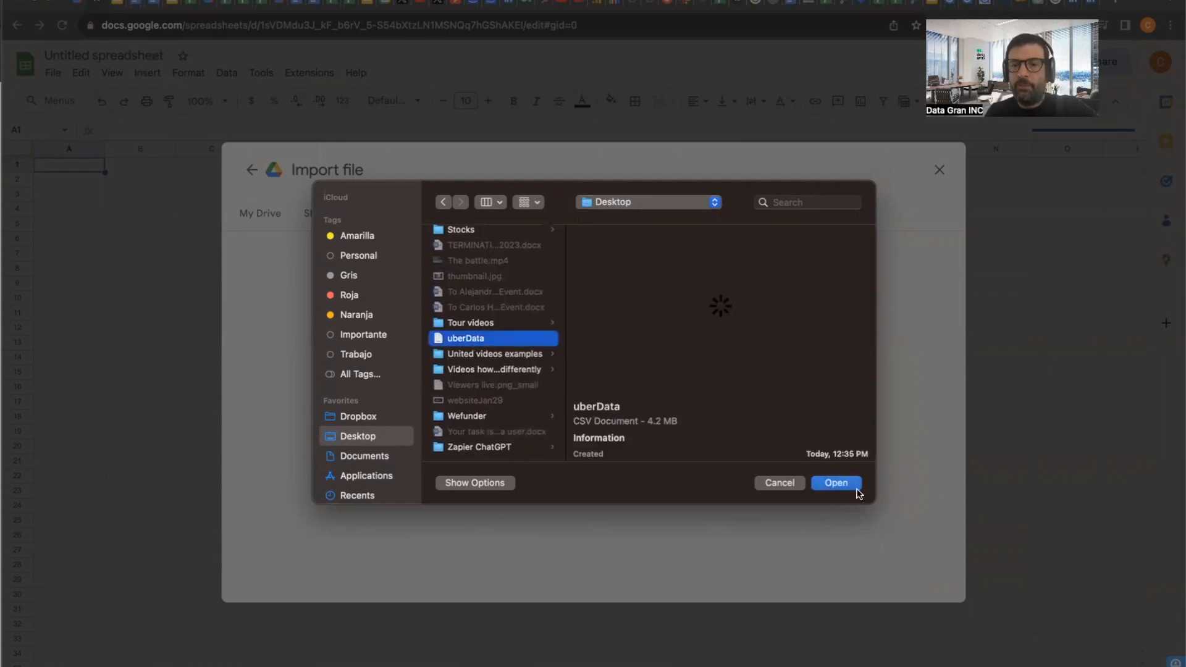
left_click(834, 486)
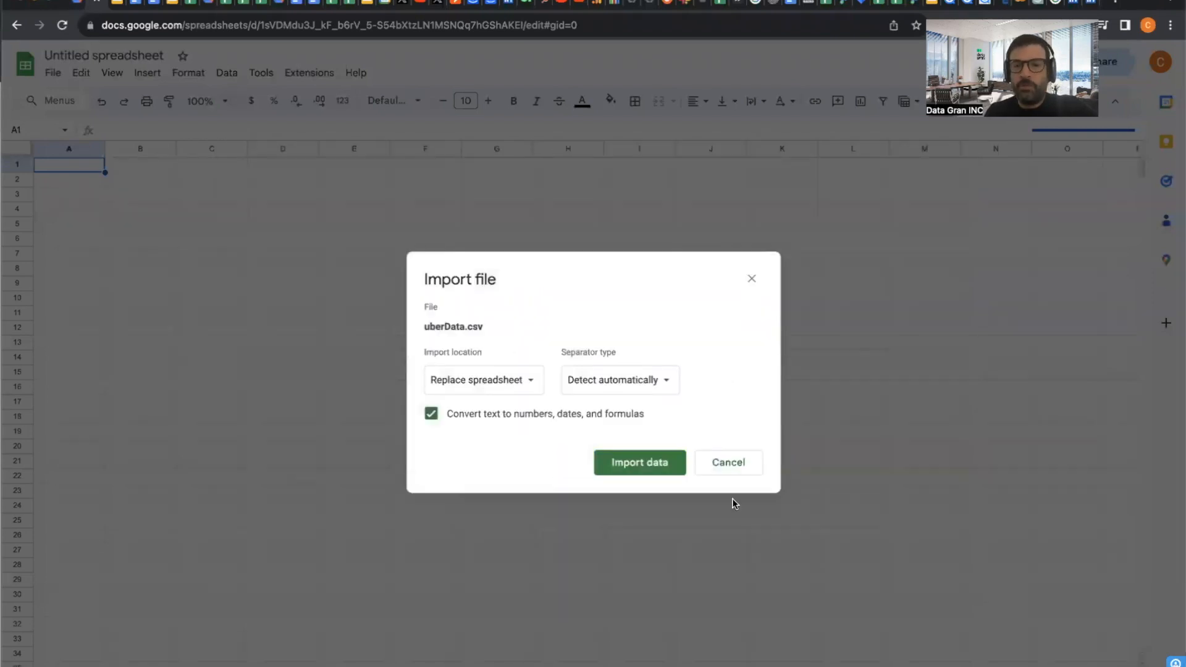
left_click(643, 471)
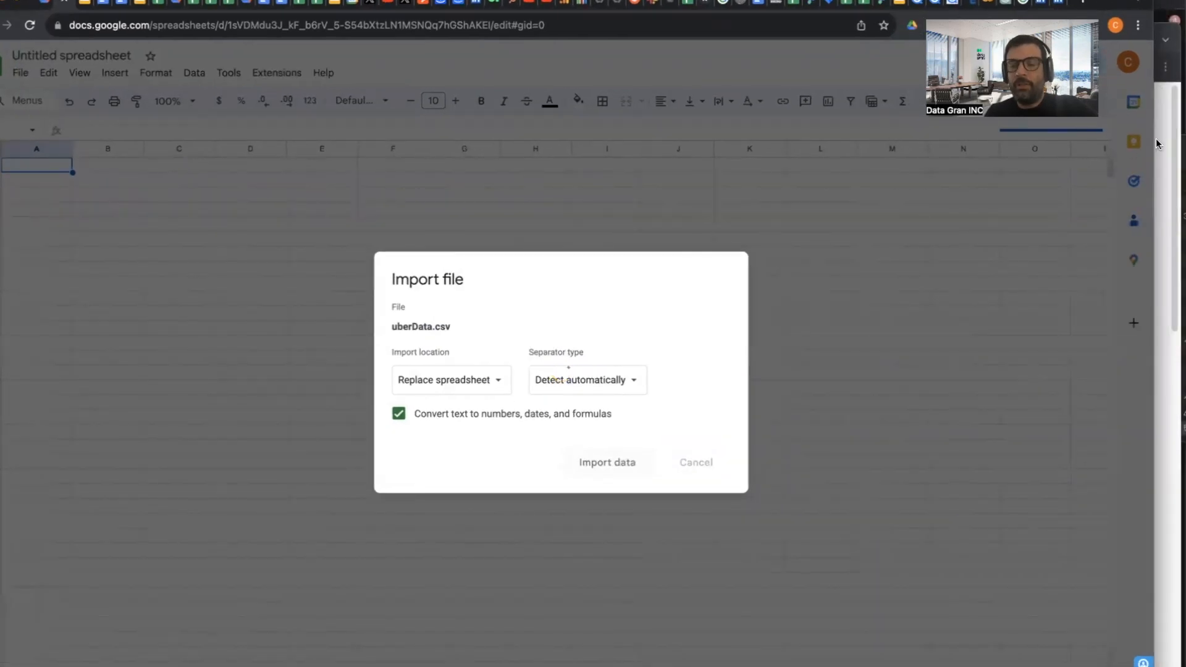
Step: Switch to the Datagran workspace, add a new Google Sheets integration and name it UberDemo
left_click(1155, 138)
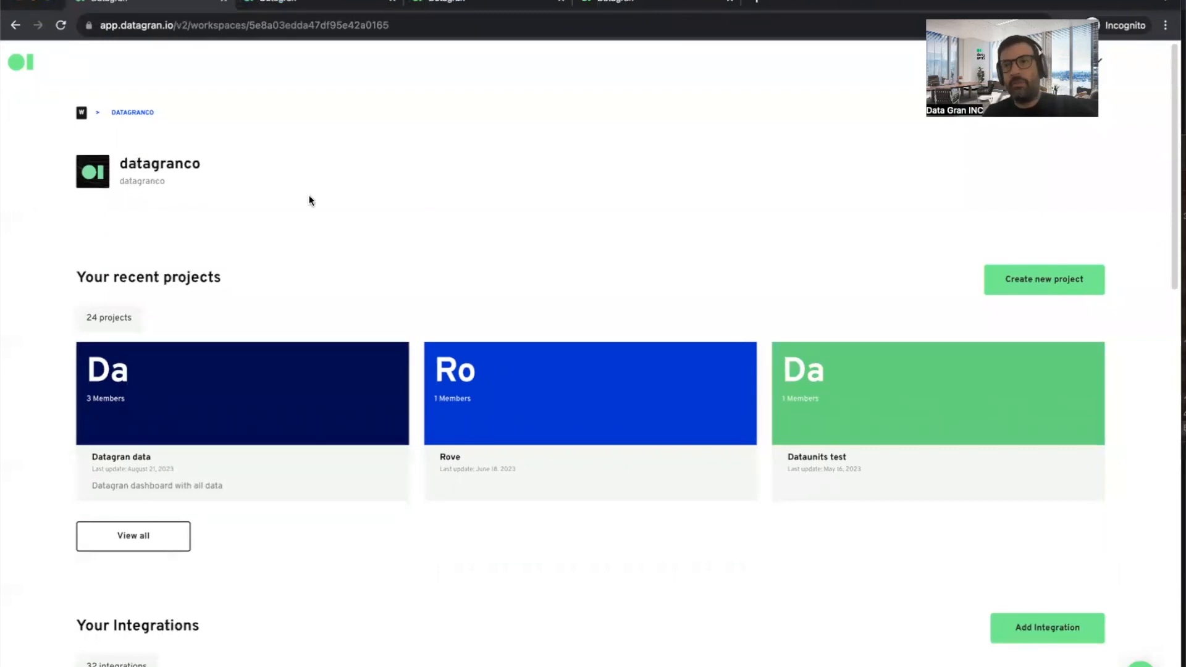
scroll(585, 400, "down", 4)
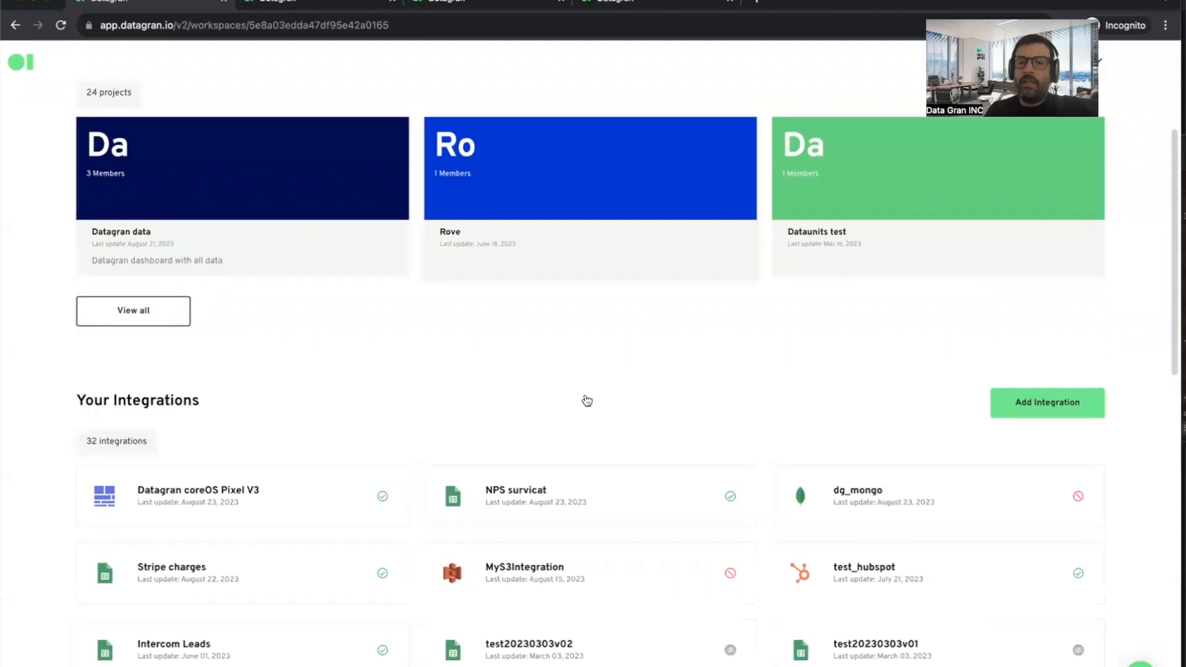
left_click(1062, 405)
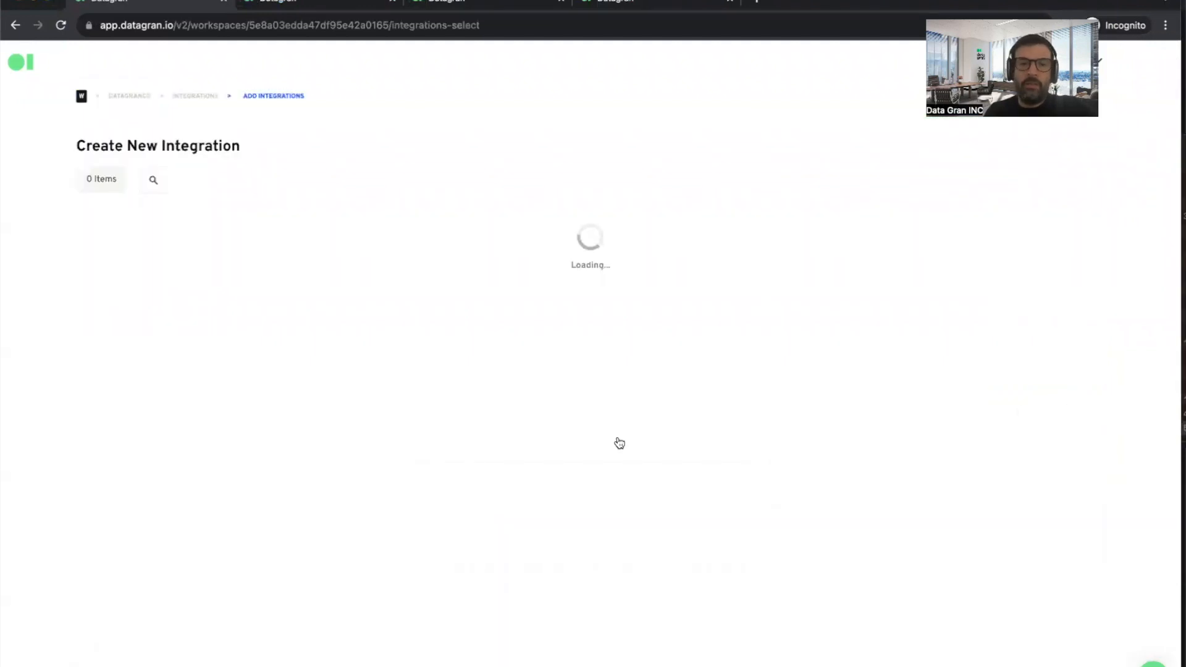
left_click(945, 301)
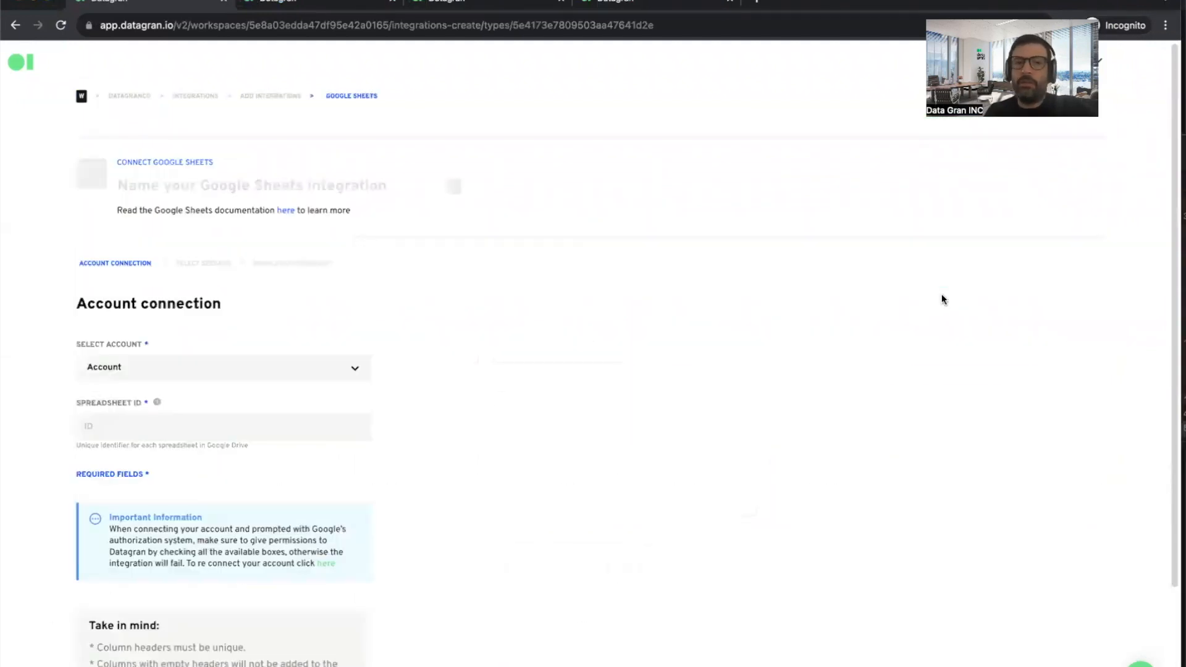
left_click(190, 183)
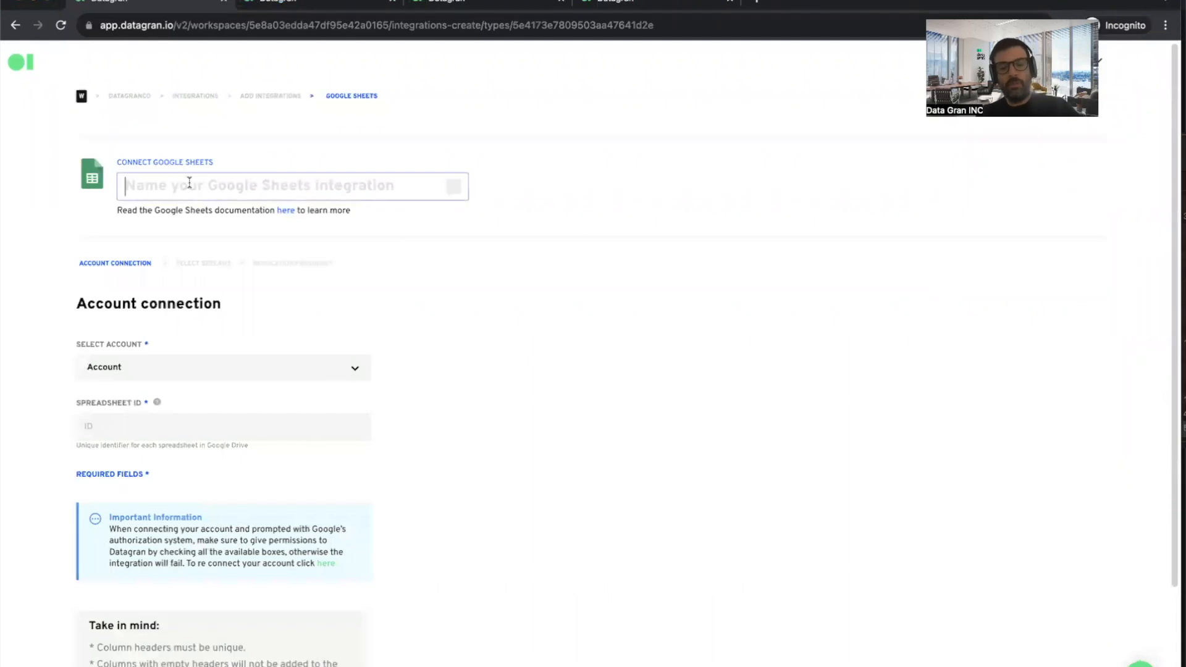
type("UberDemo")
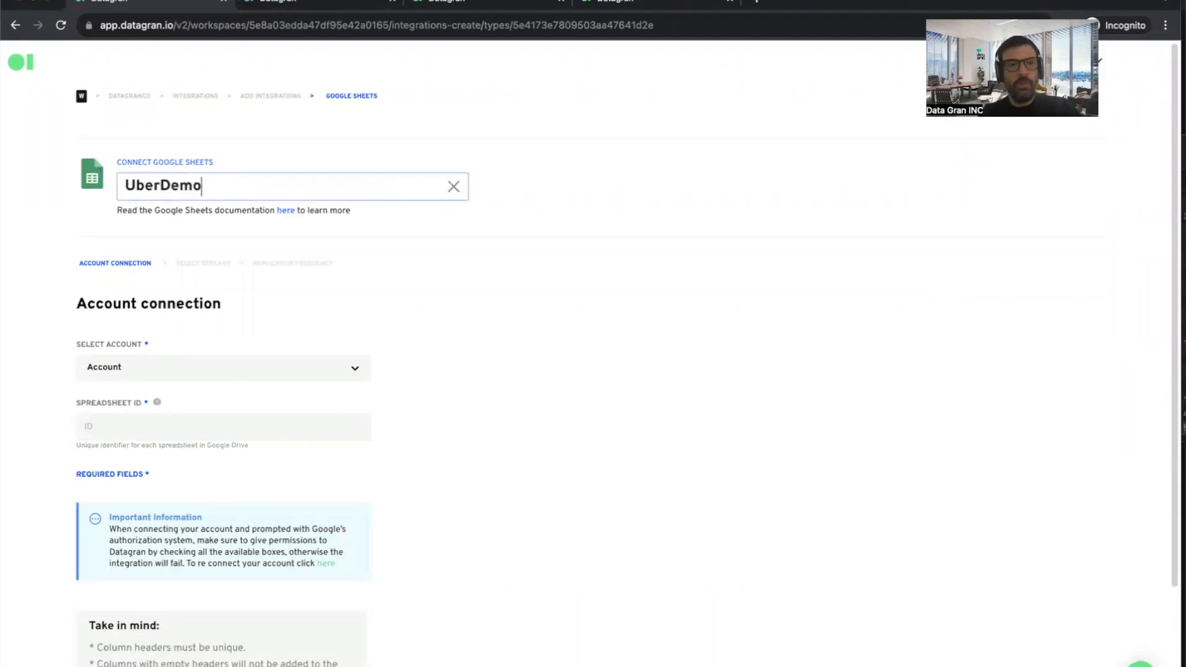
left_click(532, 273)
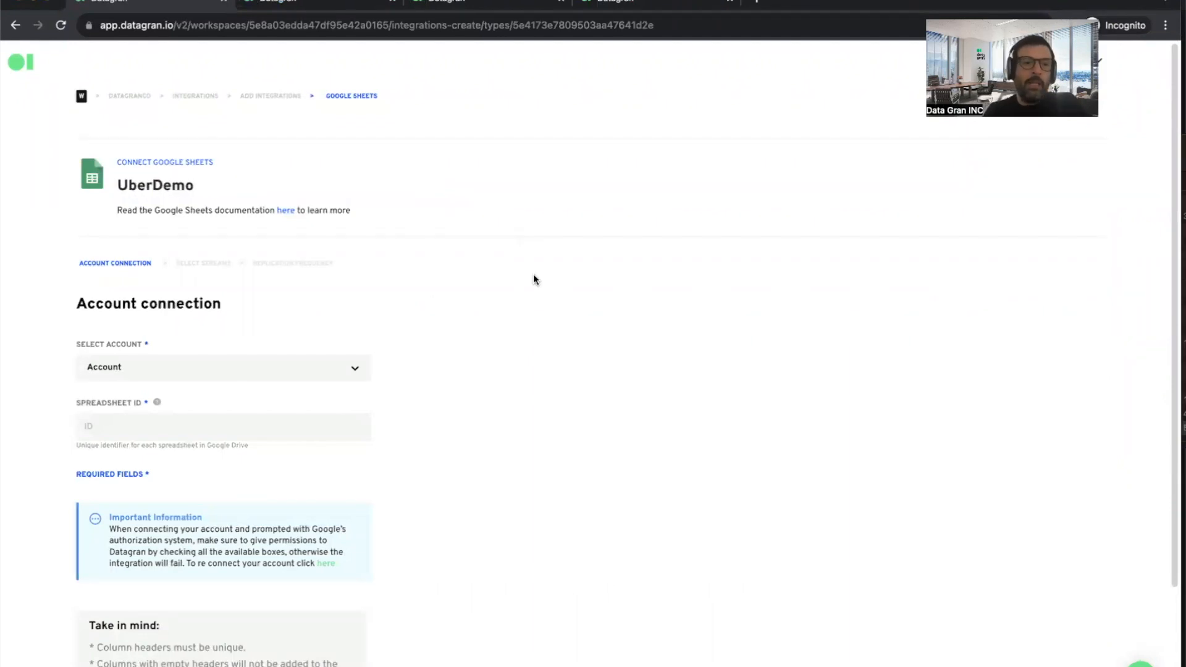
Step: Select the presenter's own Google account for the UberDemo account connection
left_click(187, 367)
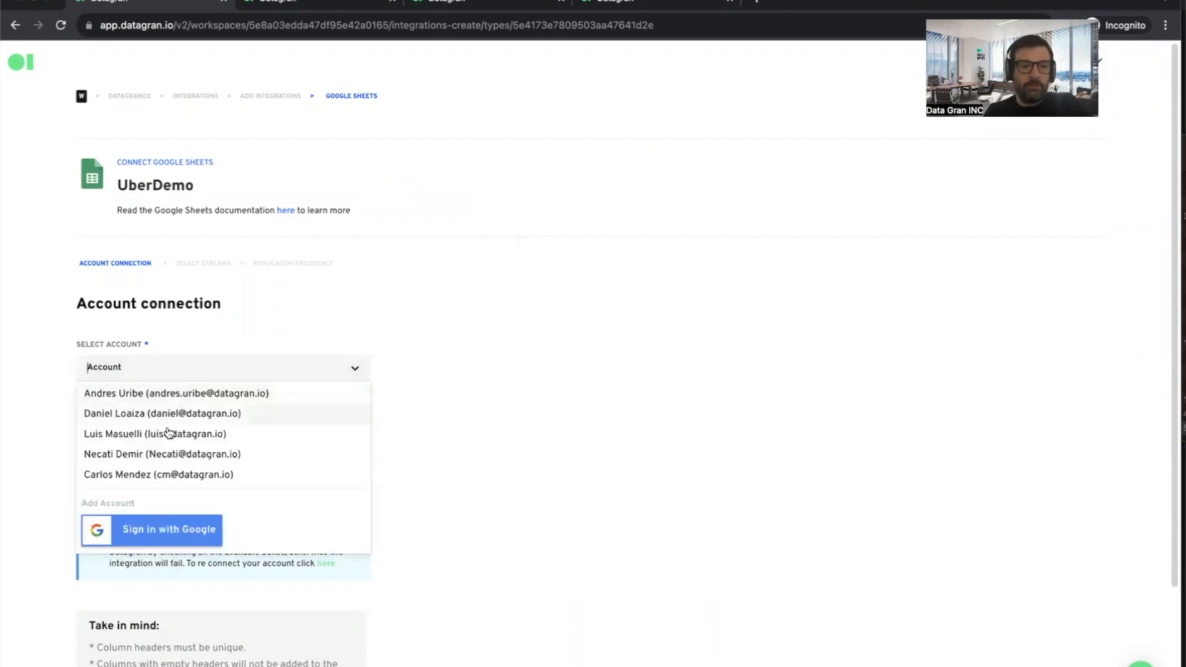
left_click(151, 473)
scroll(578, 402, "down", 1)
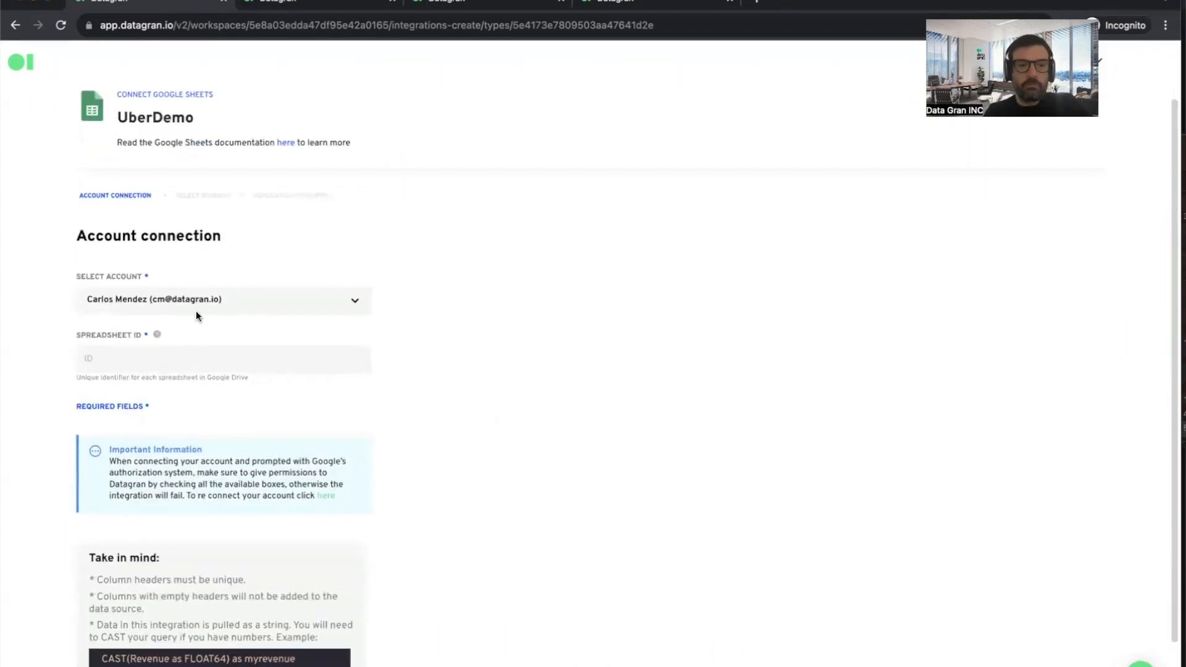
left_click(201, 361)
Step: Switch back to the imported spreadsheet, rename it uberData and look across its trip data columns
left_click_drag(968, 1, 1074, 1)
left_click(25, 257)
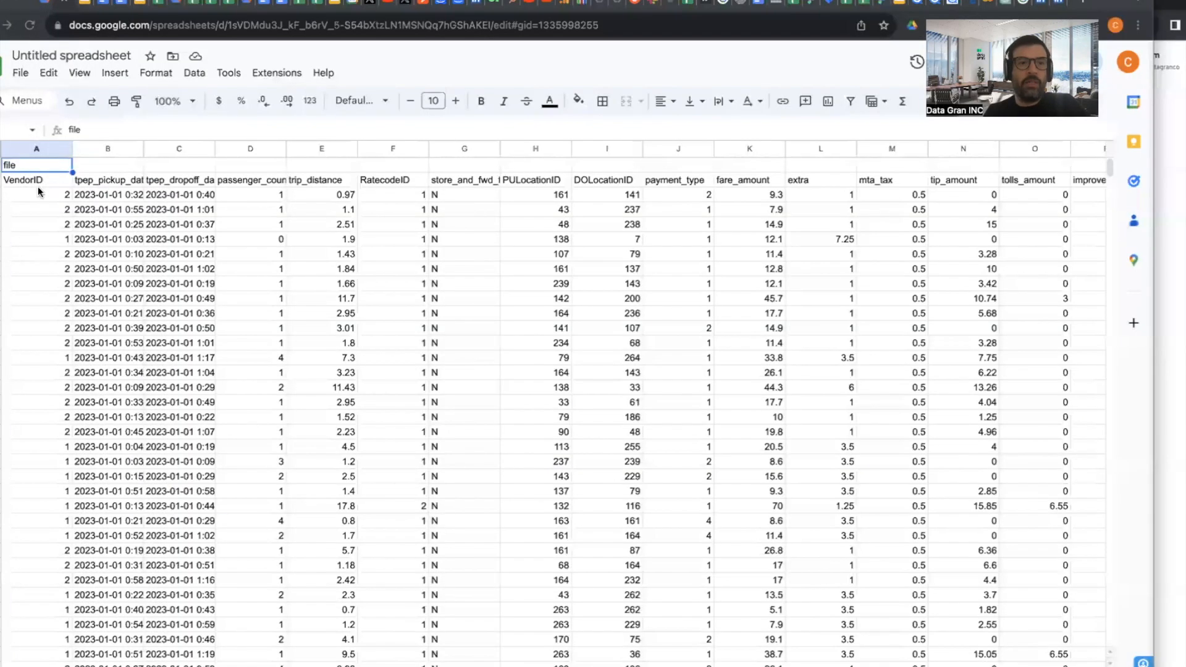
left_click(69, 55)
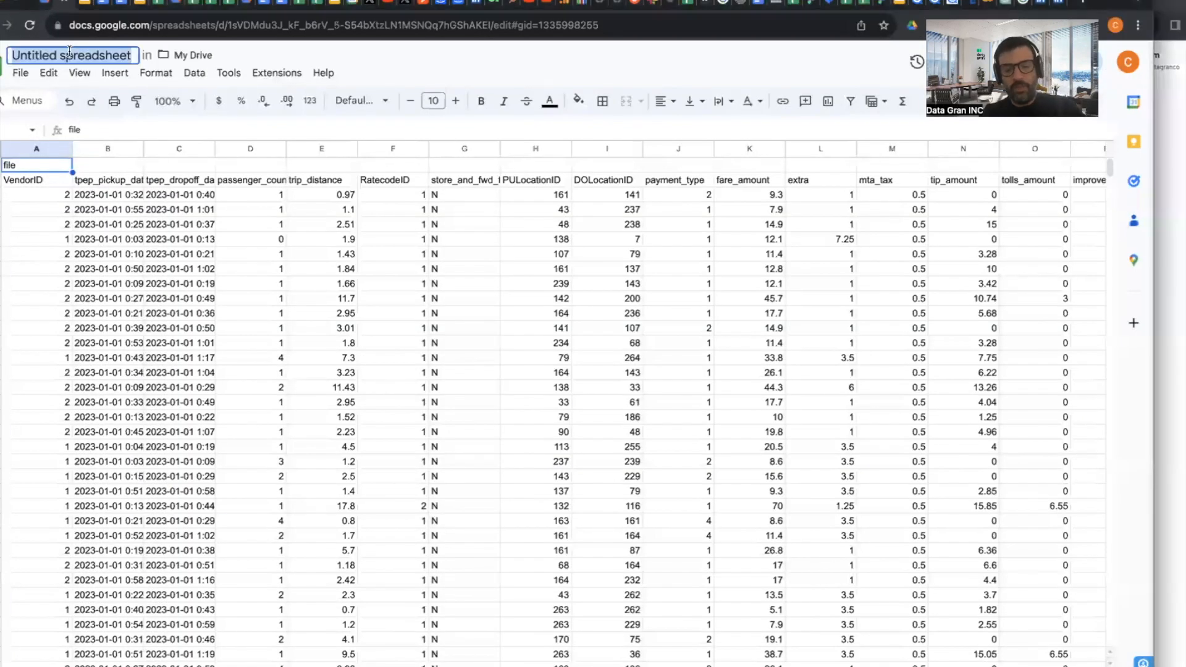
type("uberData")
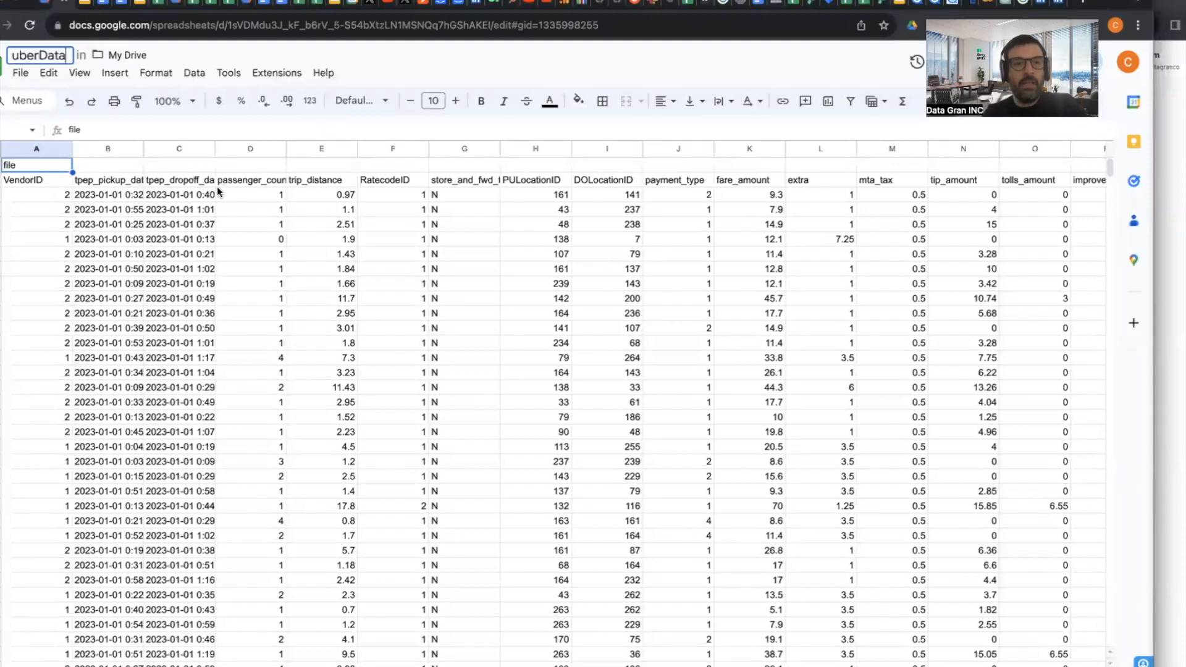
scroll(341, 284, "right", 2)
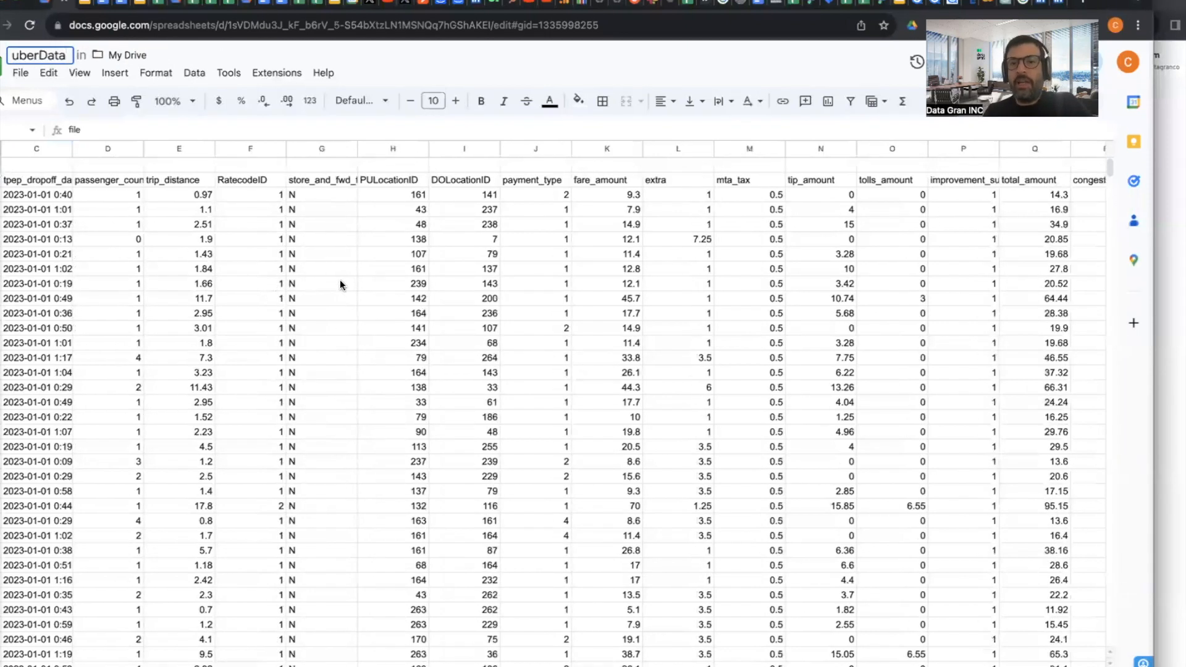
left_click(341, 284)
scroll(340, 284, "right", 3)
scroll(341, 285, "left", 5)
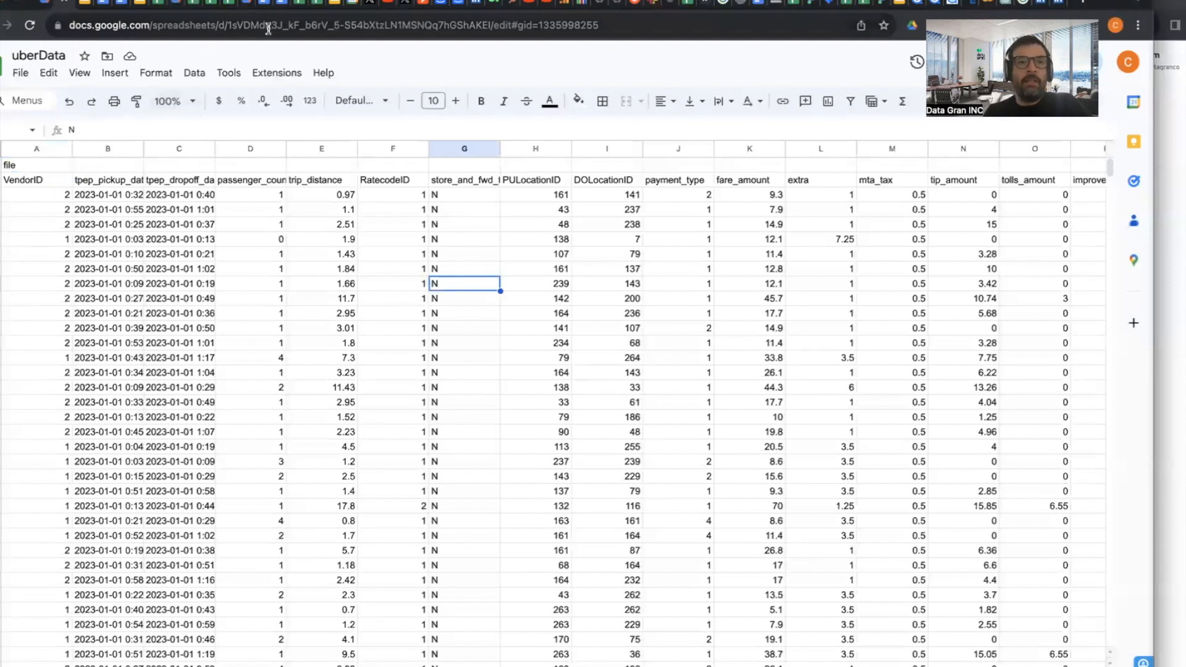
Step: Copy the uberData spreadsheet's ID from its web address
left_click(229, 24)
left_click(261, 24)
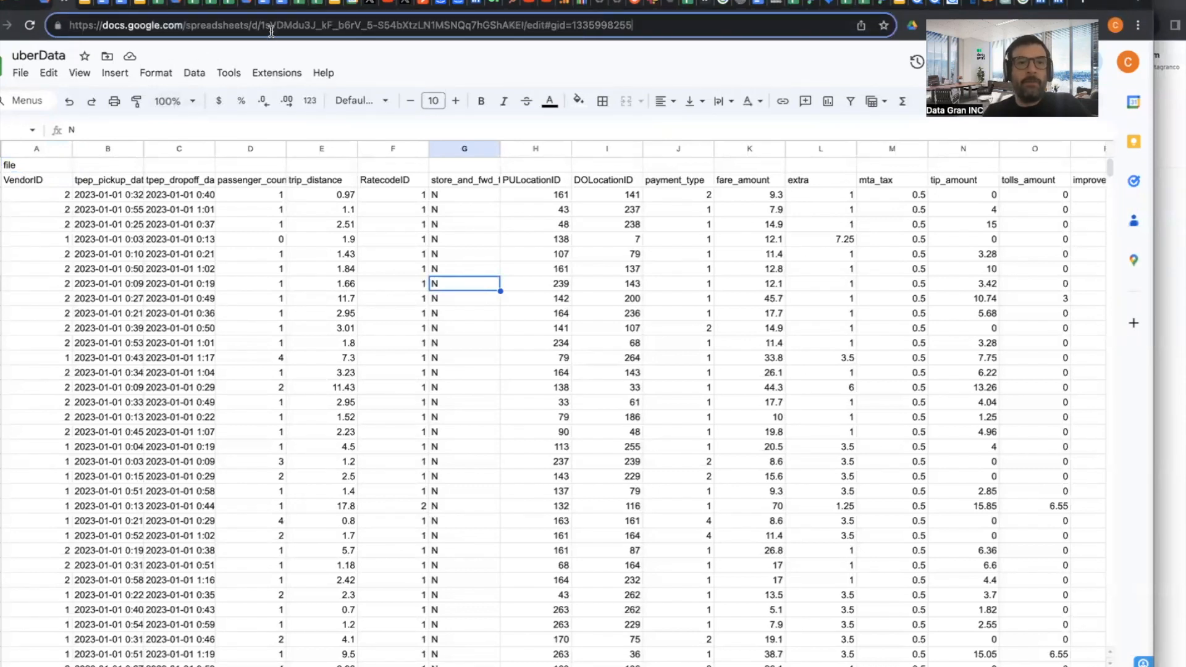
left_click_drag(261, 25, 522, 27)
key("super+c")
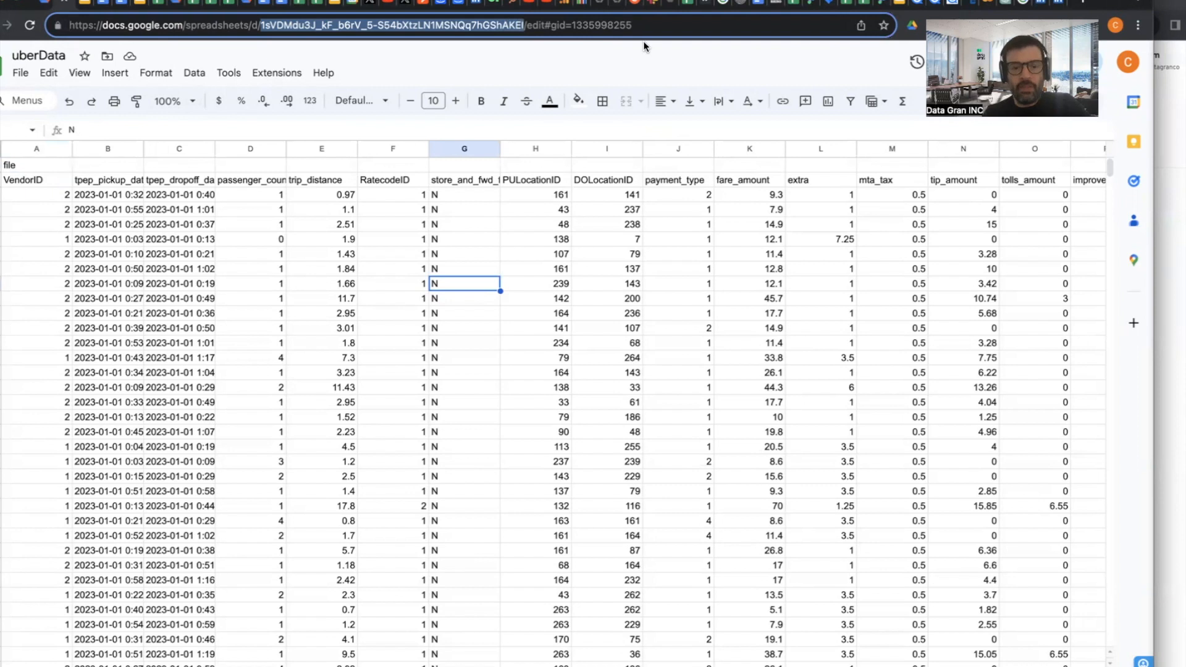
Step: Switch back to Datagran, paste the copied spreadsheet ID into the UberDemo account connection and continue to stream selection
left_click(1176, 113)
left_click(260, 362)
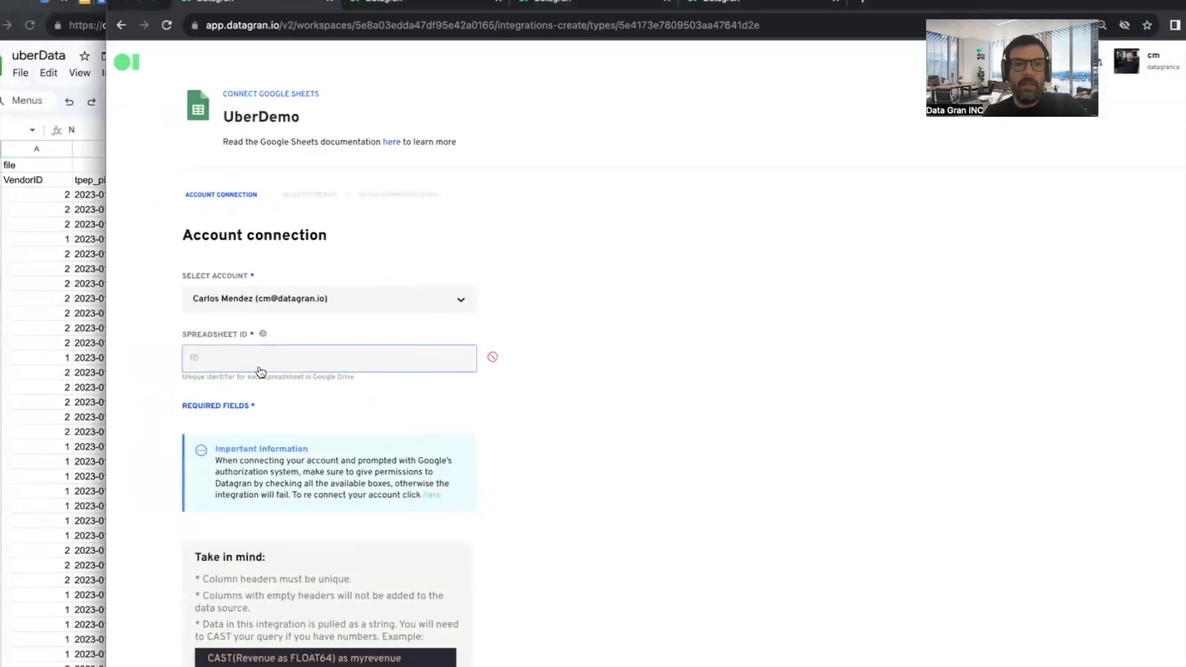
key("super+v")
left_click(685, 405)
scroll(686, 405, "down", 2)
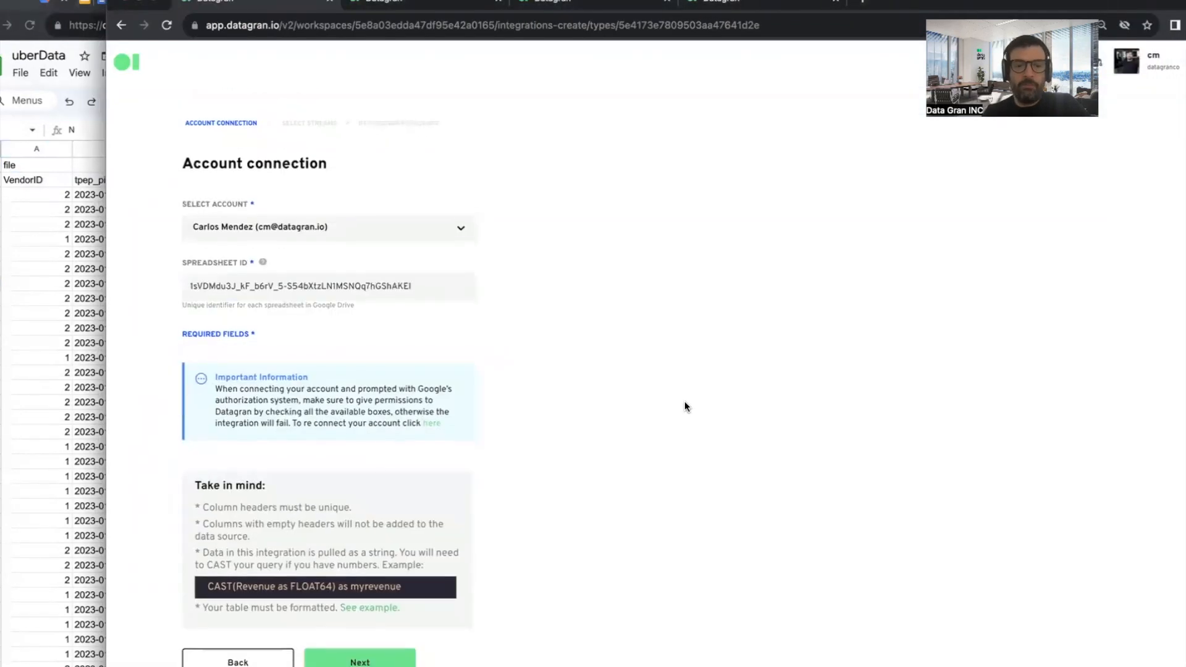
left_click(381, 658)
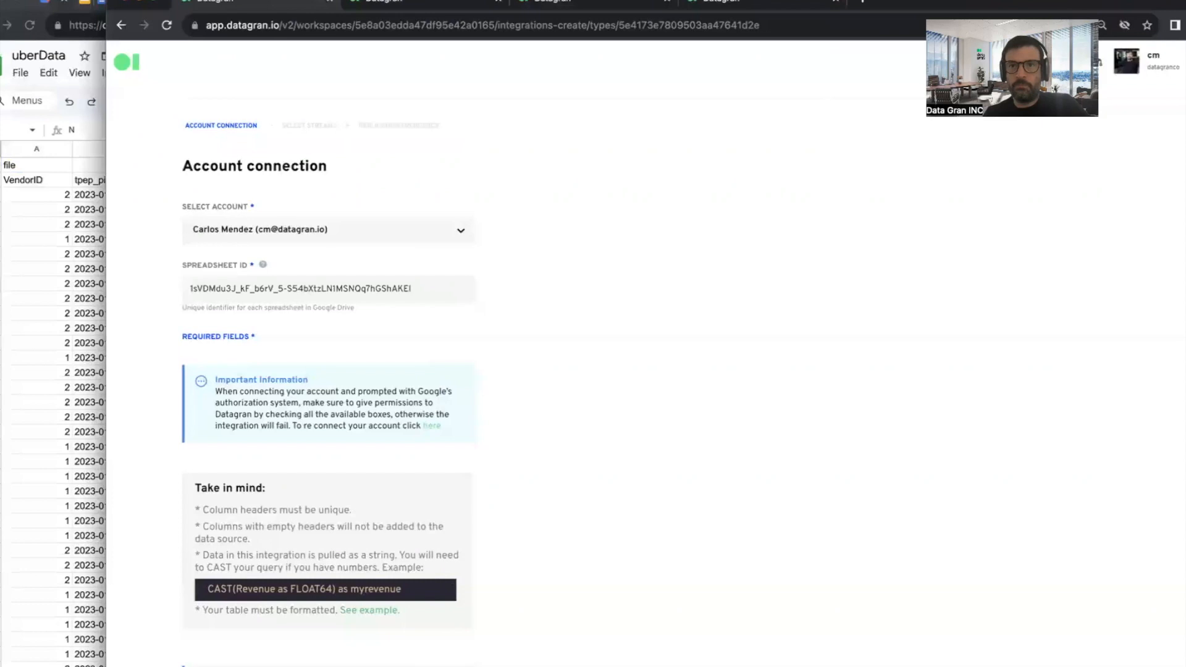
Step: Add the uberData stream to the UberDemo integration and continue to the replication frequency
left_click_drag(895, 3, 816, 3)
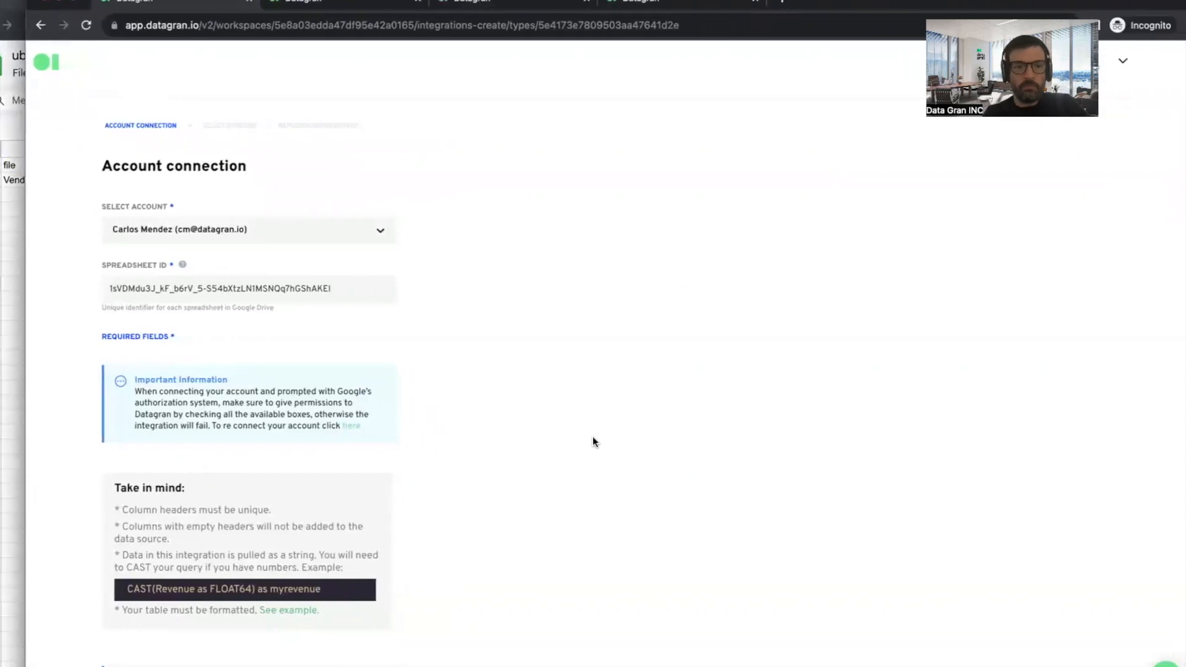
scroll(593, 442, "down", 2)
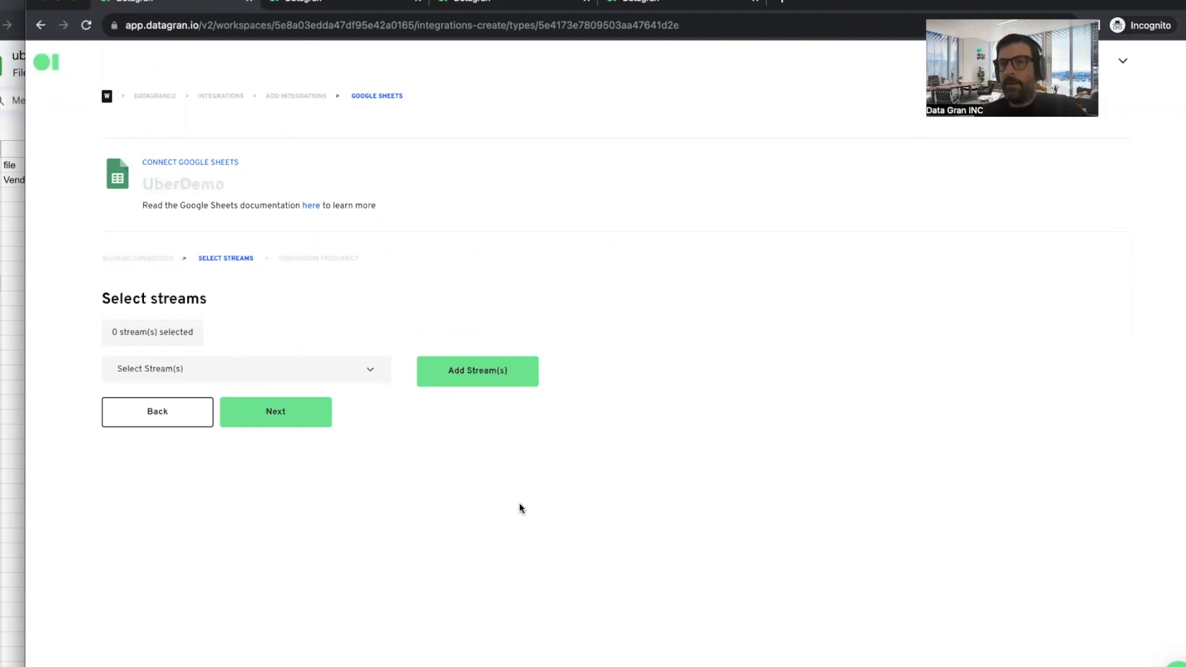
left_click(243, 374)
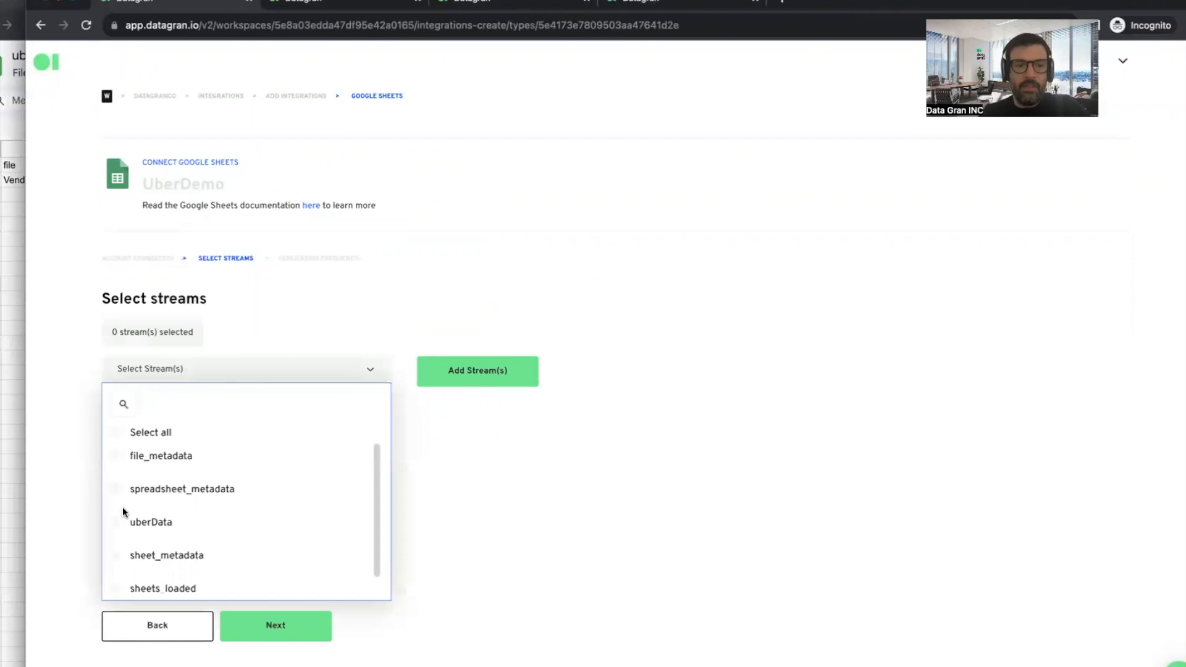
left_click(117, 525)
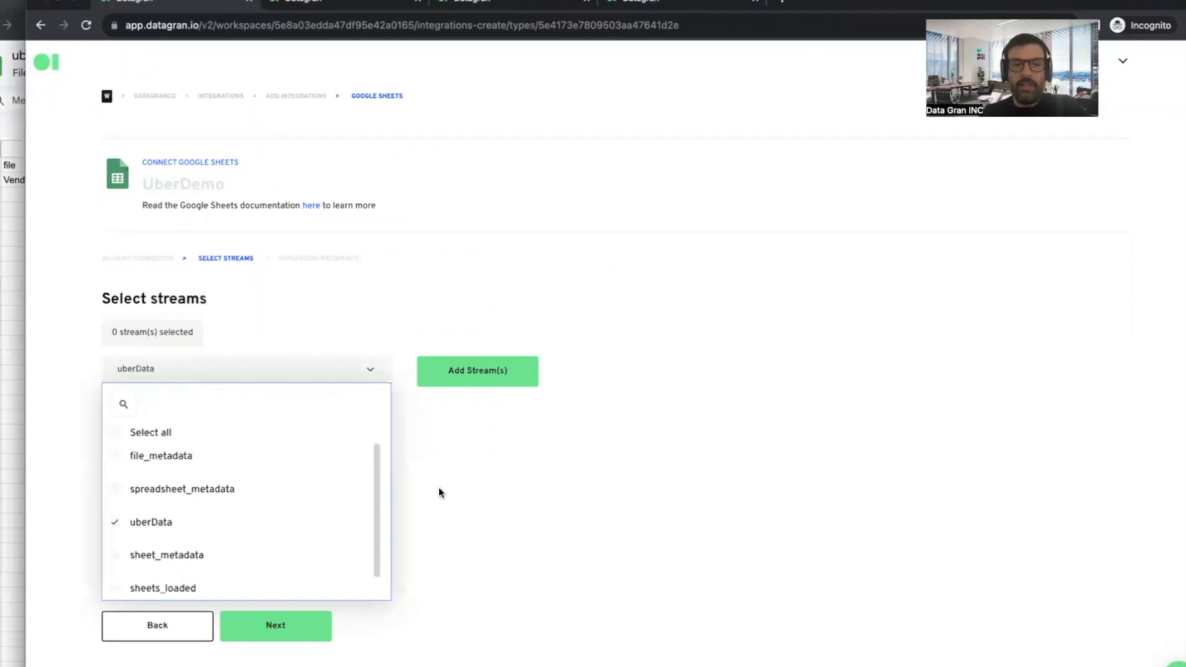
left_click(479, 376)
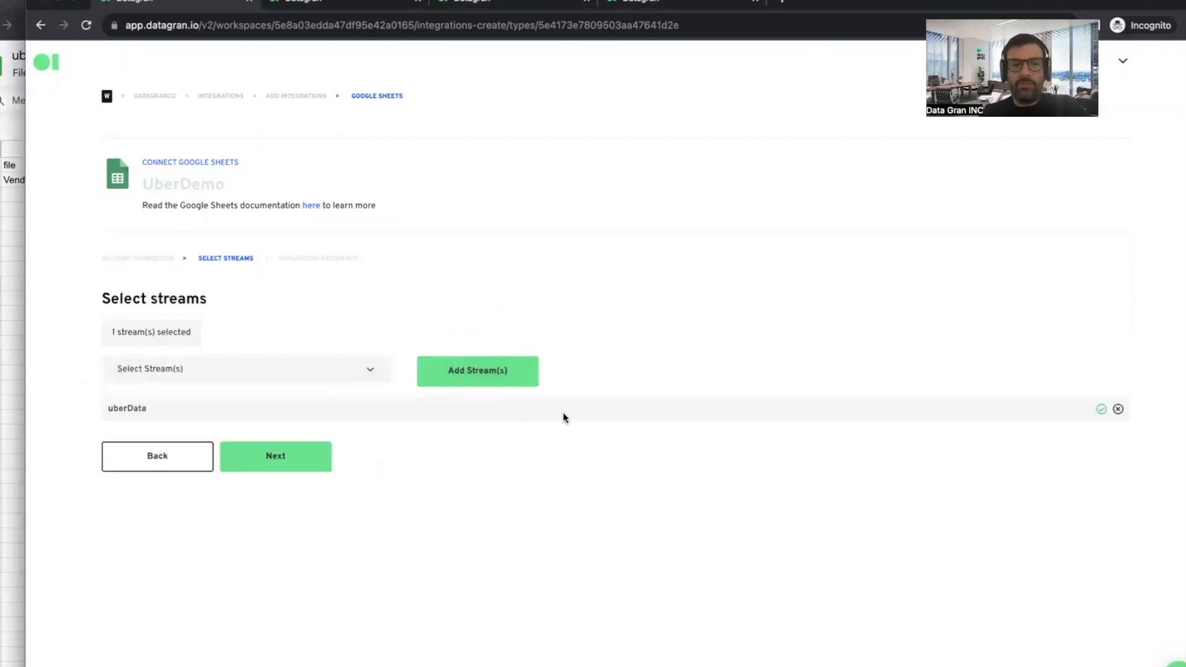
left_click(290, 456)
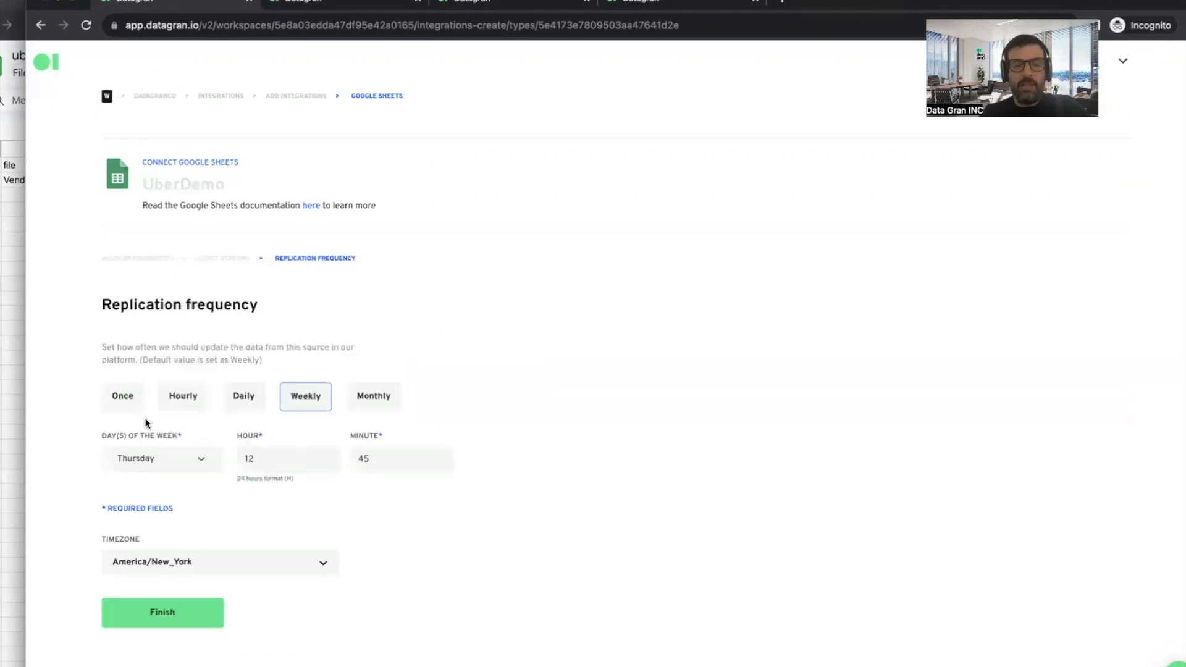
Step: Set the replication frequency to Once and finish creating the UberDemo integration
left_click(127, 409)
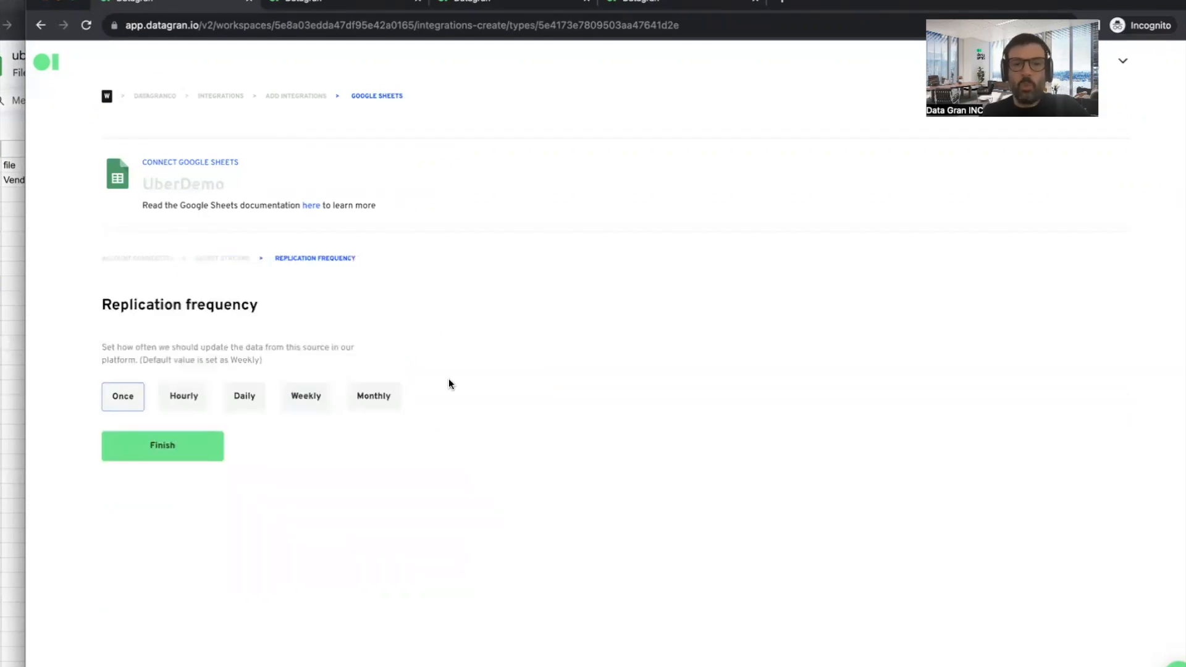
left_click(174, 449)
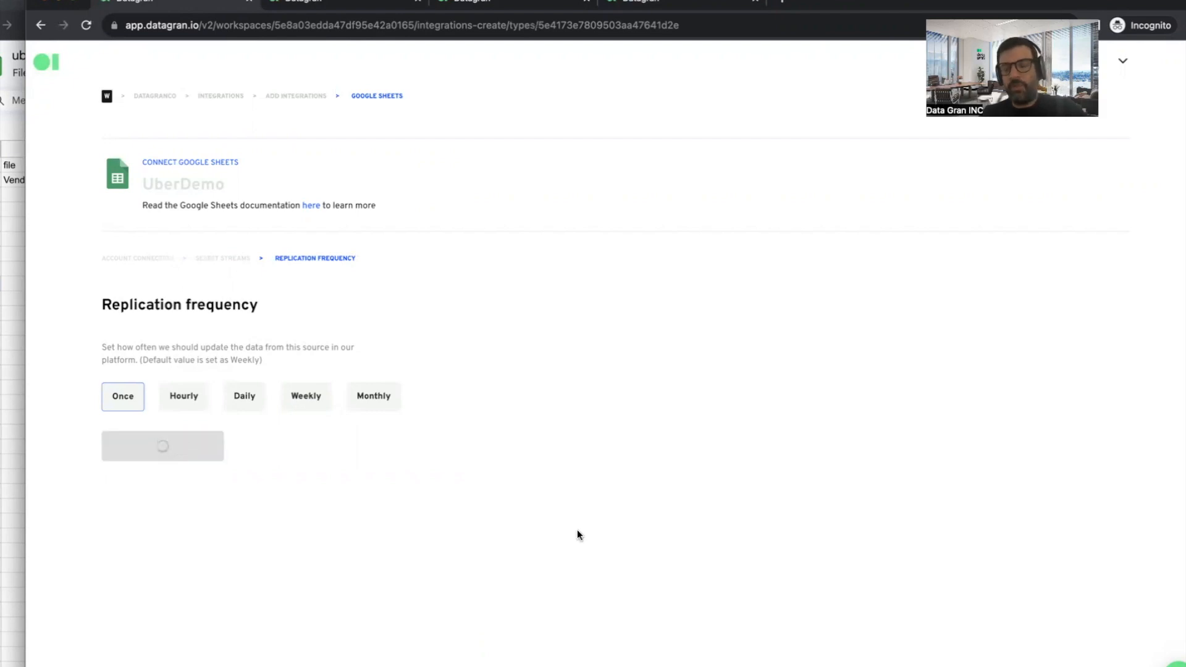
scroll(574, 535, "down", 2)
scroll(575, 535, "up", 2)
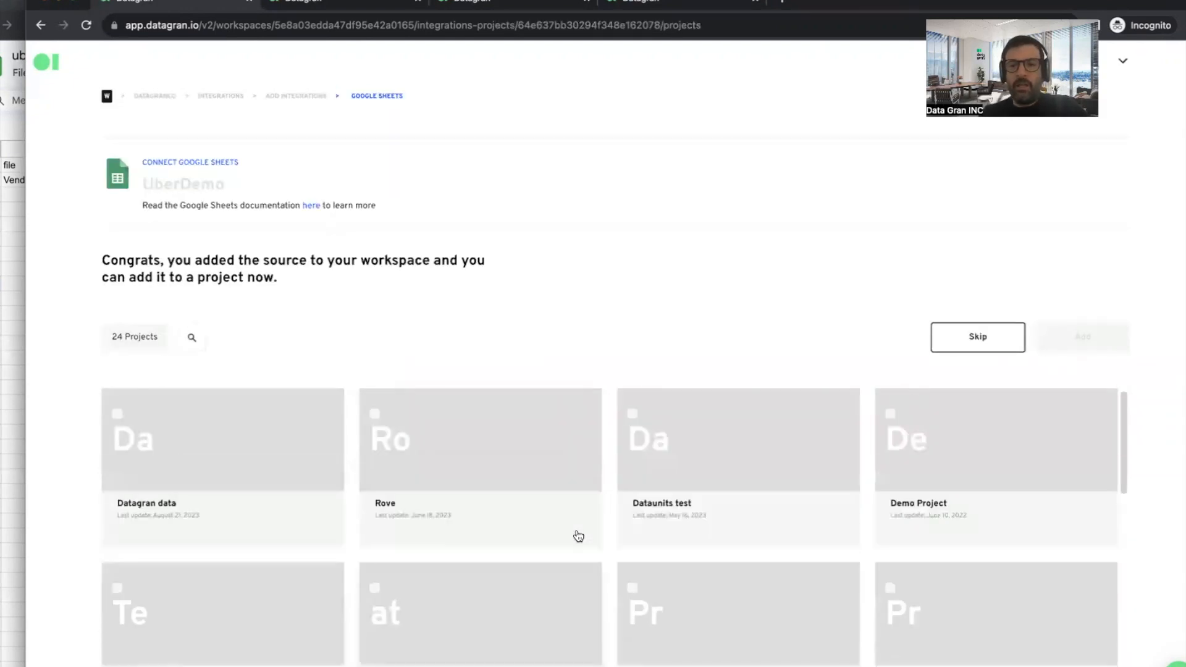
Step: Add the UberDemo integration to the Datagran data project and dismiss the notification
left_click(236, 442)
left_click(1091, 342)
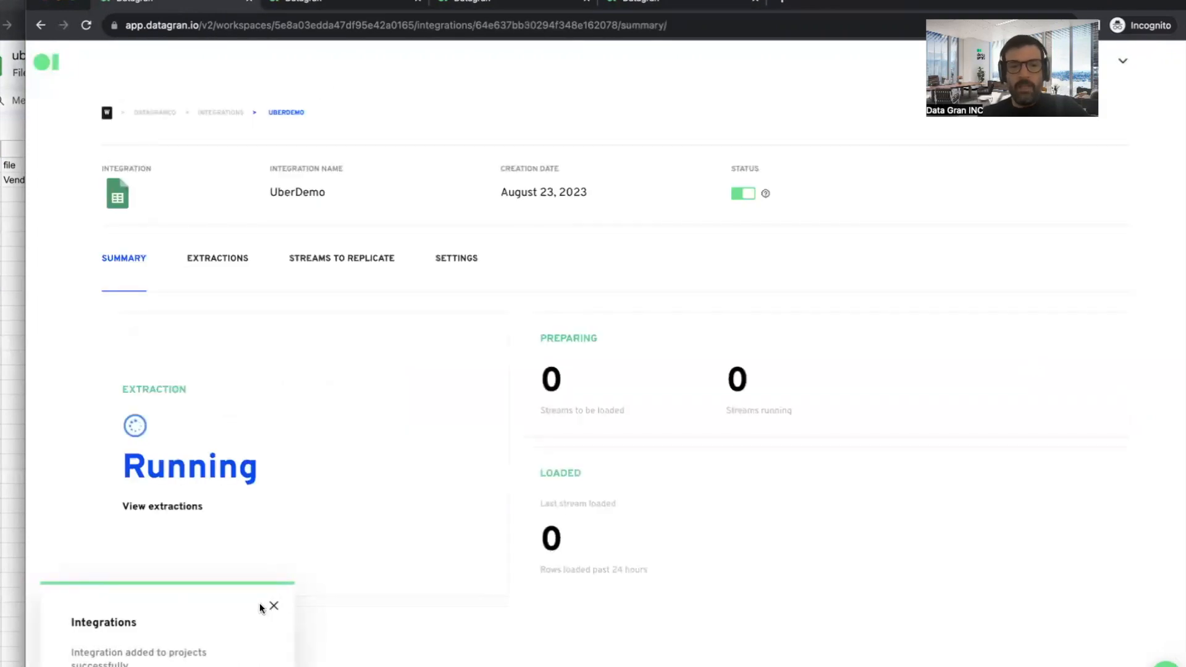
left_click(271, 607)
Step: Examine UberDemo's summary, extraction jobs, streams to replicate and settings, including its replication frequency and deletion options
scroll(566, 543, "down", 2)
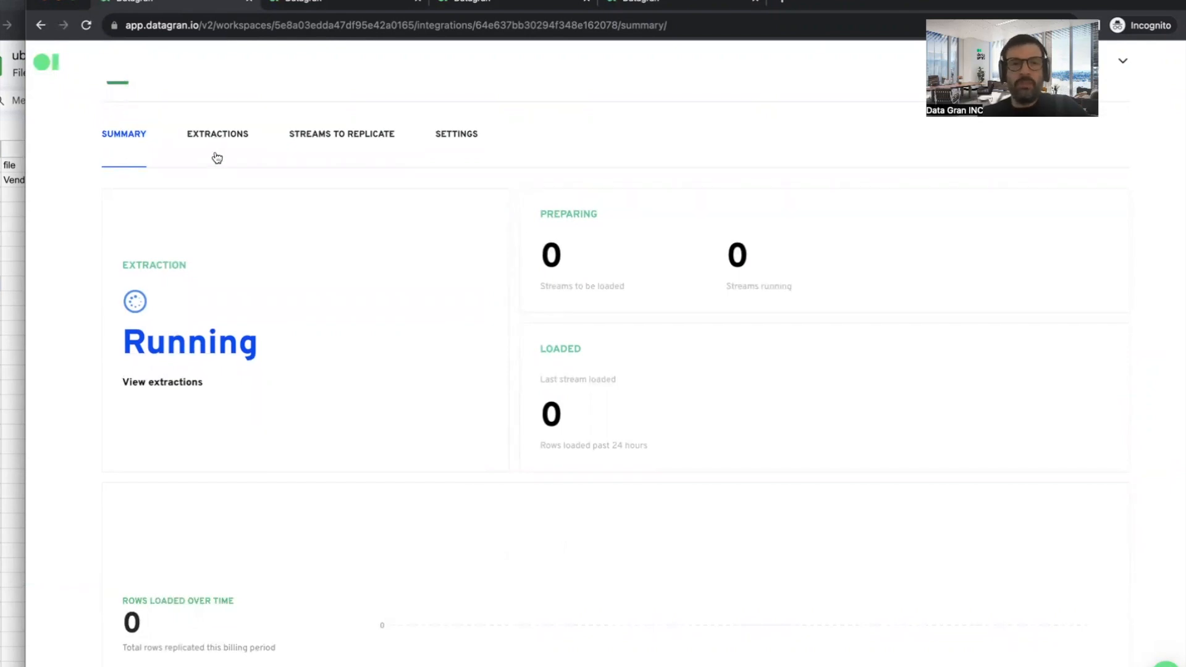
scroll(217, 158, "up", 1)
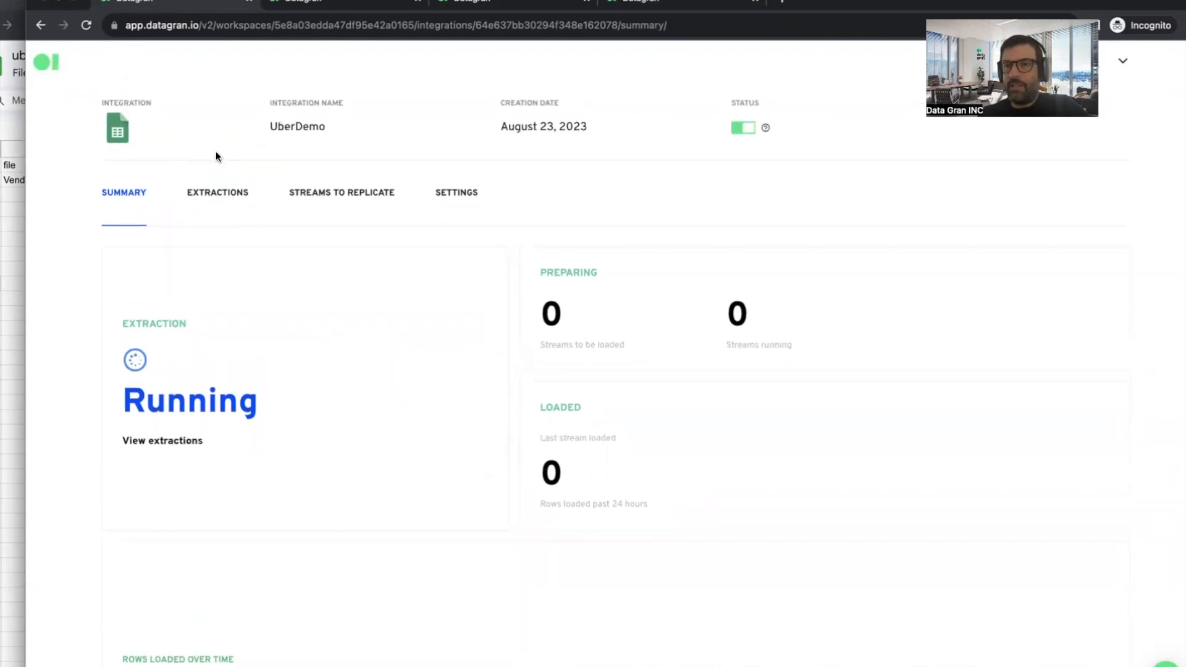
left_click(215, 194)
scroll(291, 210, "up", 1)
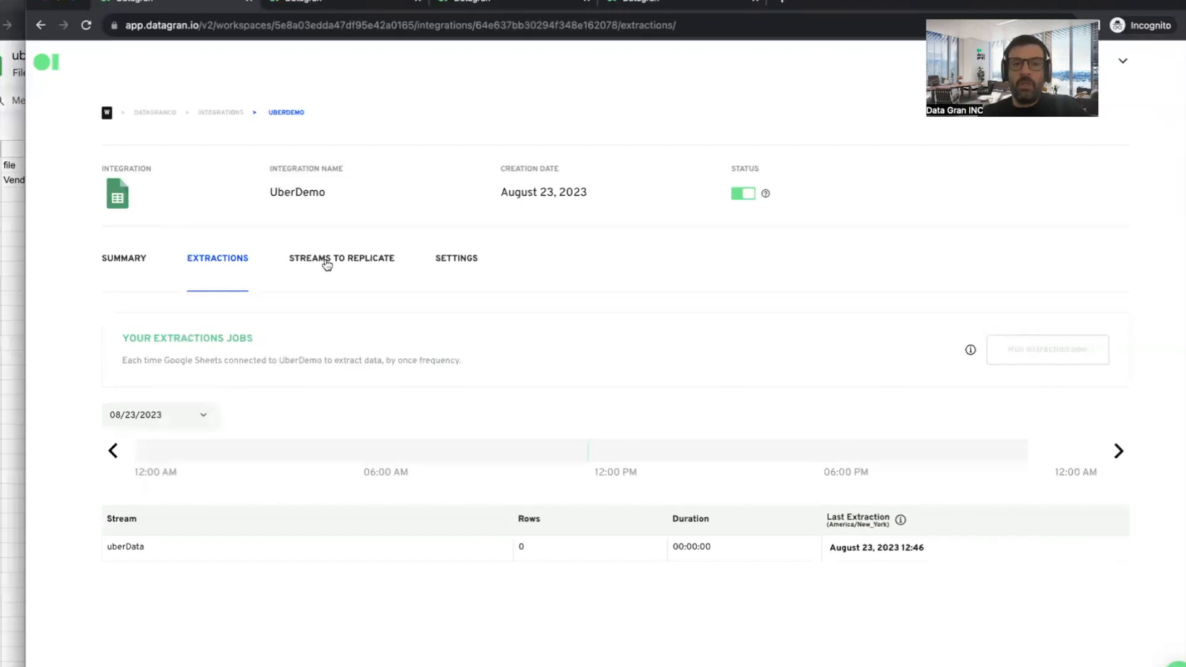
left_click(327, 265)
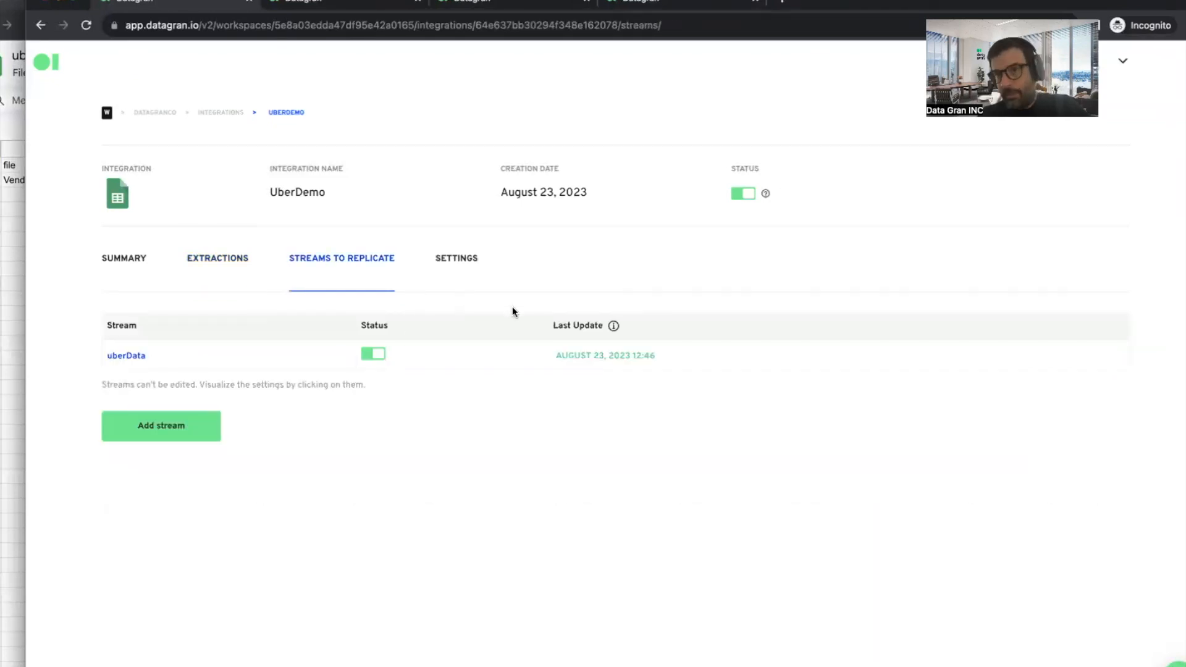
left_click(457, 264)
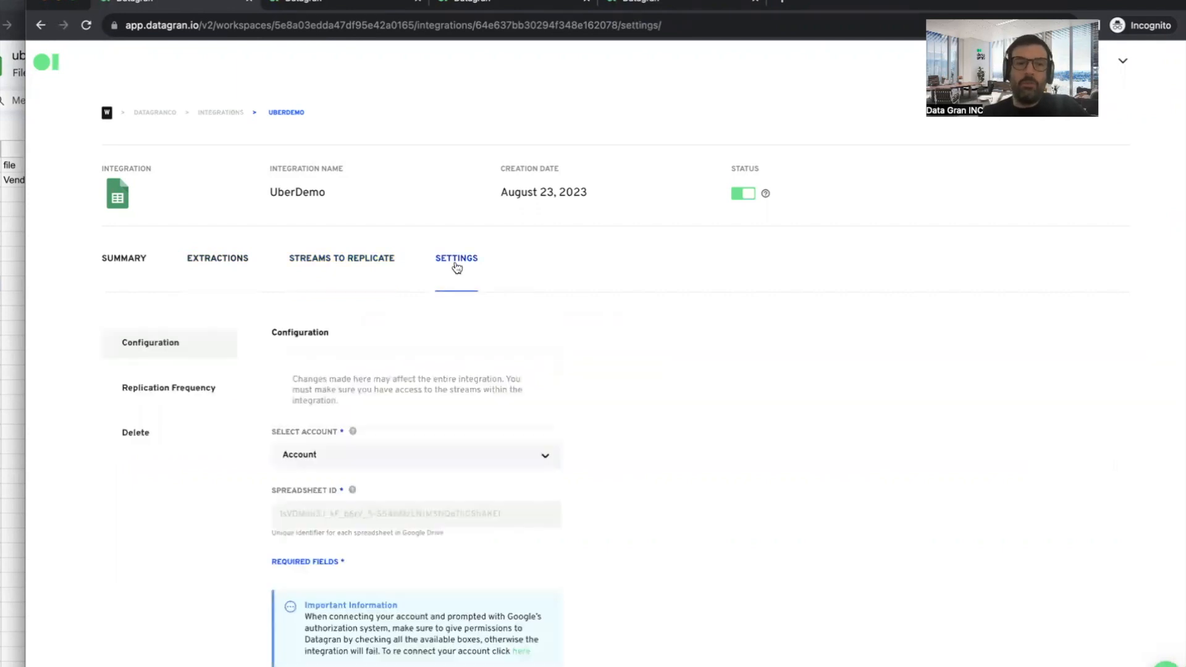
left_click(183, 387)
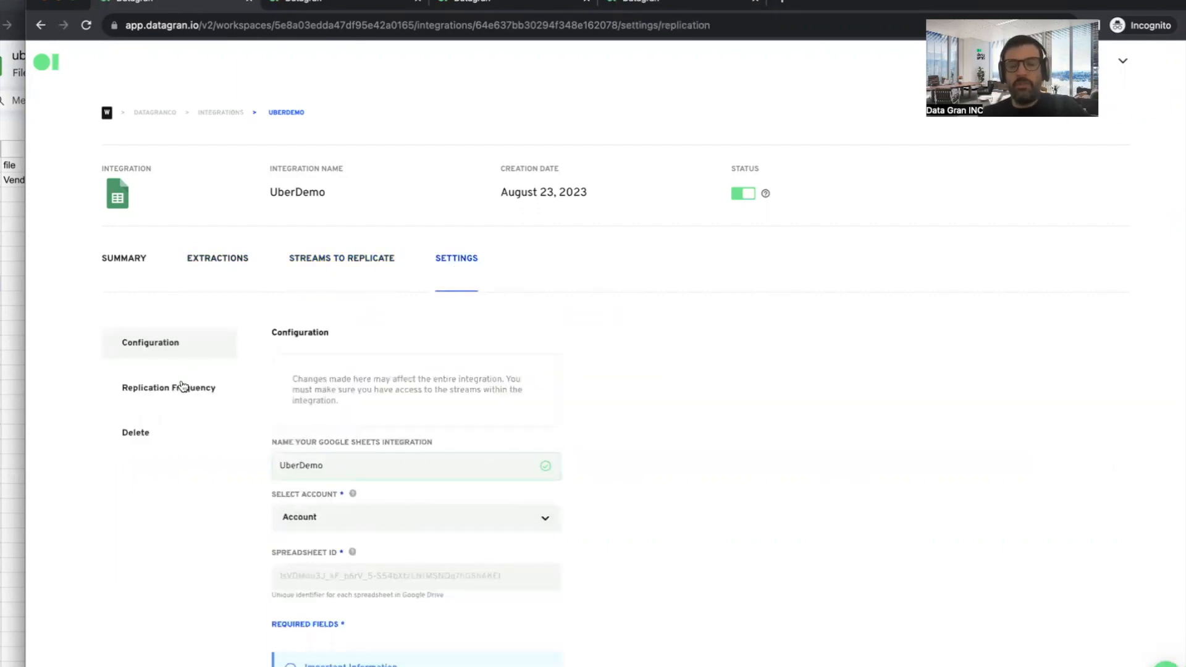
left_click(146, 436)
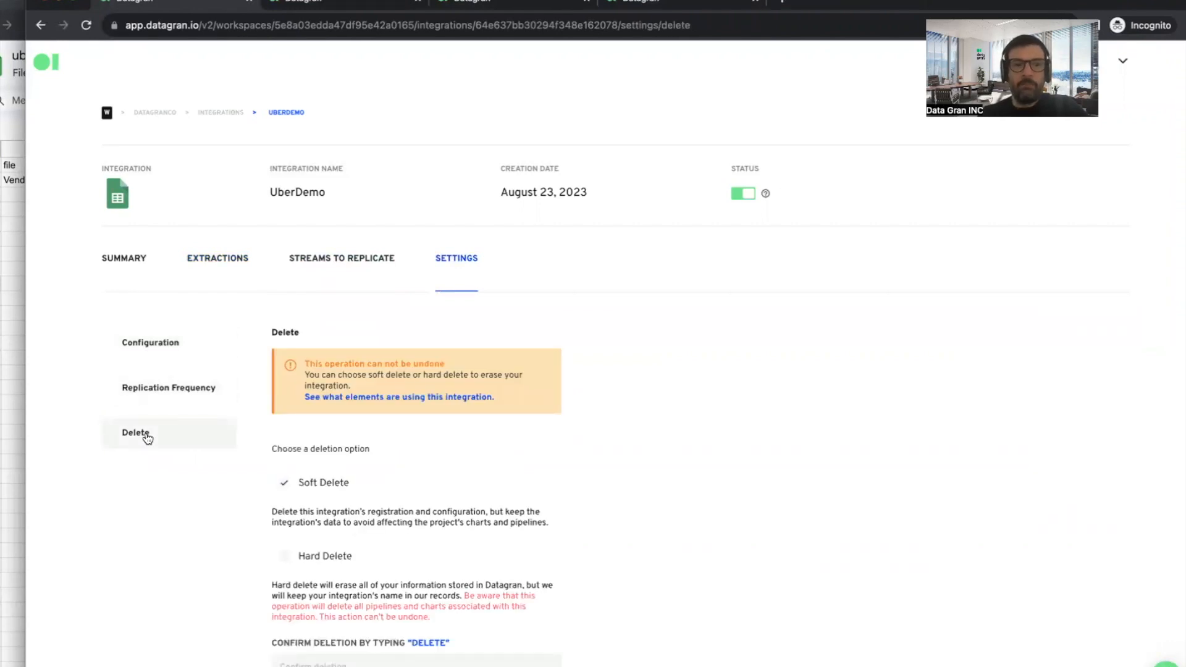
left_click(126, 264)
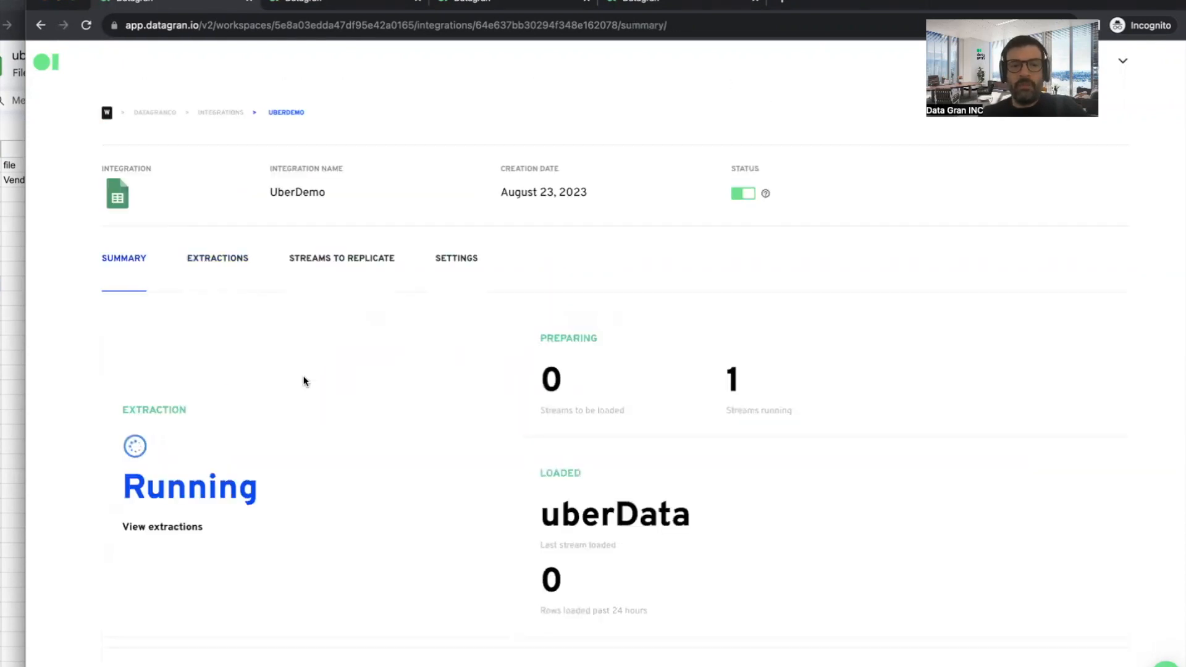
scroll(330, 457, "down", 3)
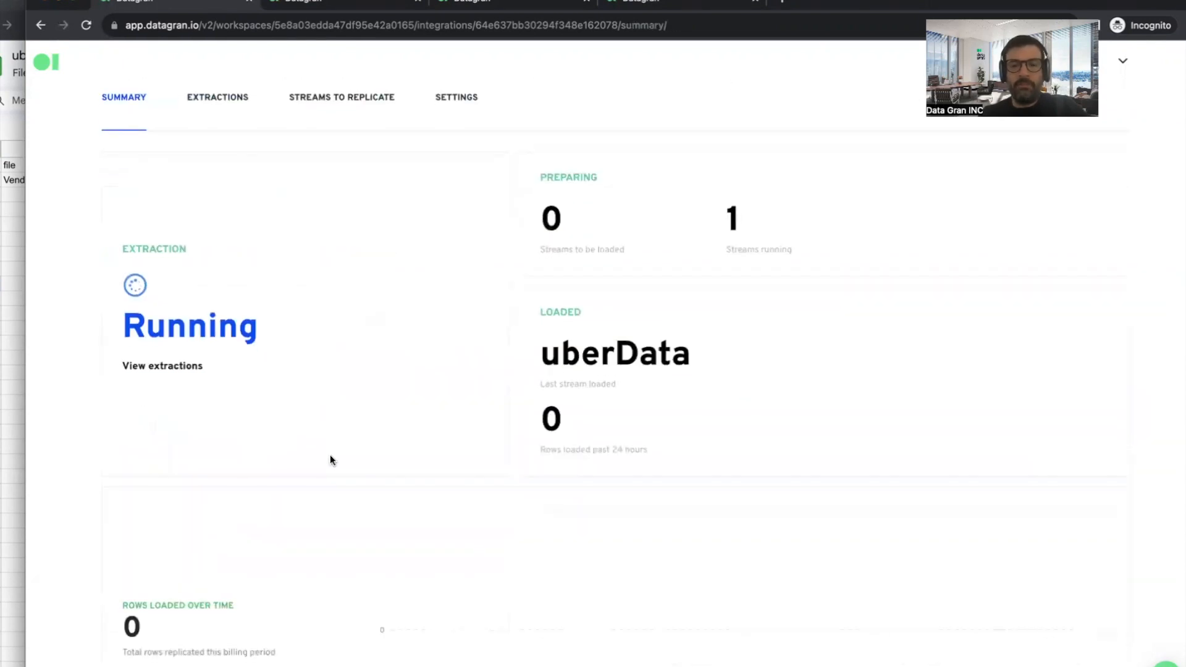
left_click(207, 100)
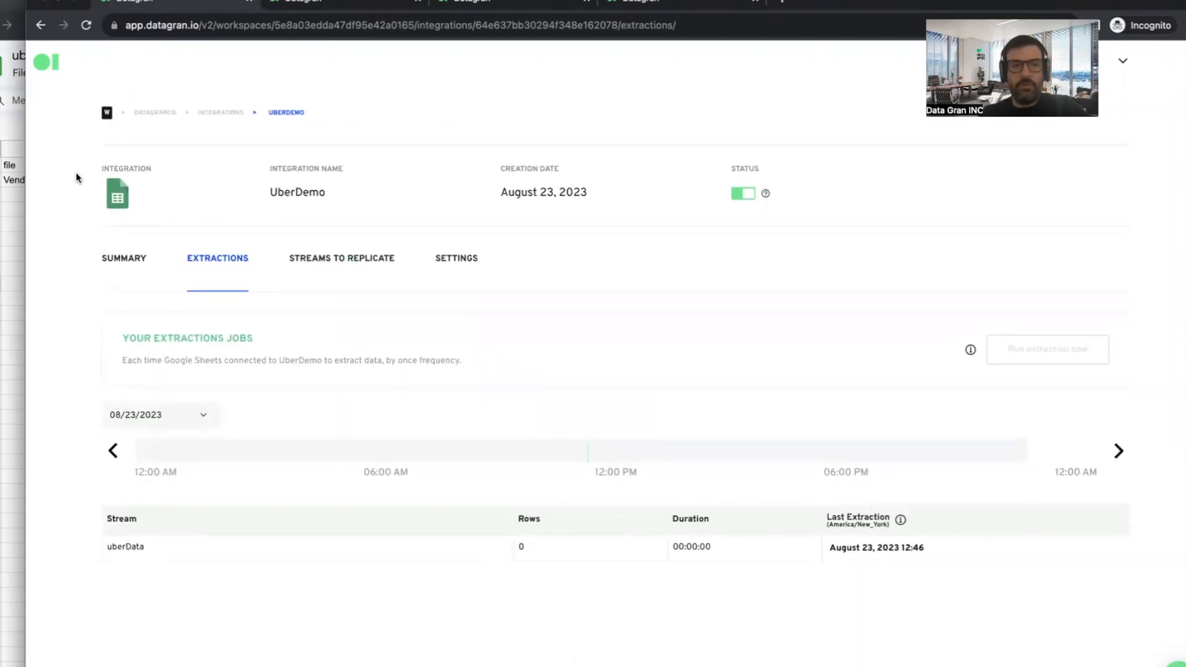
left_click(120, 256)
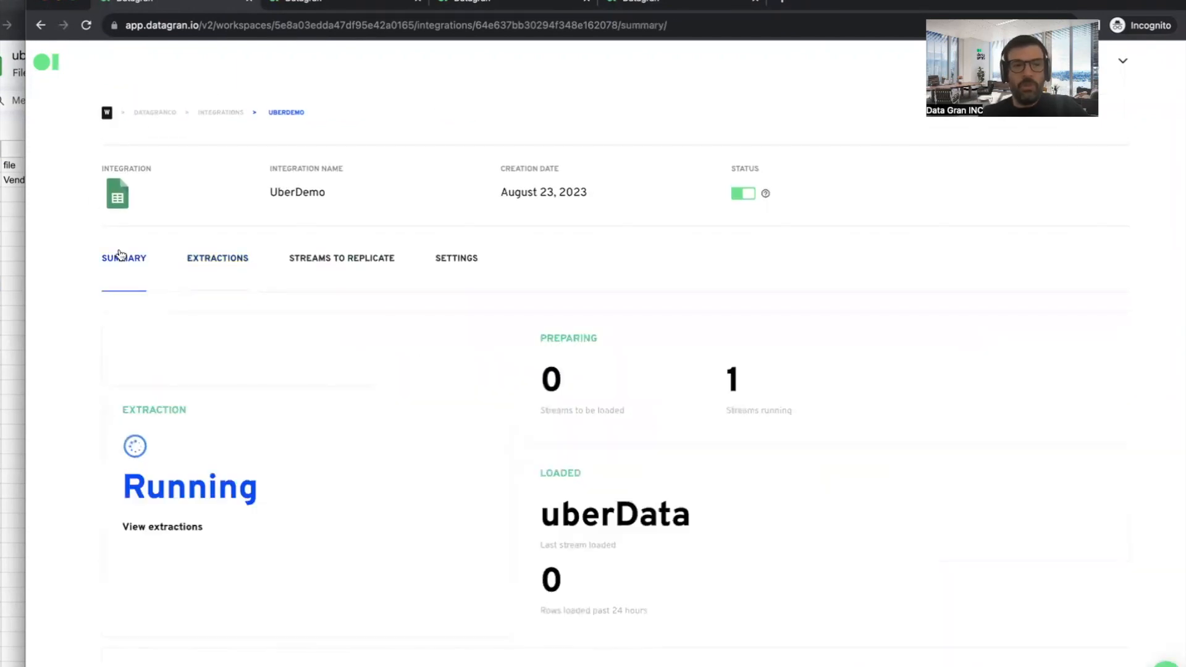
Step: Go to the datagranco workspace, create a new pipeline in the Datagran data project and name it UberData
left_click(167, 116)
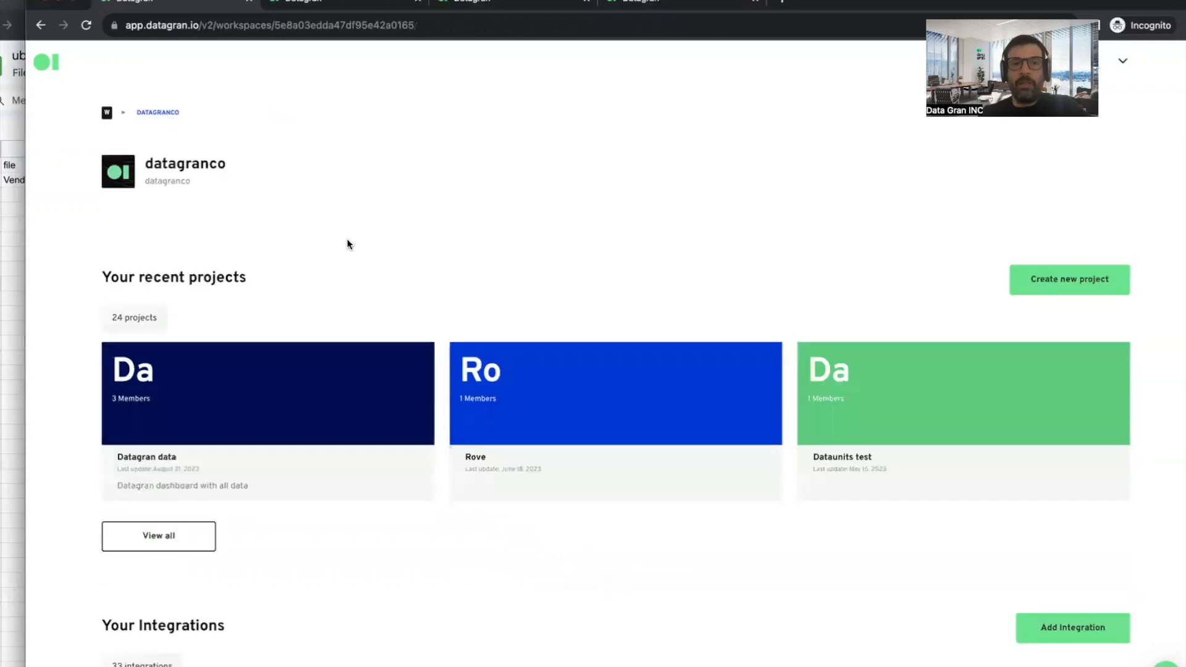
scroll(464, 420, "down", 2)
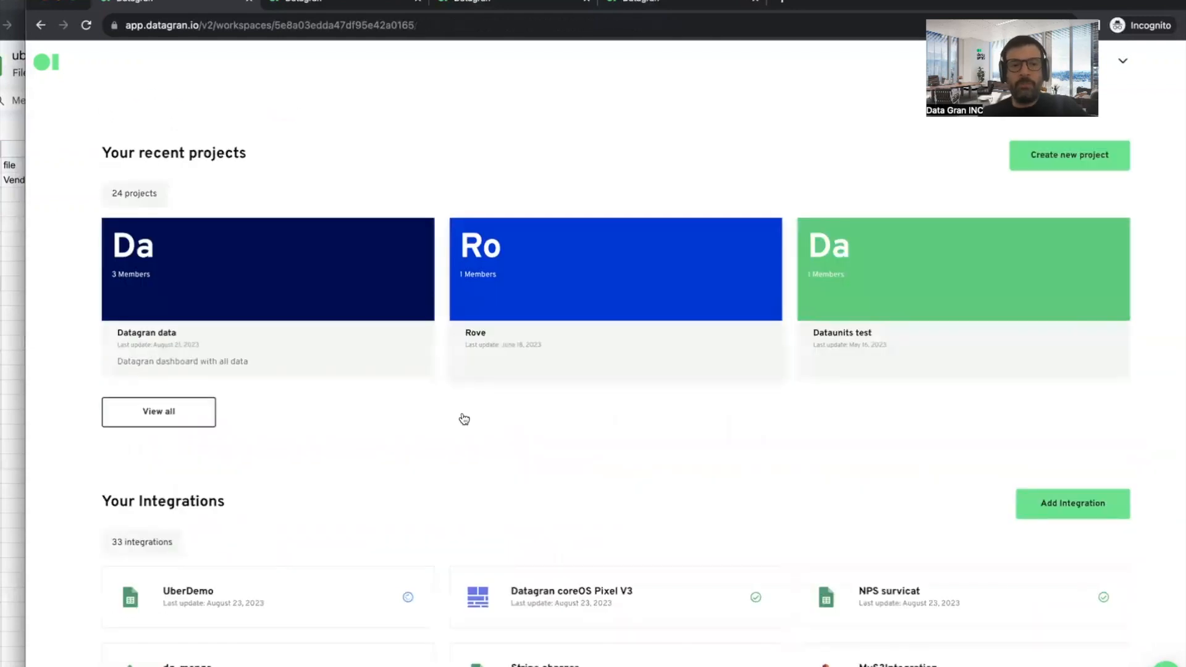
left_click(272, 252)
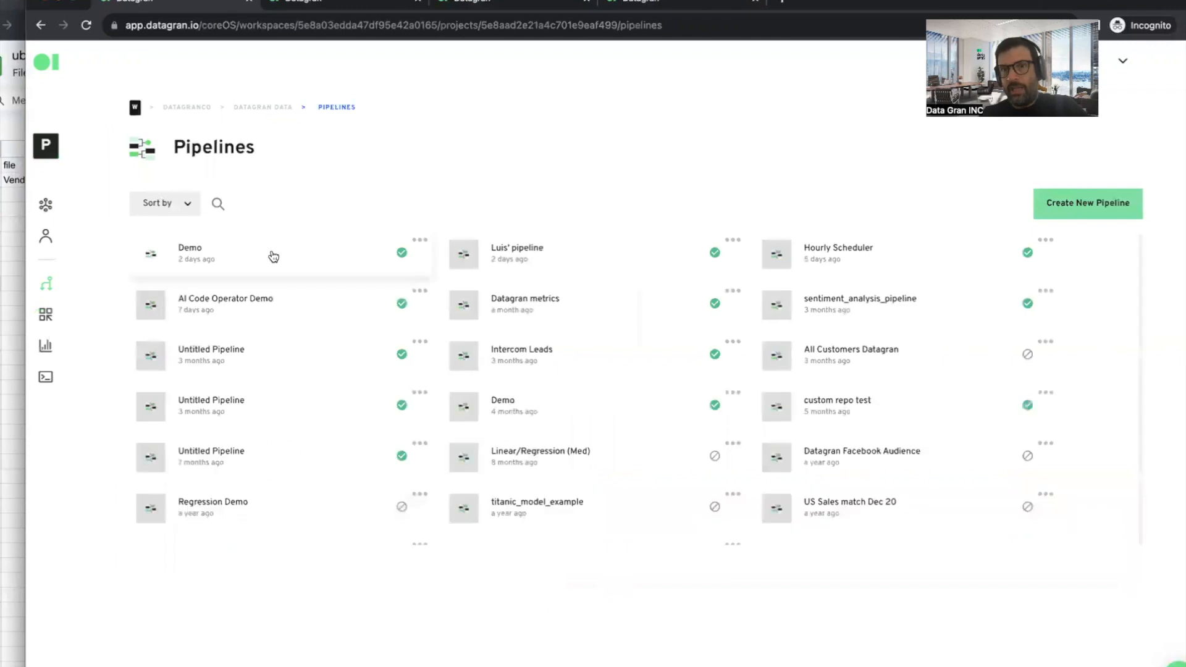
left_click(1100, 200)
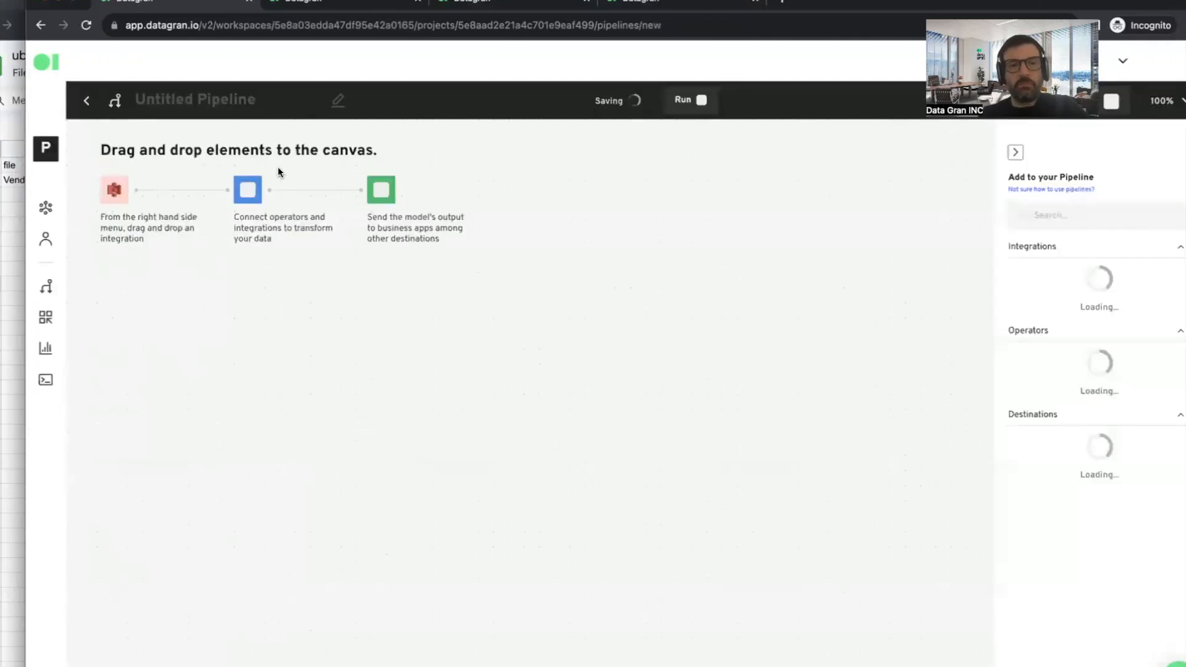
triple_click(198, 103)
type("UberData")
left_click(535, 310)
Step: Look through the available integrations and operators, and place a Jedi - NLP operator on the middle of the pipeline canvas
scroll(1073, 451, "down", 4)
scroll(1071, 445, "up", 4)
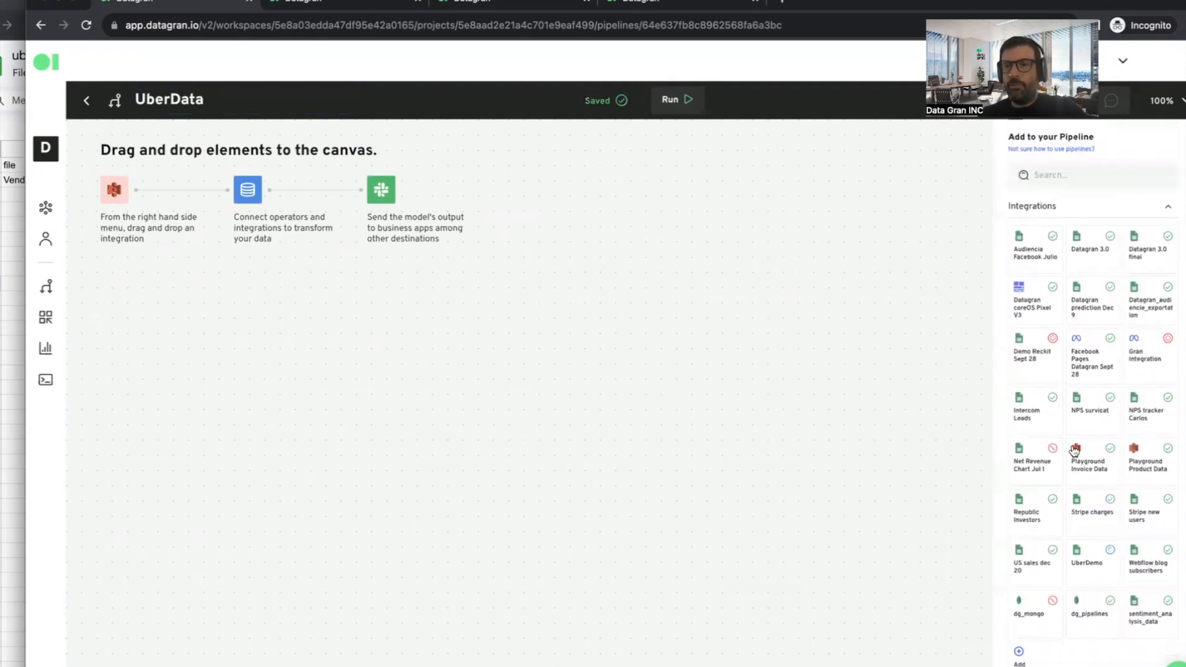
scroll(1070, 379, "down", 1)
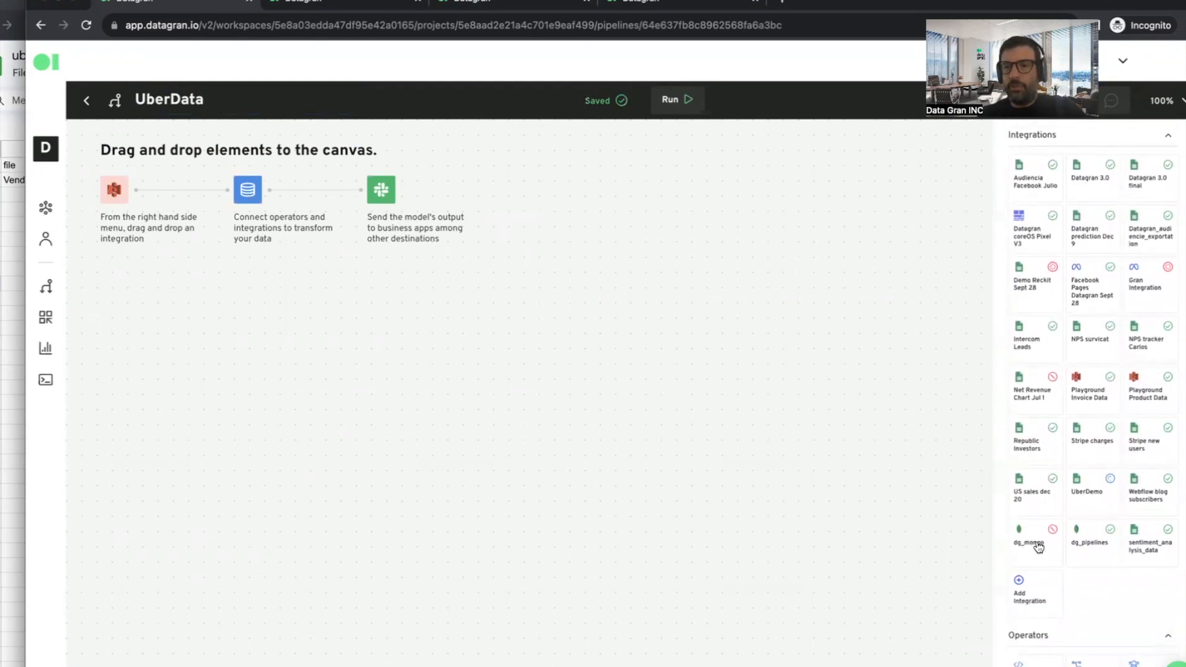
left_click(1110, 478)
scroll(1125, 530, "down", 2)
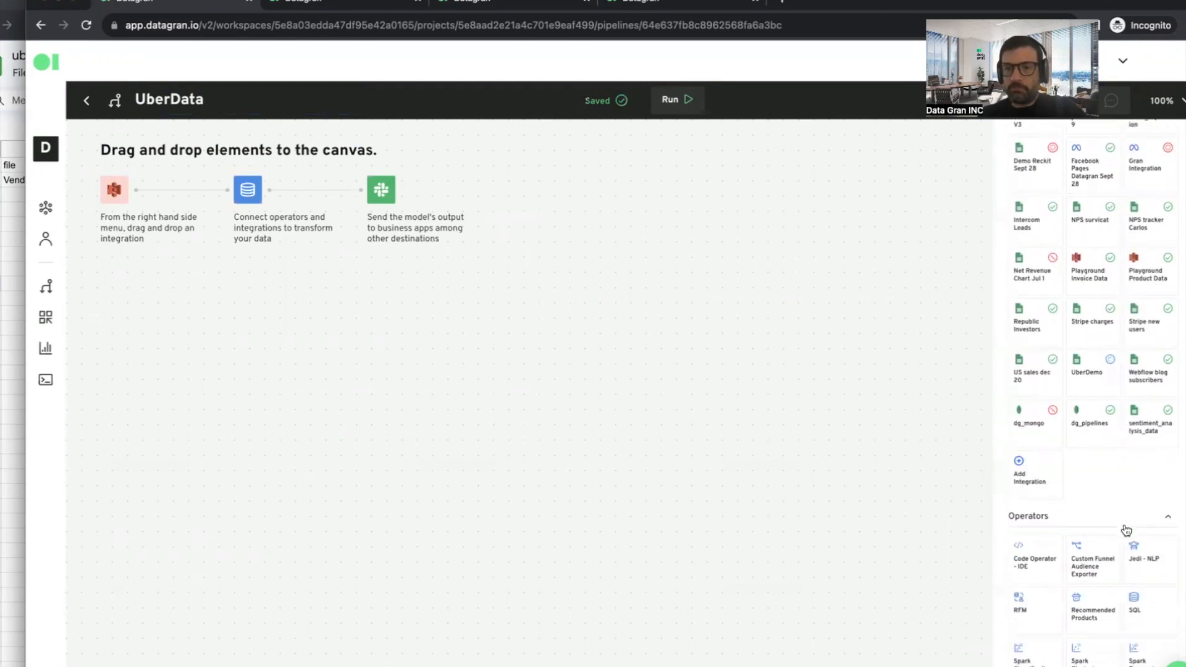
scroll(1100, 459, "down", 3)
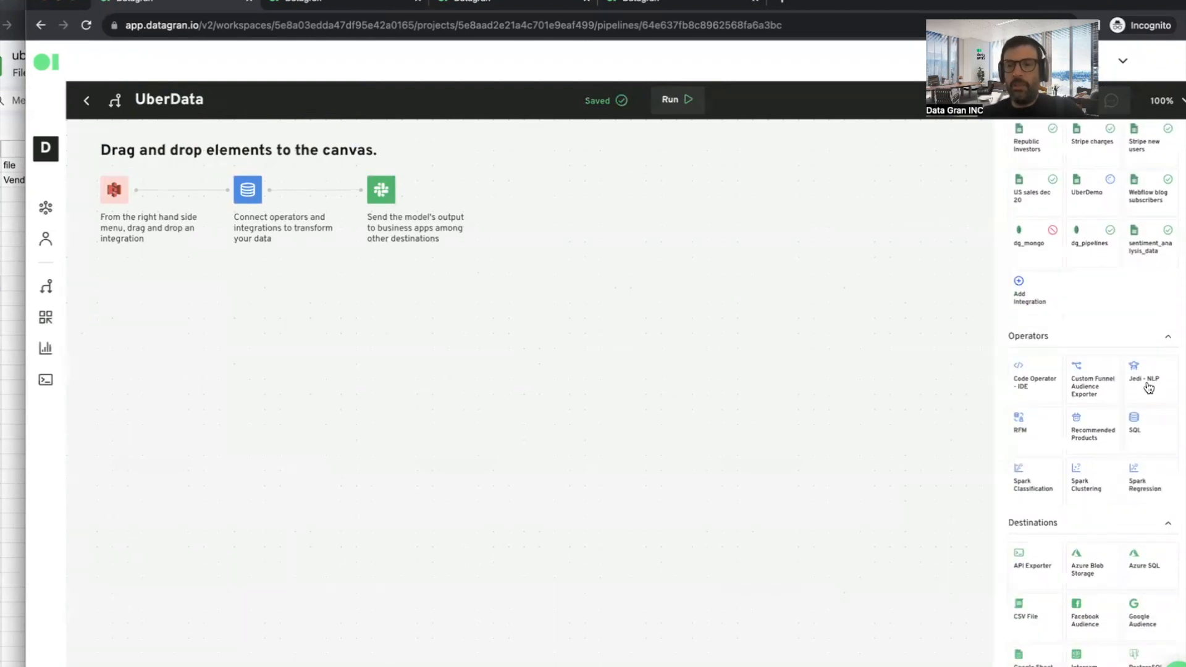
left_click_drag(1138, 371, 500, 343)
scroll(1139, 323, "up", 3)
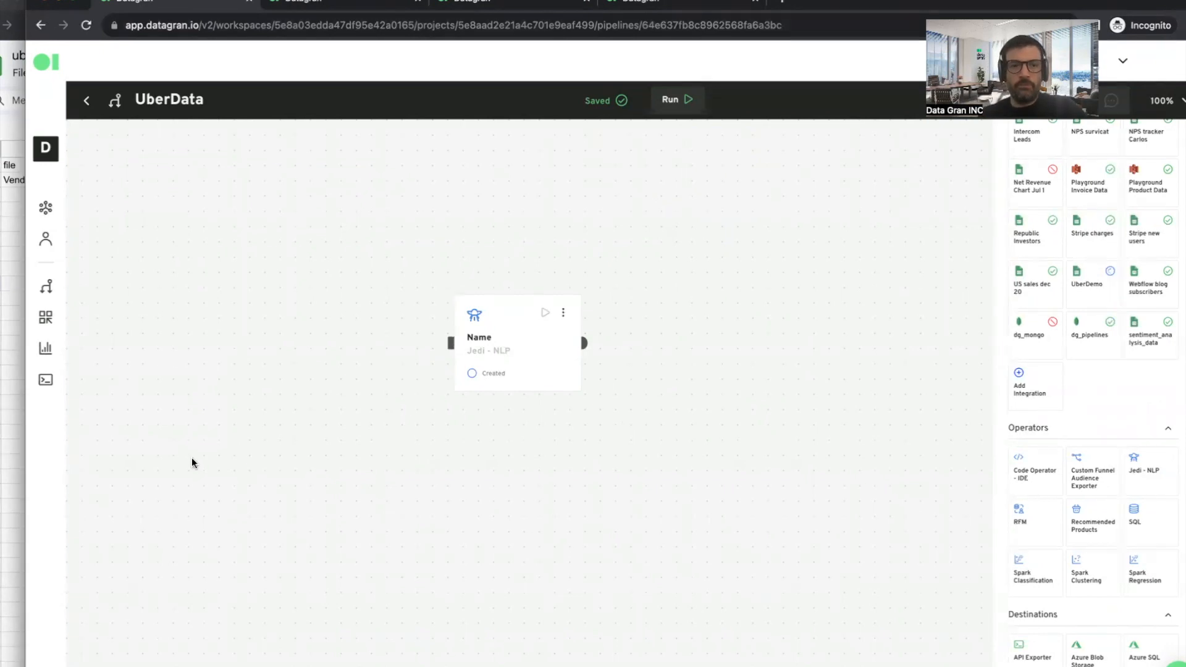
Step: Open the UberDemo integration from the datagranco workspace and check its extraction status and extraction jobs
left_click(47, 154)
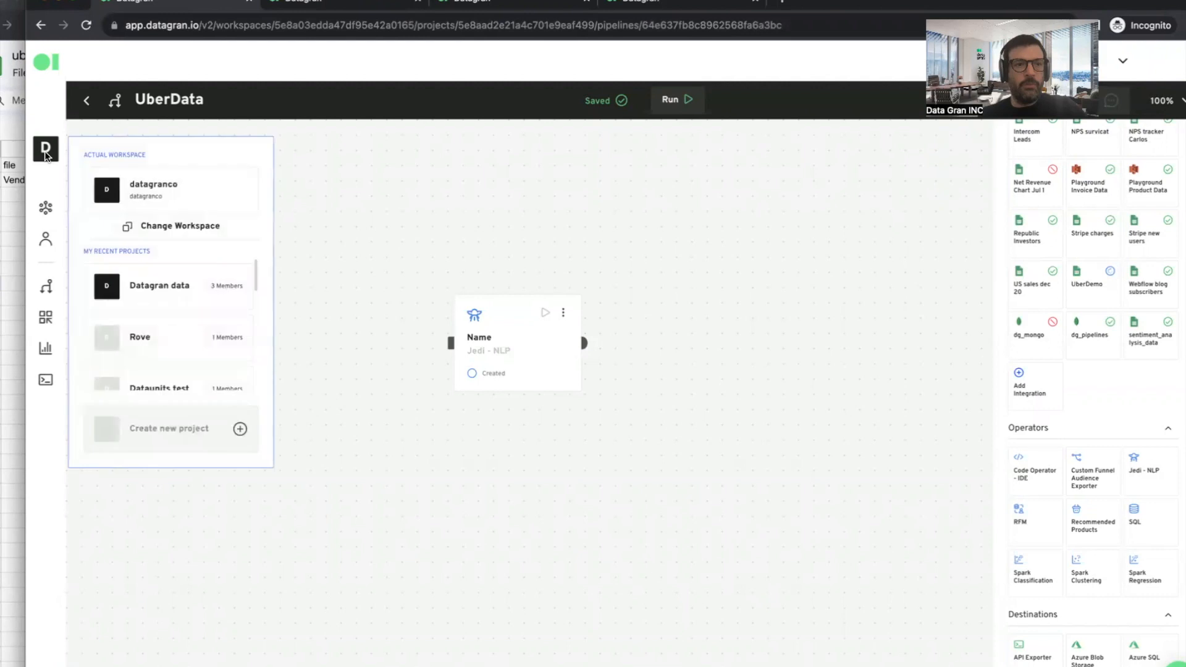
left_click(149, 188)
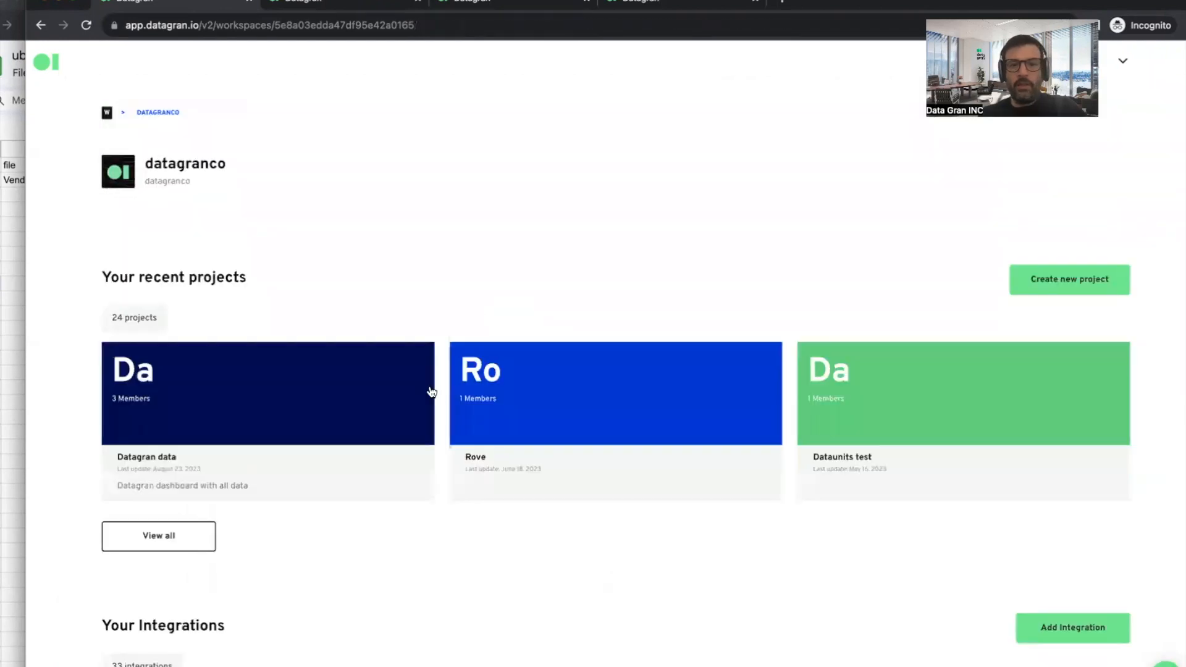
scroll(435, 395, "down", 4)
scroll(436, 400, "down", 2)
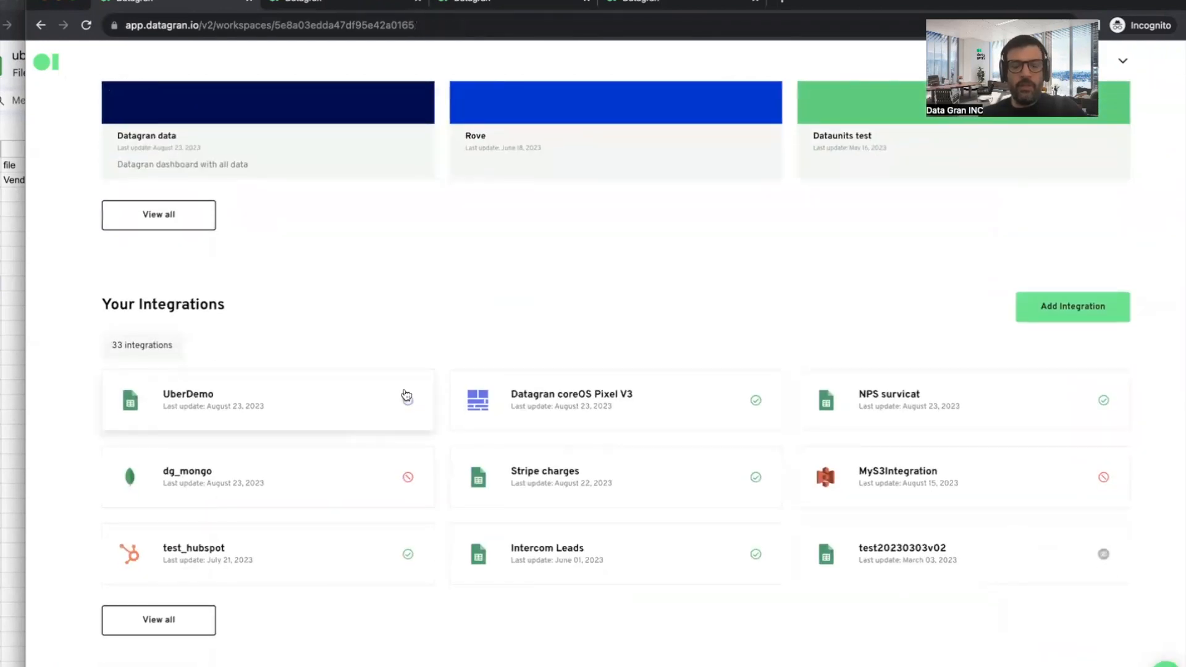
left_click(364, 404)
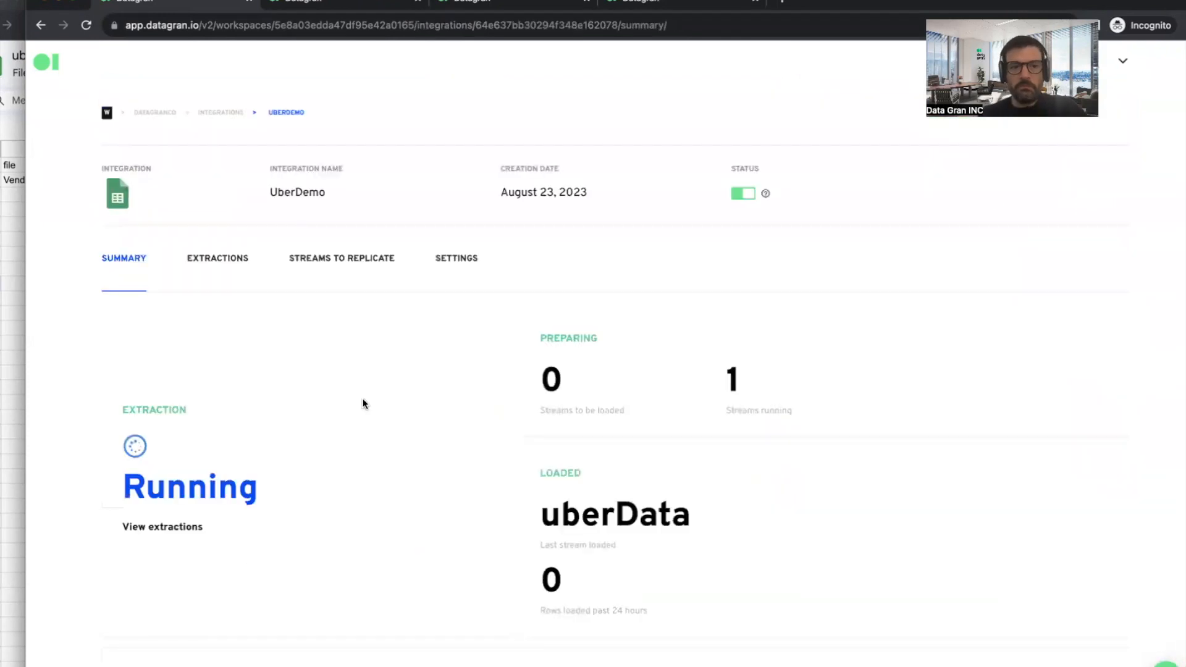
scroll(363, 405, "down", 2)
left_click(328, 363)
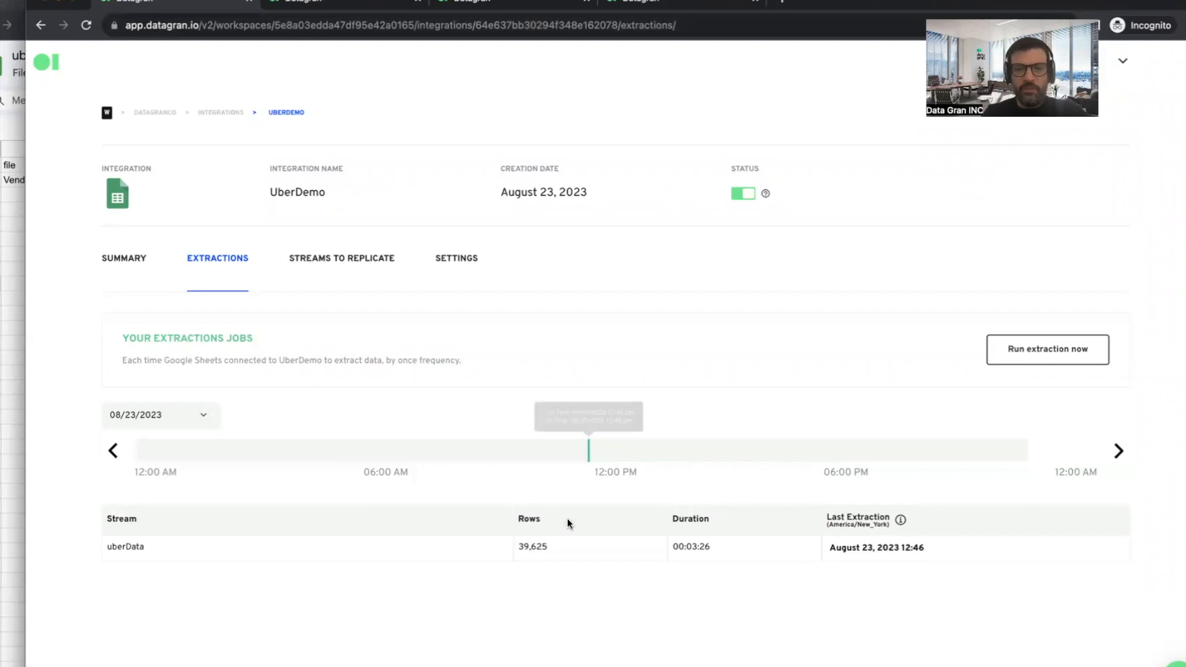
Step: Review UberDemo's summary, including its extraction status, the loaded stream and the rows loaded over time
left_click(132, 259)
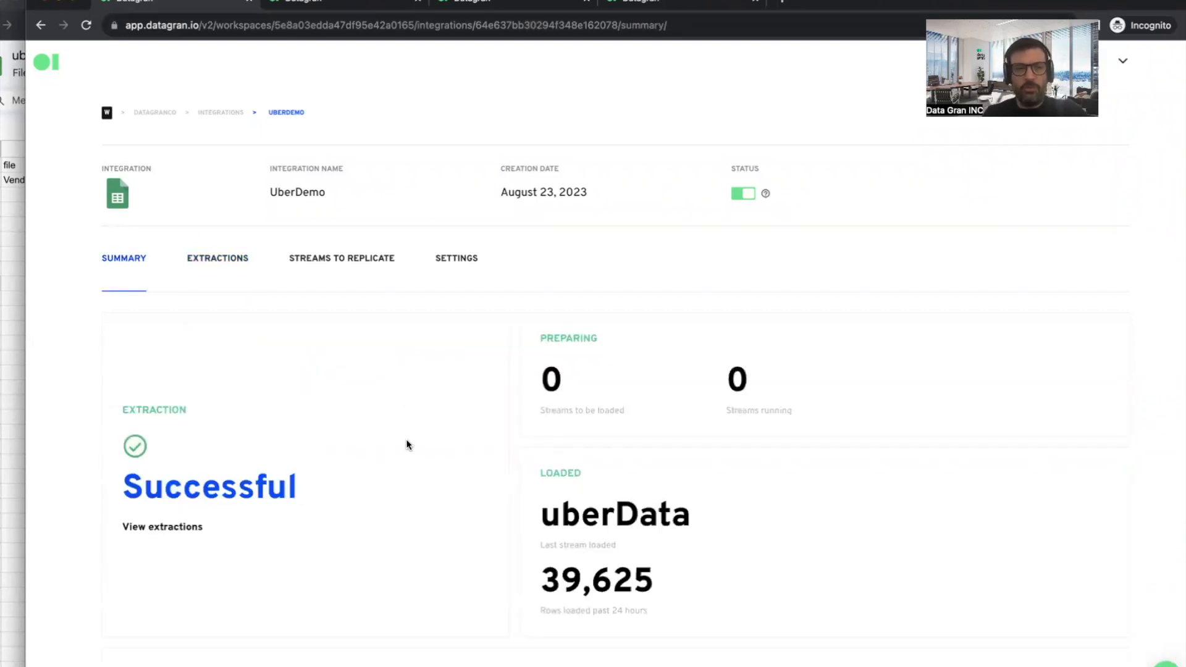
scroll(407, 442, "down", 2)
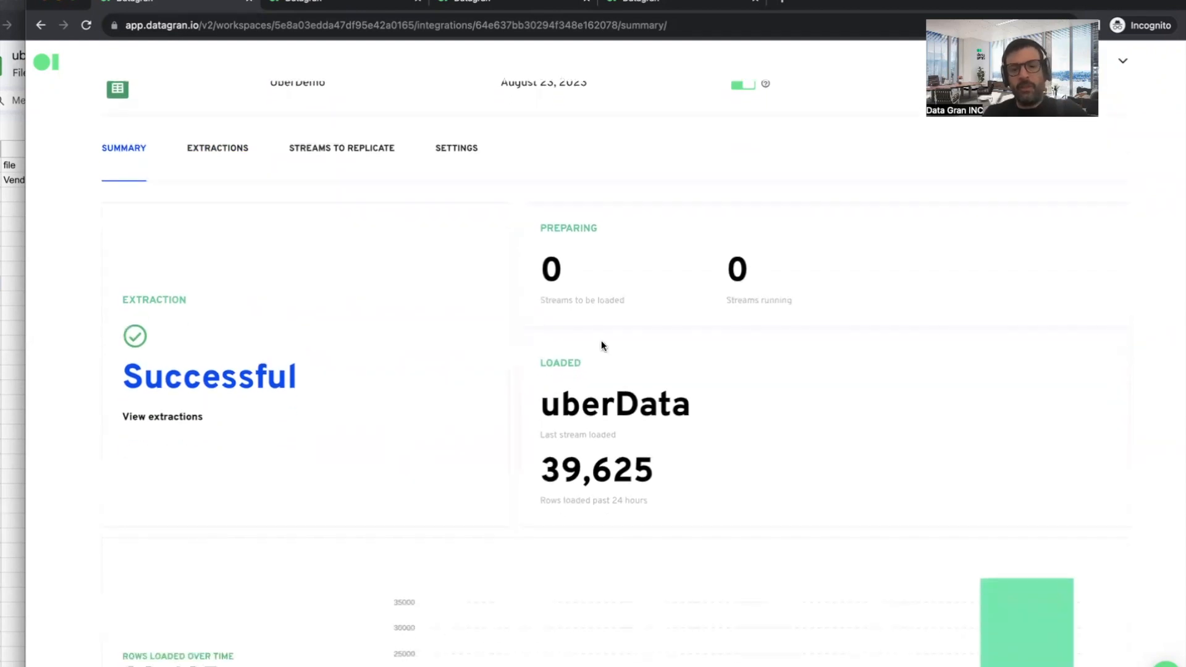
scroll(599, 346, "up", 1)
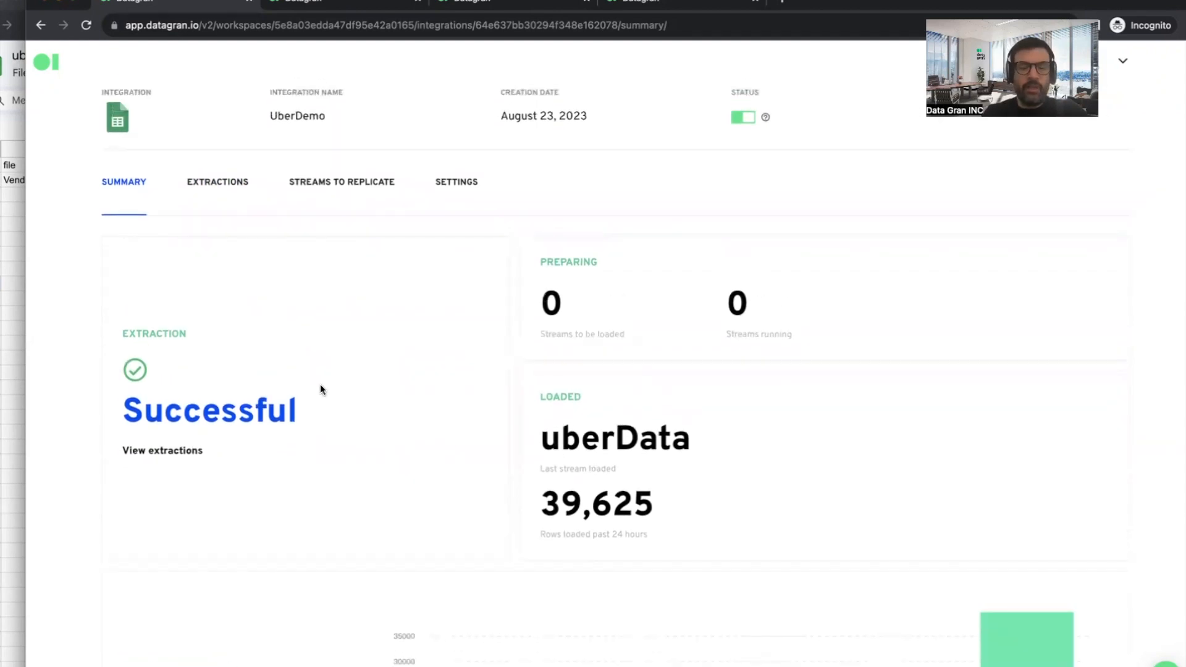
scroll(319, 389, "down", 3)
scroll(320, 389, "up", 2)
scroll(320, 384, "up", 3)
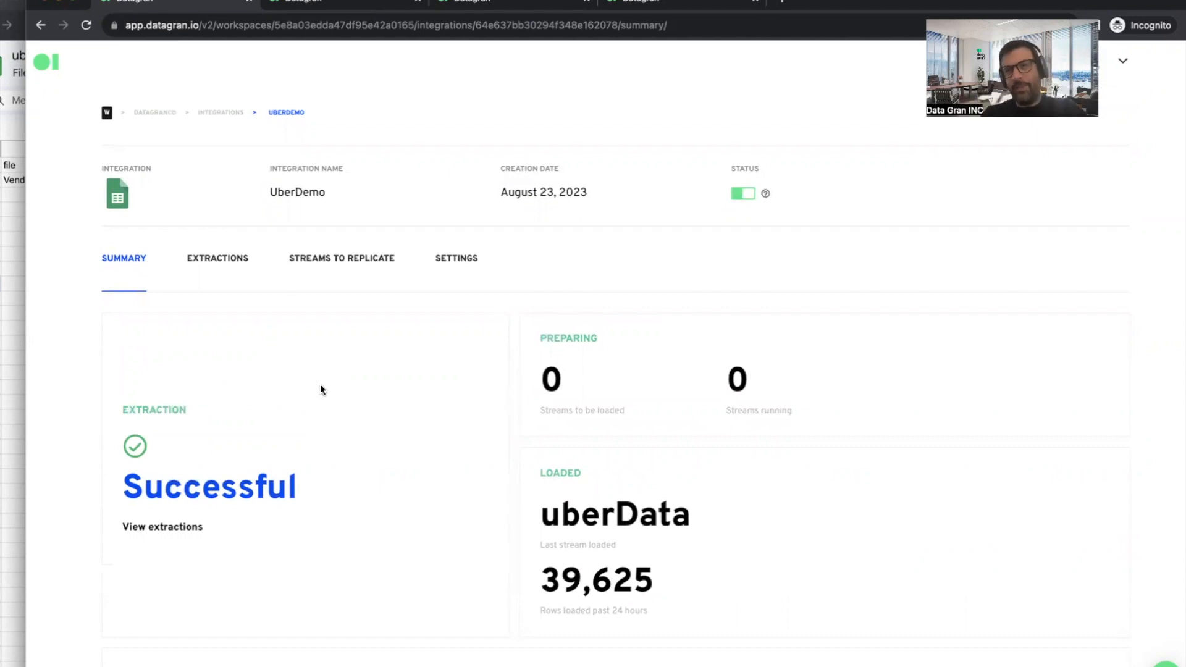
Step: Reopen the UberData pipeline in the Datagran data project, add the UberDemo integration and connect its output to the Jedi - NLP operator's input
left_click(168, 113)
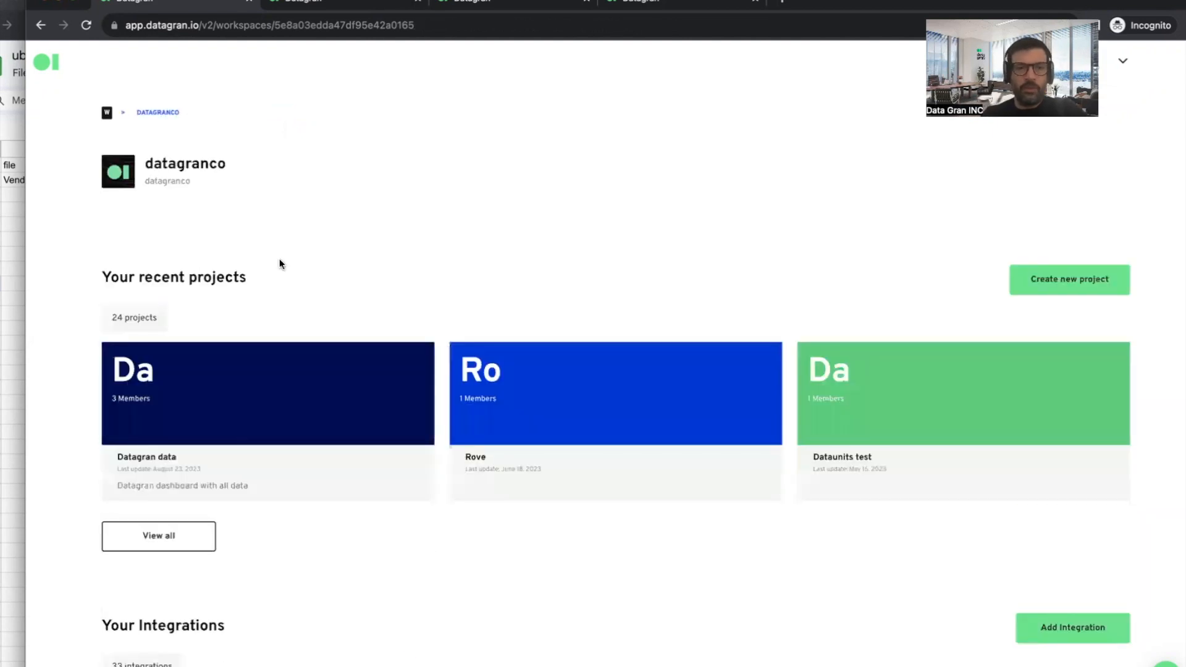
left_click(329, 393)
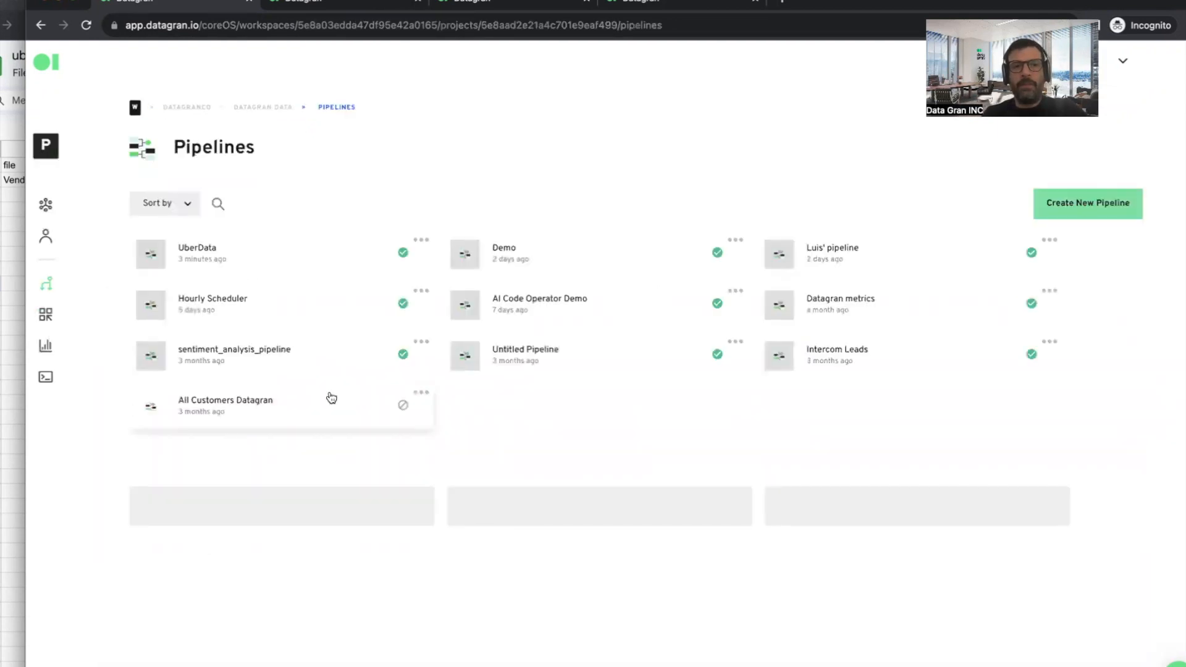
left_click(269, 253)
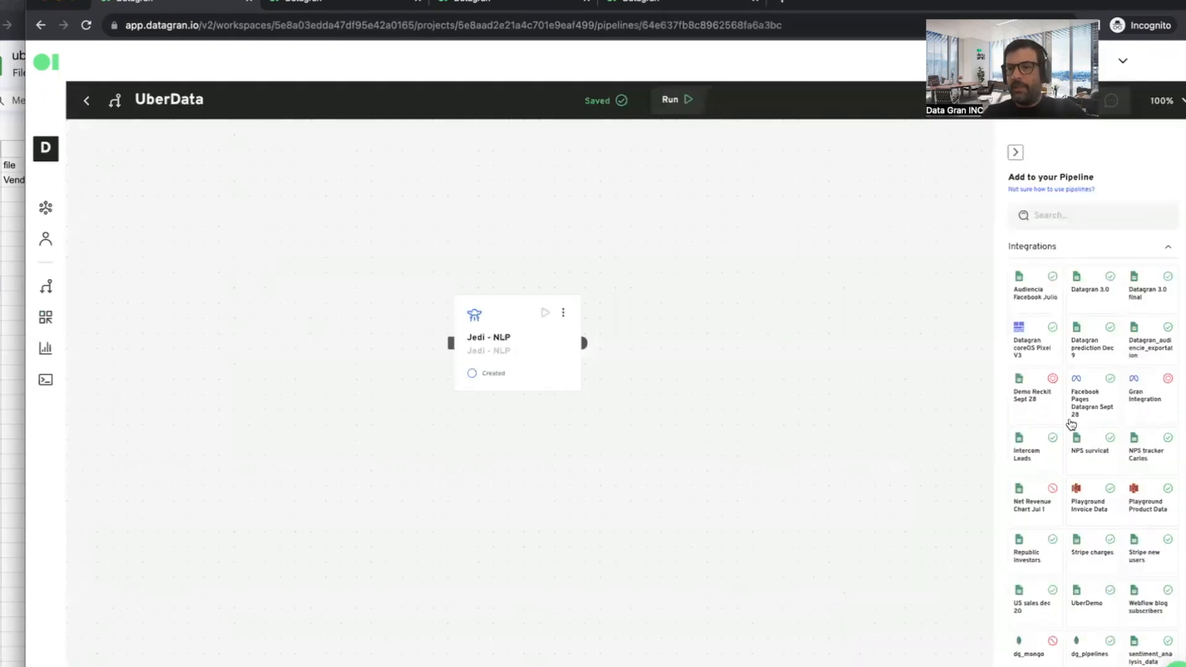
scroll(1071, 424, "down", 3)
left_click_drag(1085, 400, 241, 276)
left_click_drag(332, 286, 451, 343)
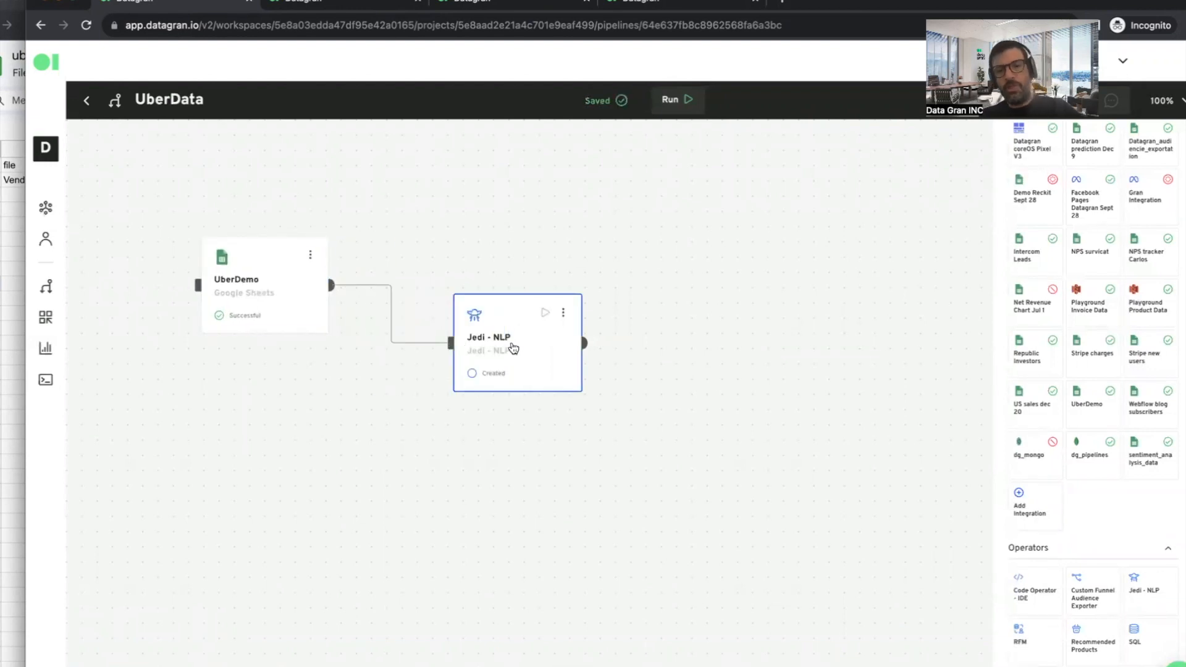
Step: Open the Jedi - NLP operator and send it the request "Give me the first 5 rows in my table"
double_click(512, 348)
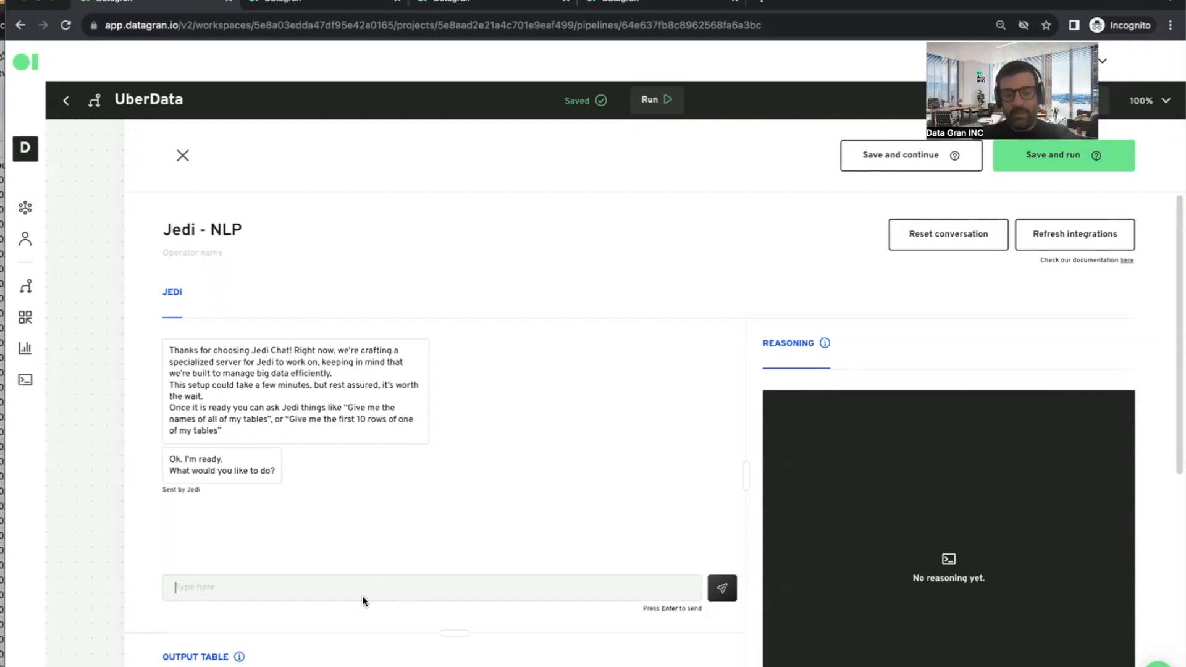
type("Give")
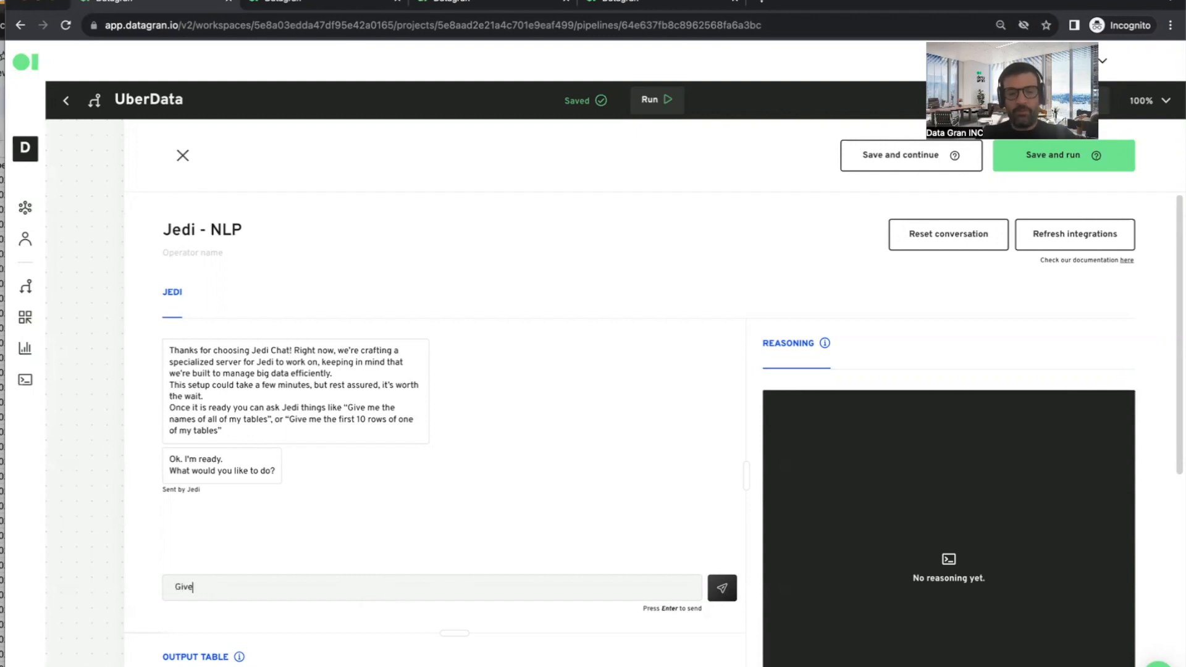
type(" me the first 5 rows")
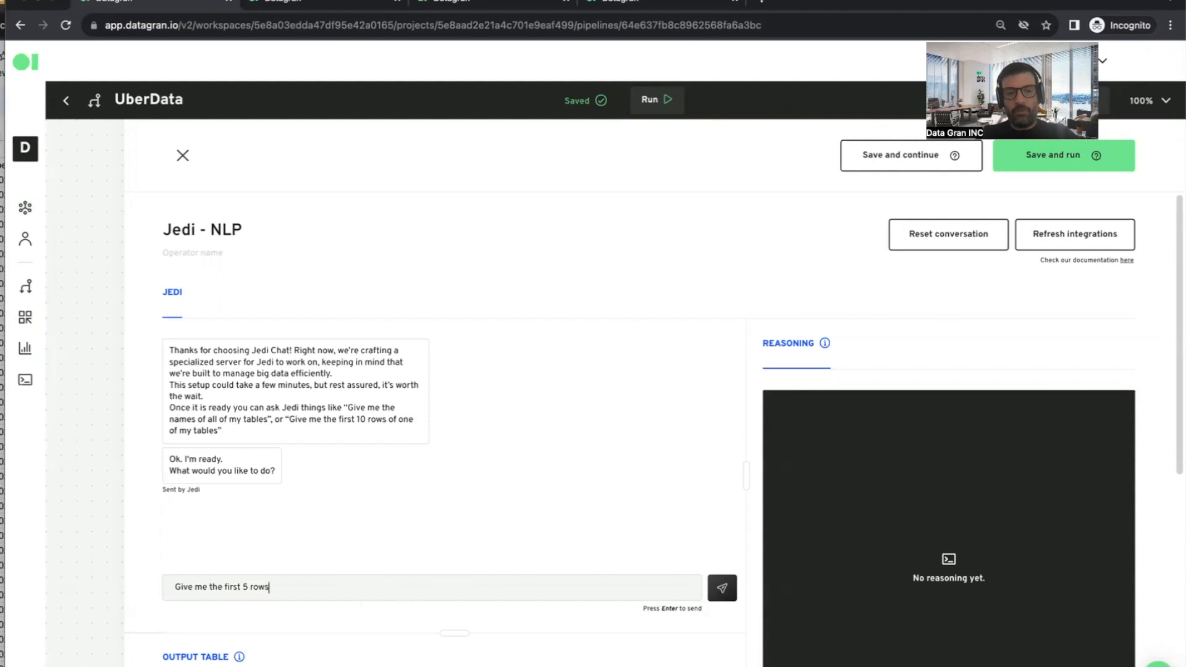
type(" in my table")
key("Return")
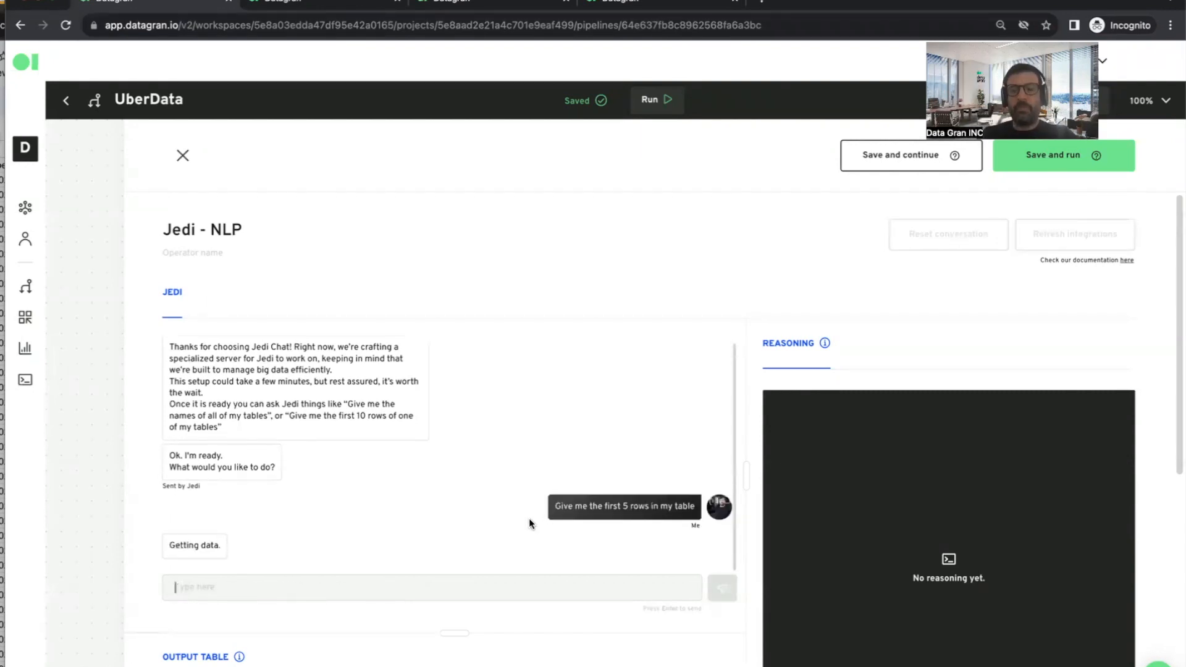
Step: Examine the returned rows across all columns of the output table, from the spreadsheet ID through the trip and fare fields
scroll(530, 524, "down", 2)
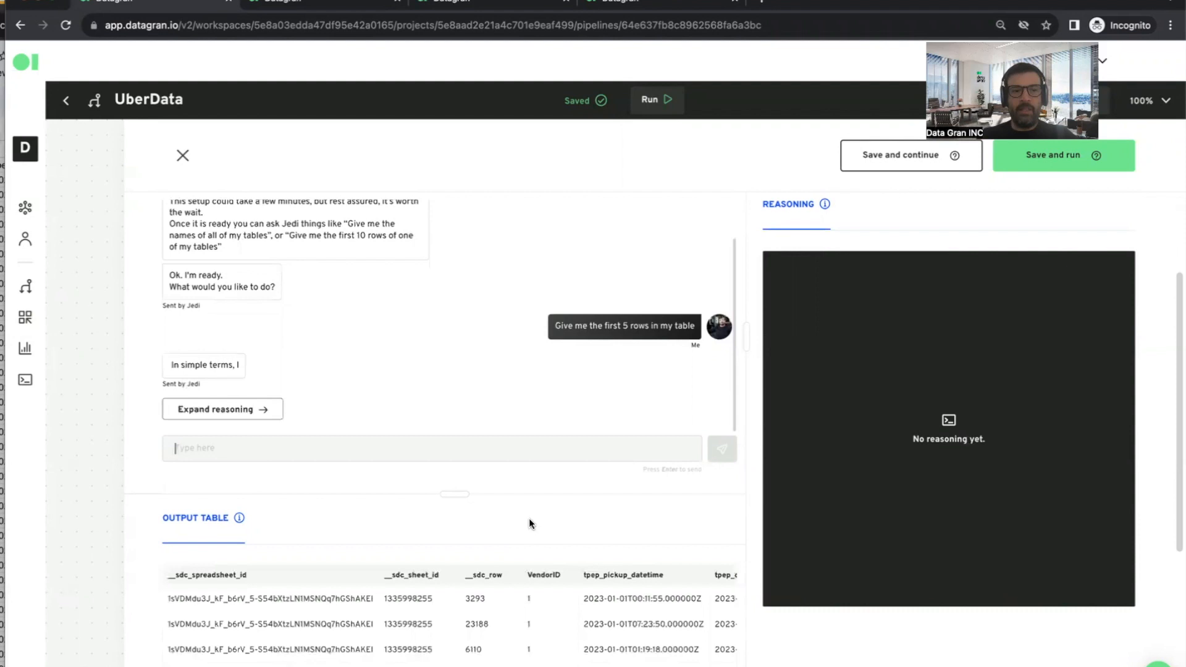
scroll(530, 524, "right", 5)
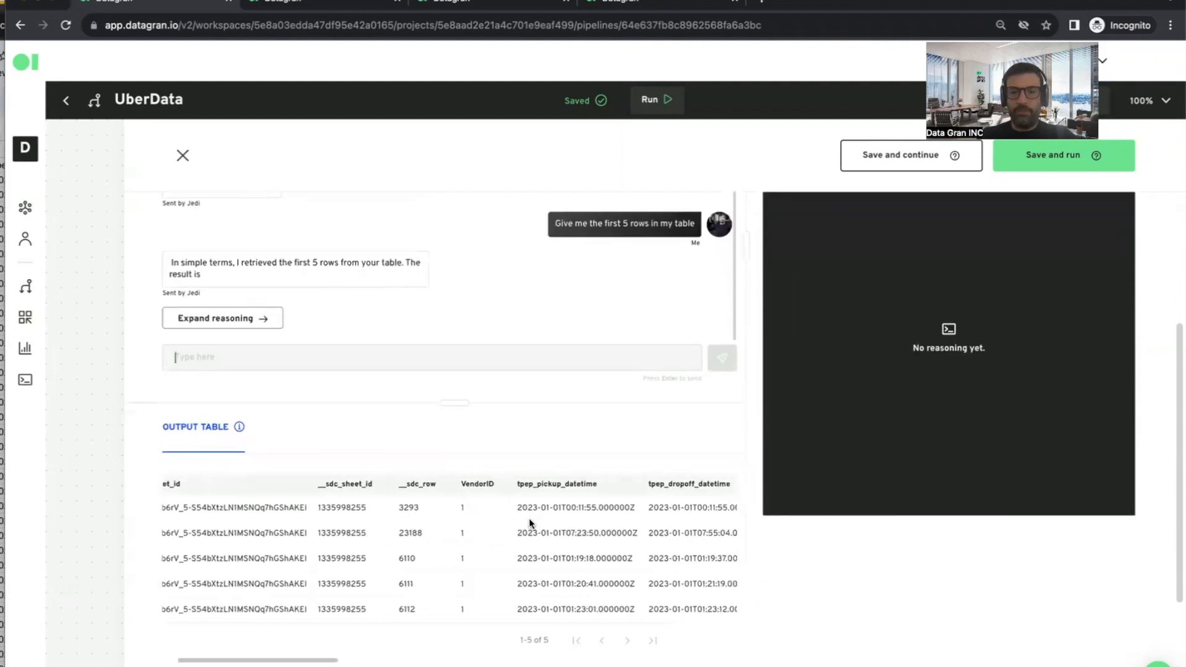
scroll(529, 524, "right", 10)
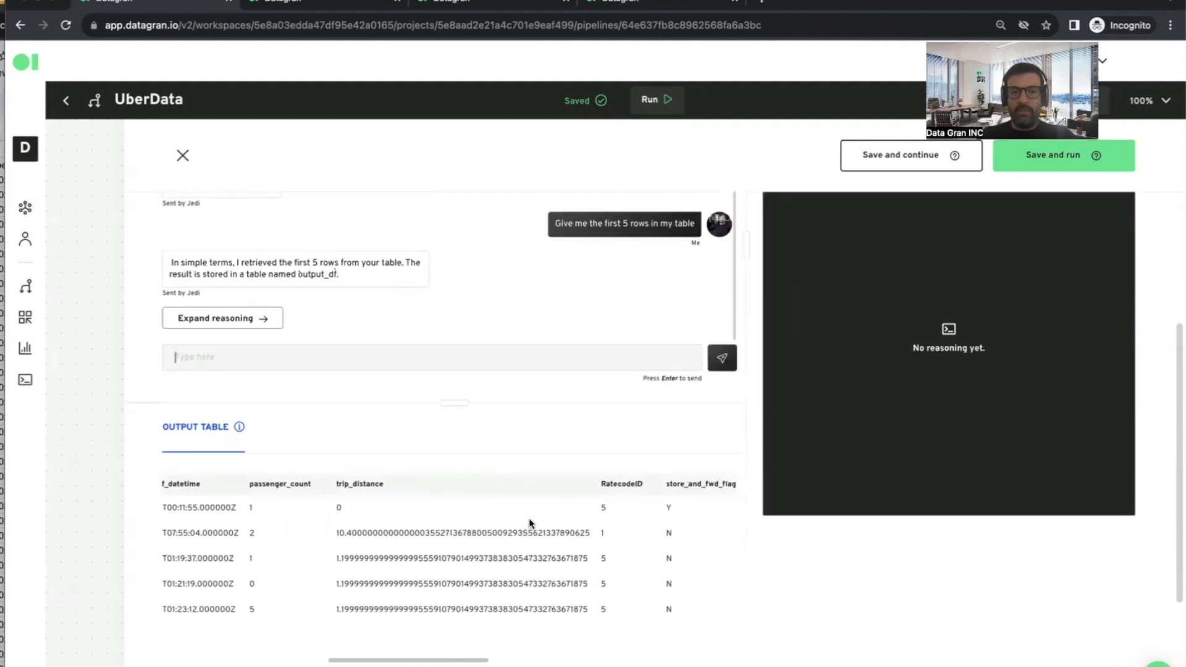
scroll(529, 524, "right", 10)
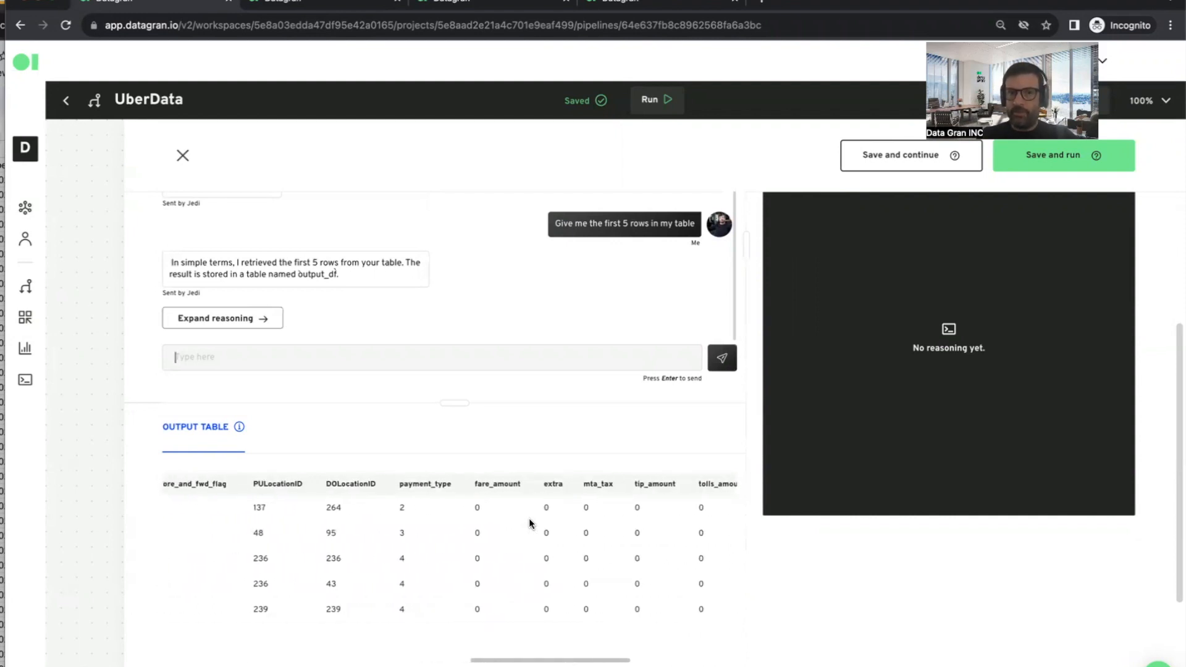
scroll(529, 524, "right", 5)
scroll(529, 523, "right", 3)
scroll(530, 523, "left", 15)
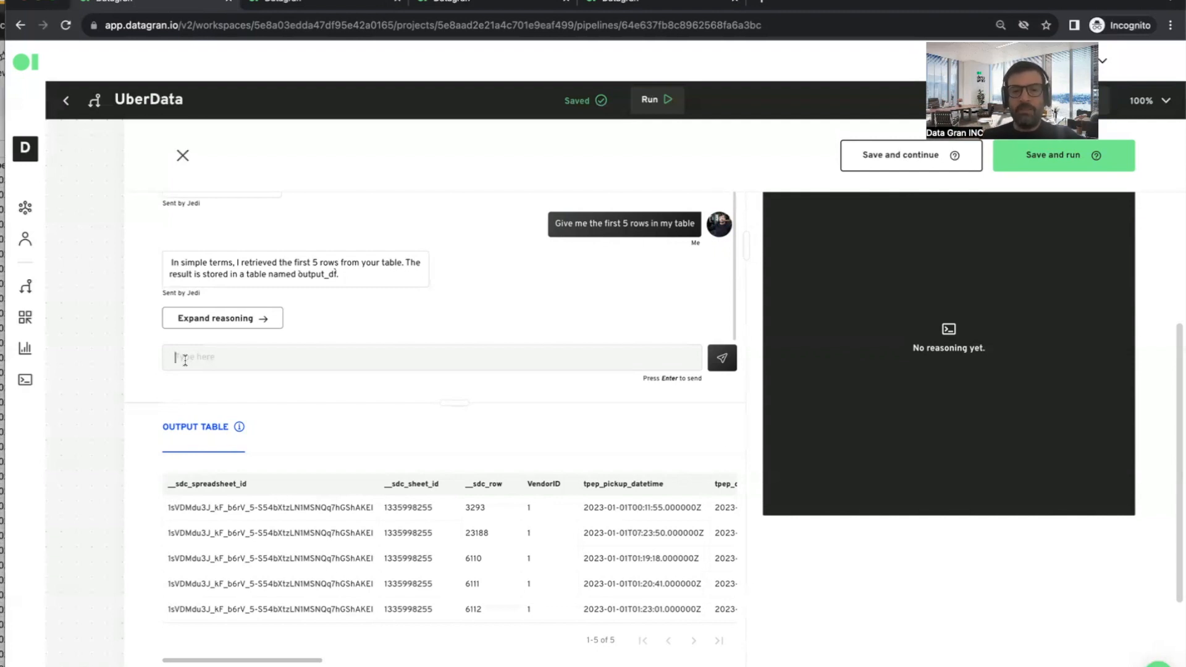
Step: Ask Jedi "Give me what are the data types for each of the columns. Include a column that has the name of the column you are referring to."
type("Give me what are the data types for each of the columns. Include")
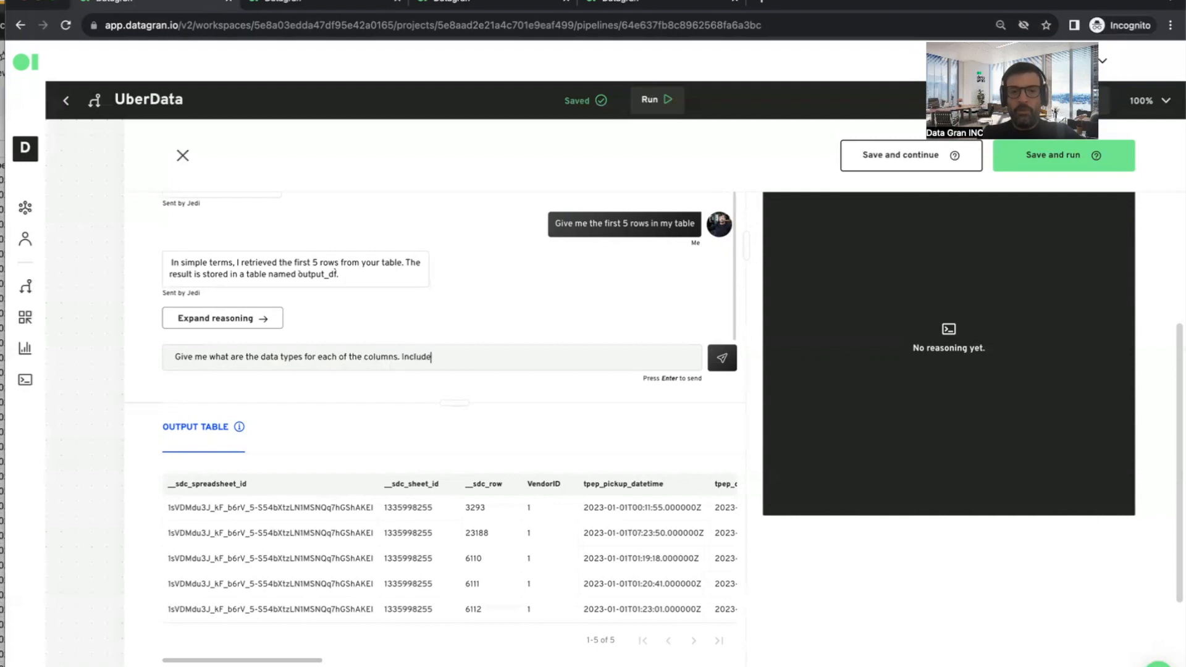
type(" t")
key("BackSpace")
type("a column that has the name")
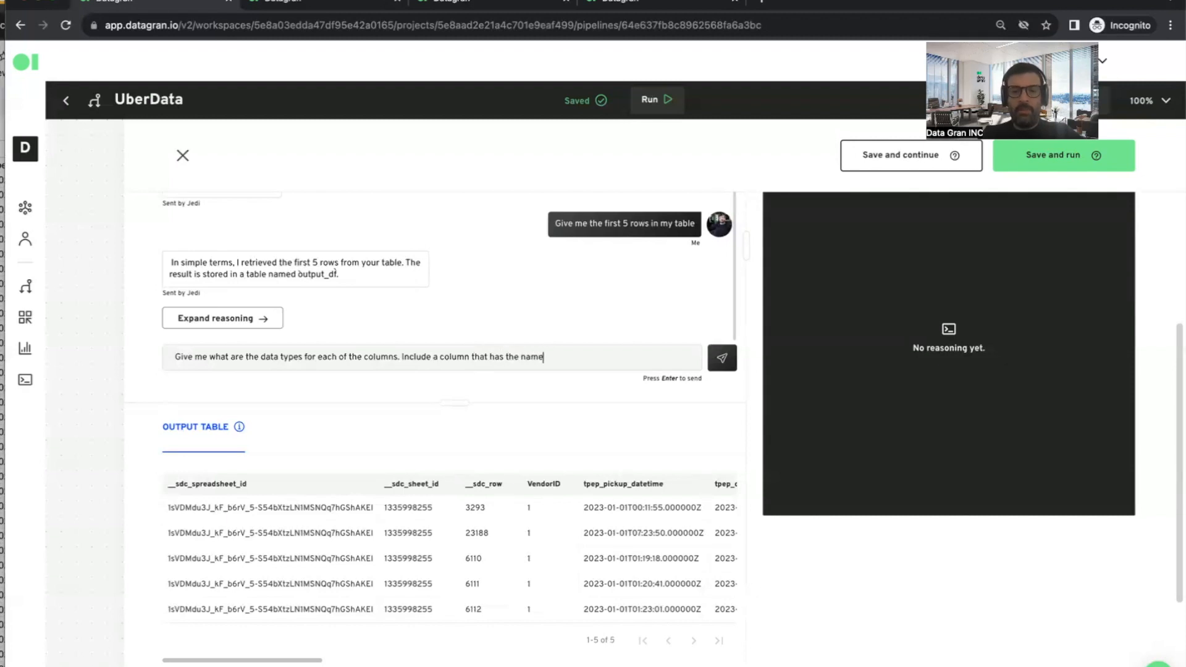
type(" of the column you are referring to.")
key("Return")
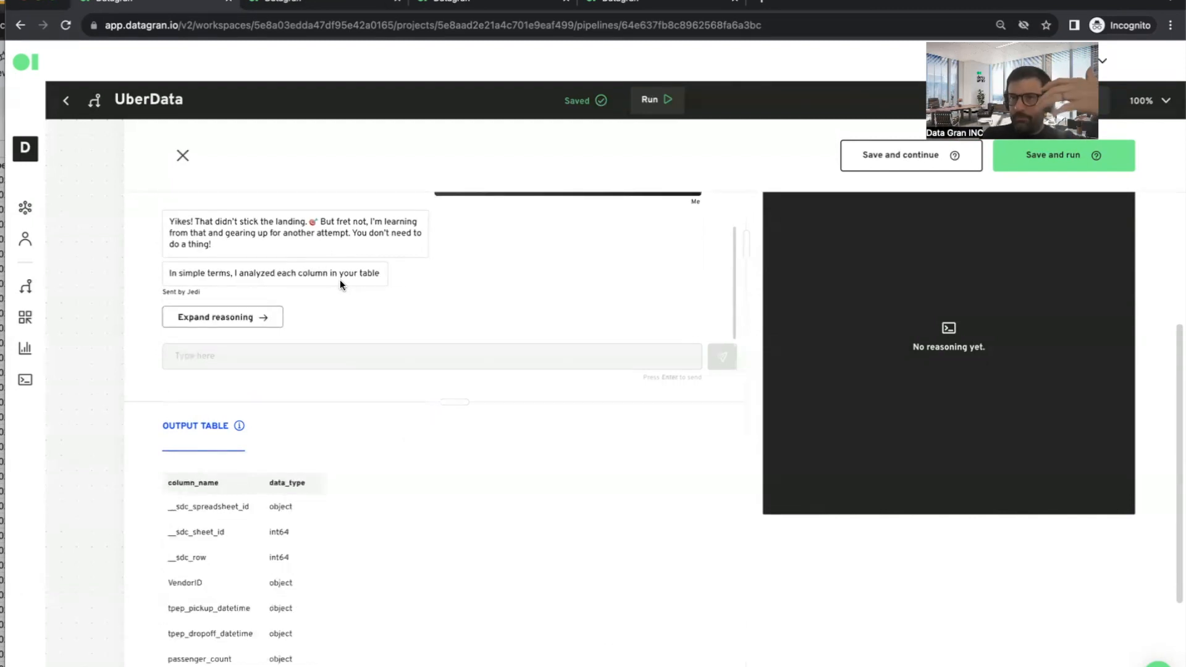
Step: Examine the output table of column names and data types together with Jedi's explanation of how it was made
scroll(366, 522, "down", 2)
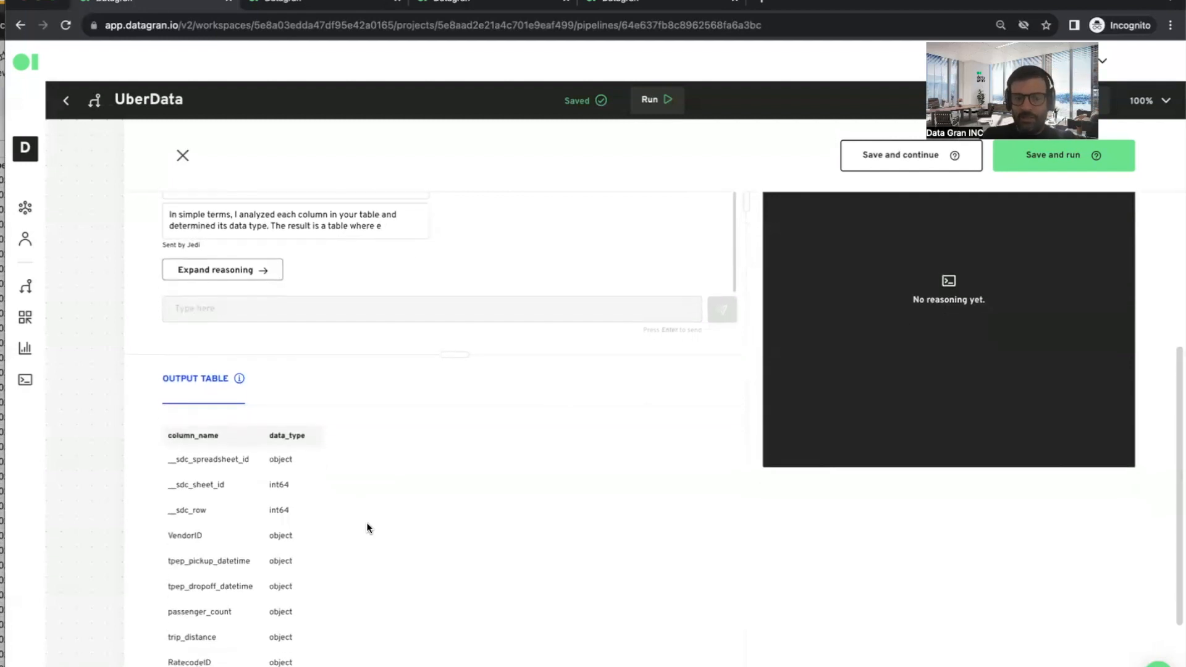
scroll(368, 528, "down", 2)
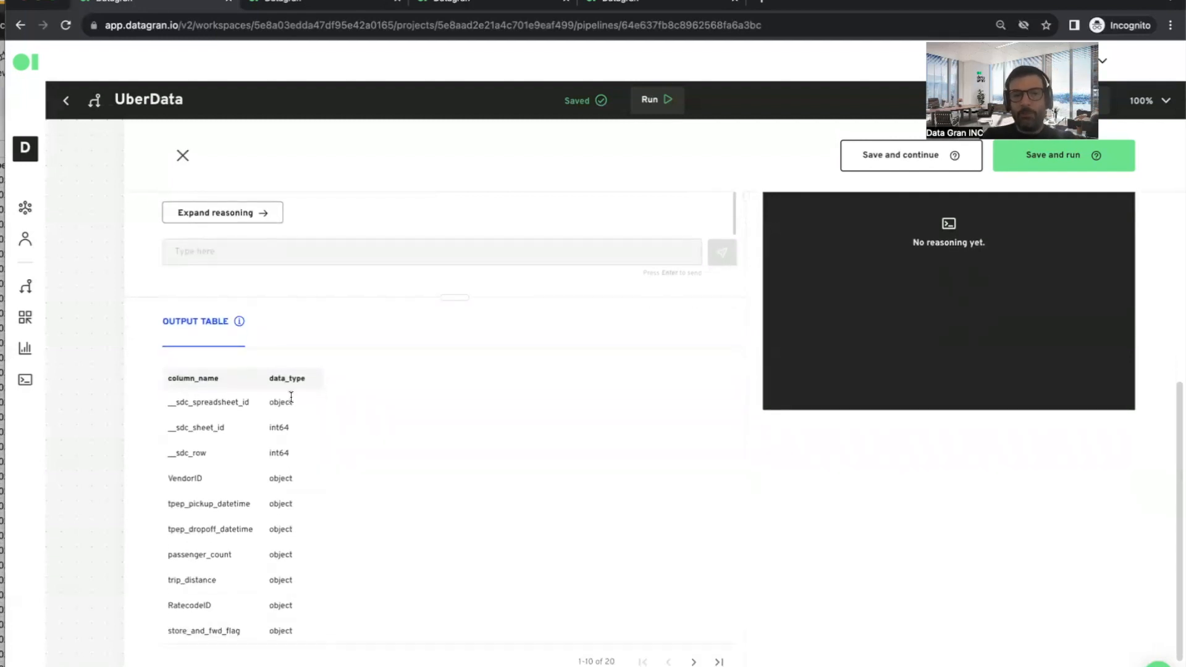
scroll(272, 445, "down", 1)
scroll(268, 530, "down", 2)
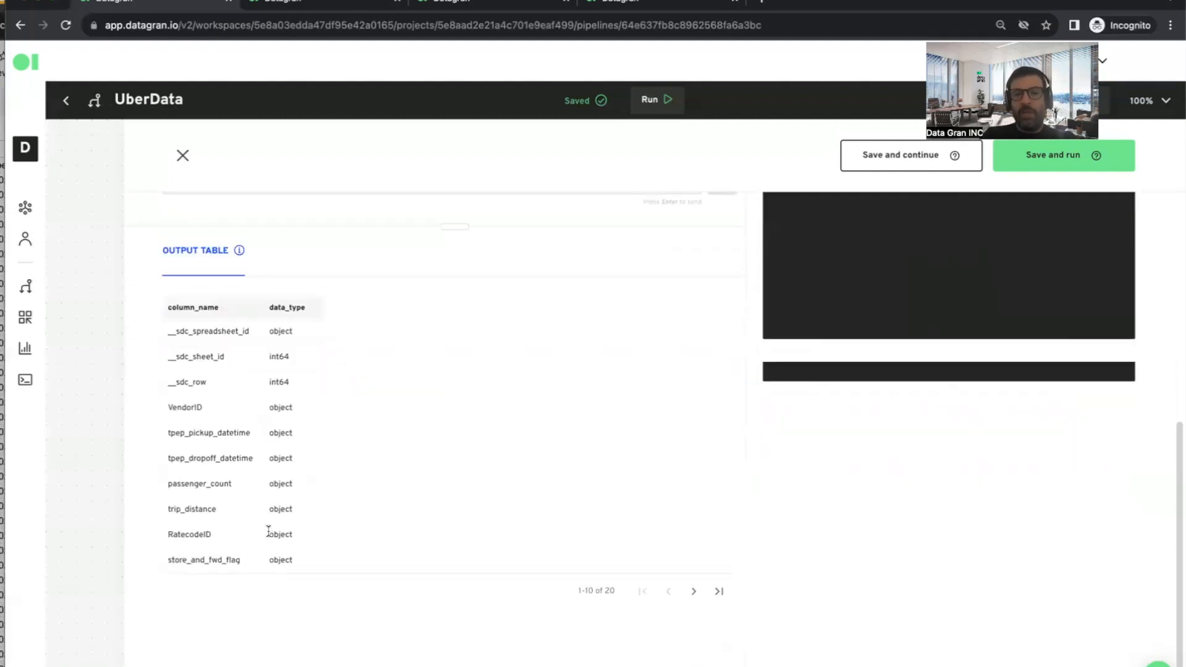
scroll(402, 464, "up", 1)
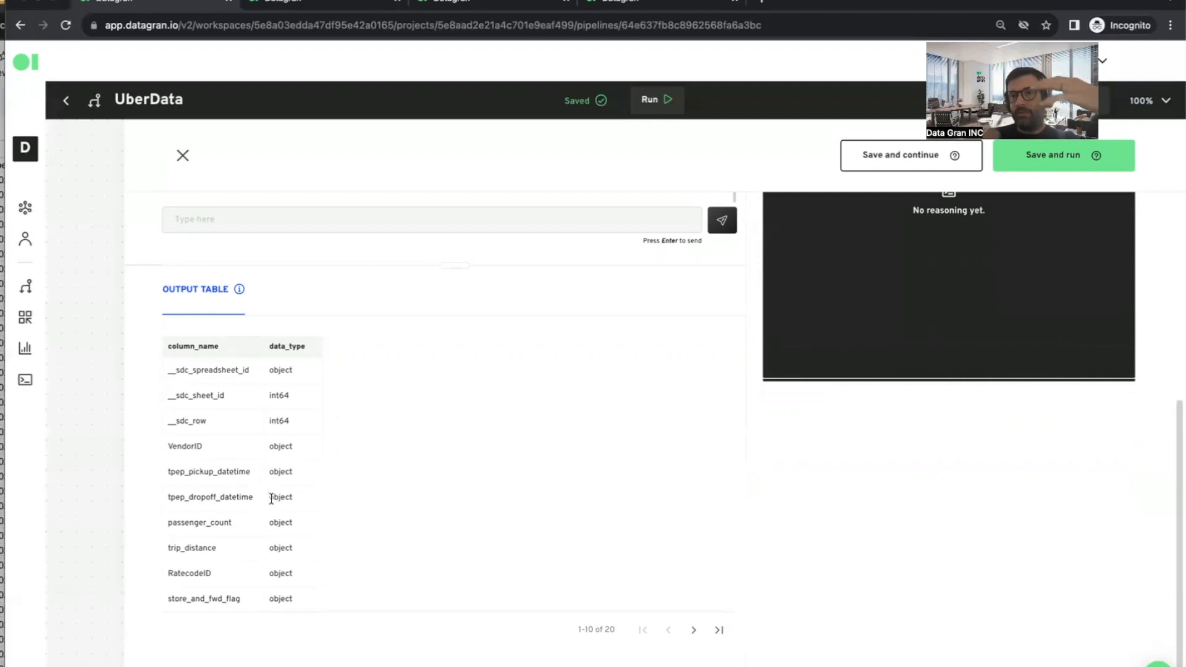
scroll(271, 498, "up", 2)
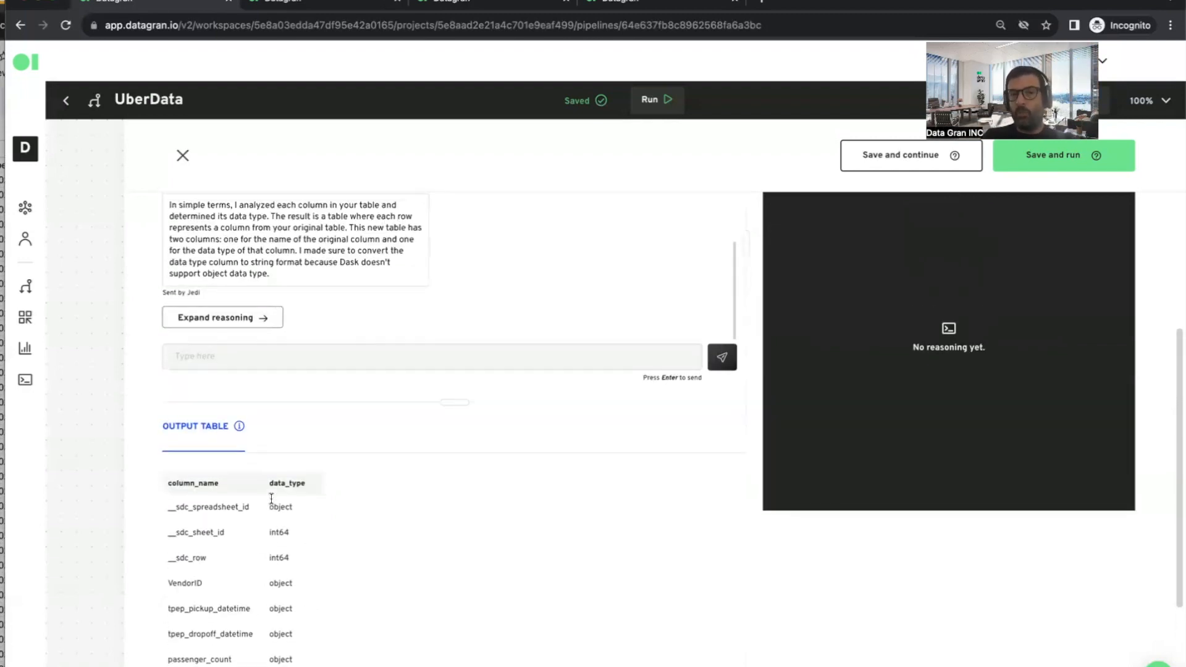
scroll(271, 498, "up", 1)
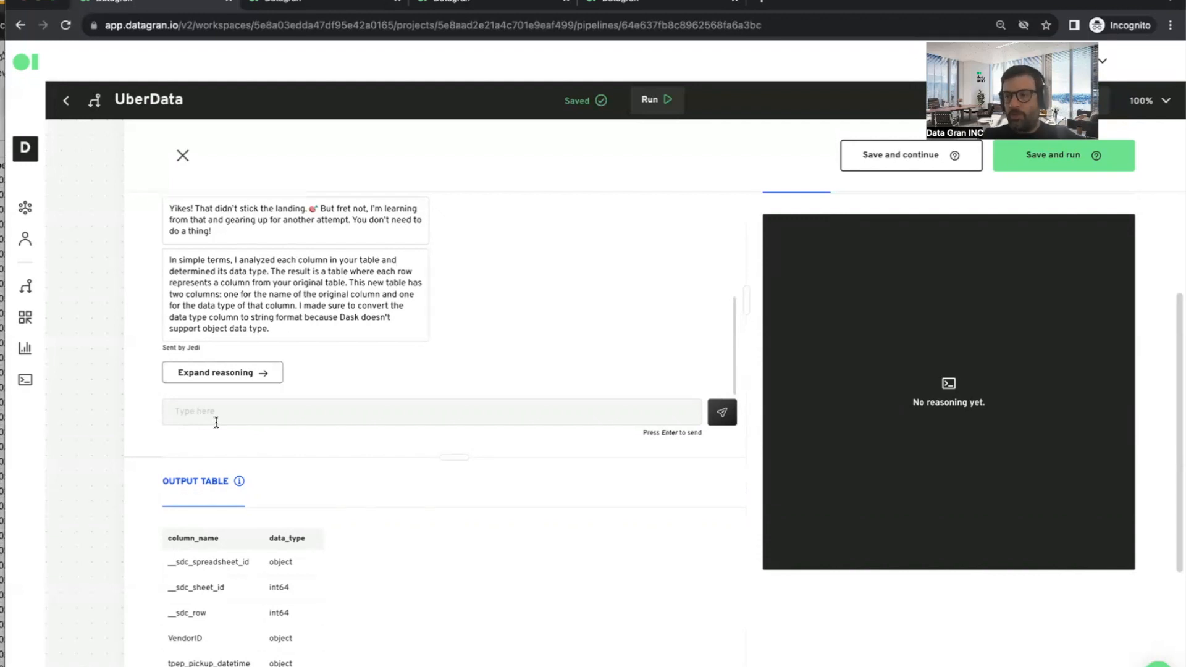
Step: Ask Jedi "Give me the total amount made by each vendor id and the total distance traveled by each vendor based on each trip distance."
type("Gi")
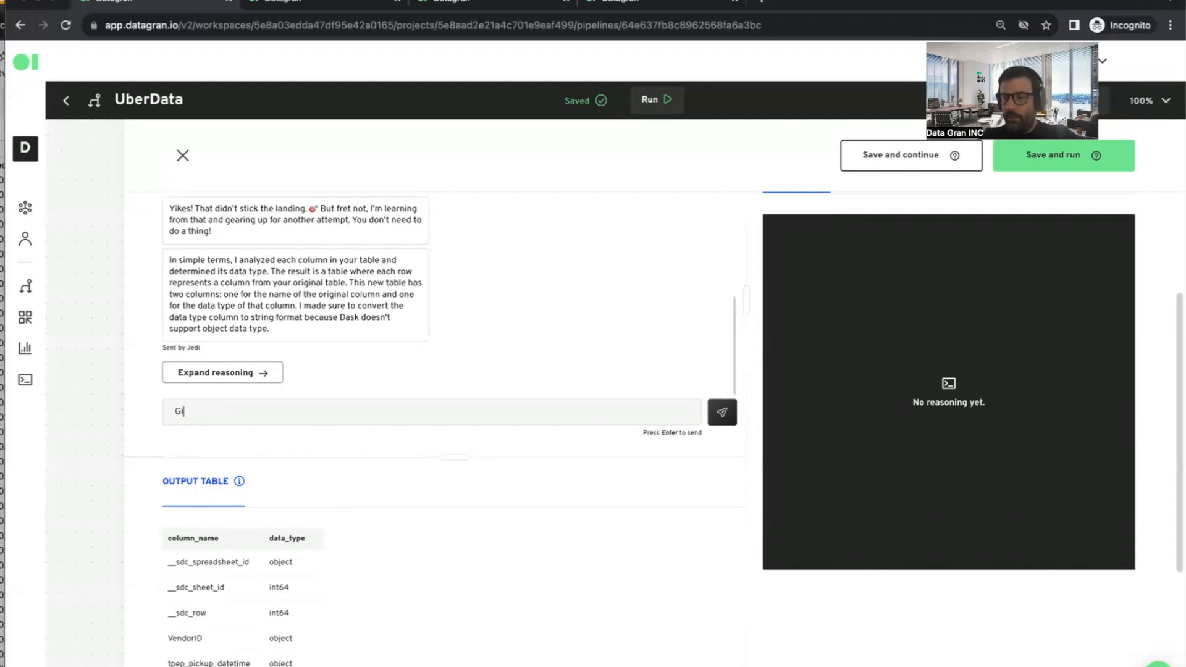
type("ve me the tot")
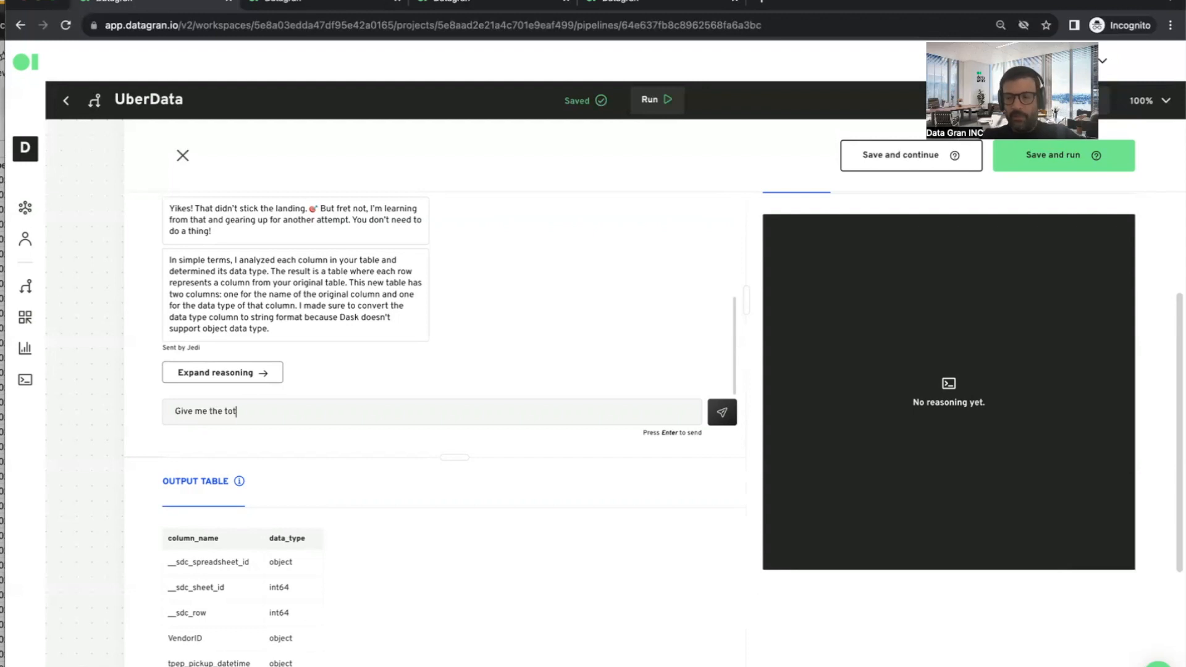
type("al amoun")
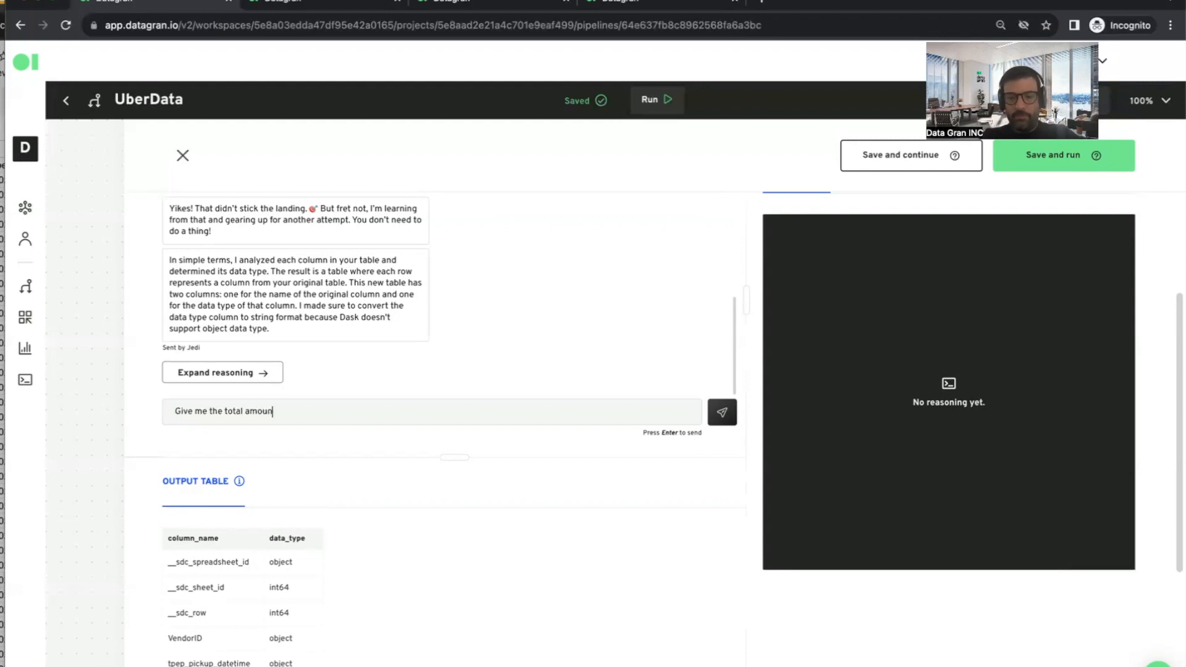
type("t made by each vendor")
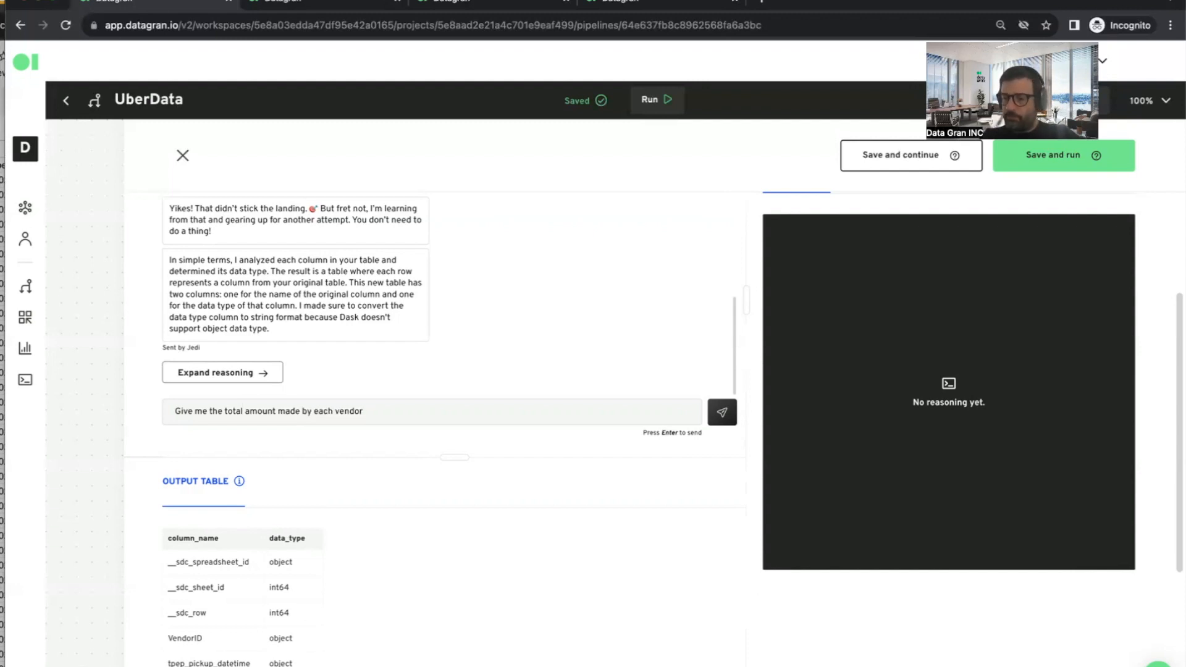
type(" id")
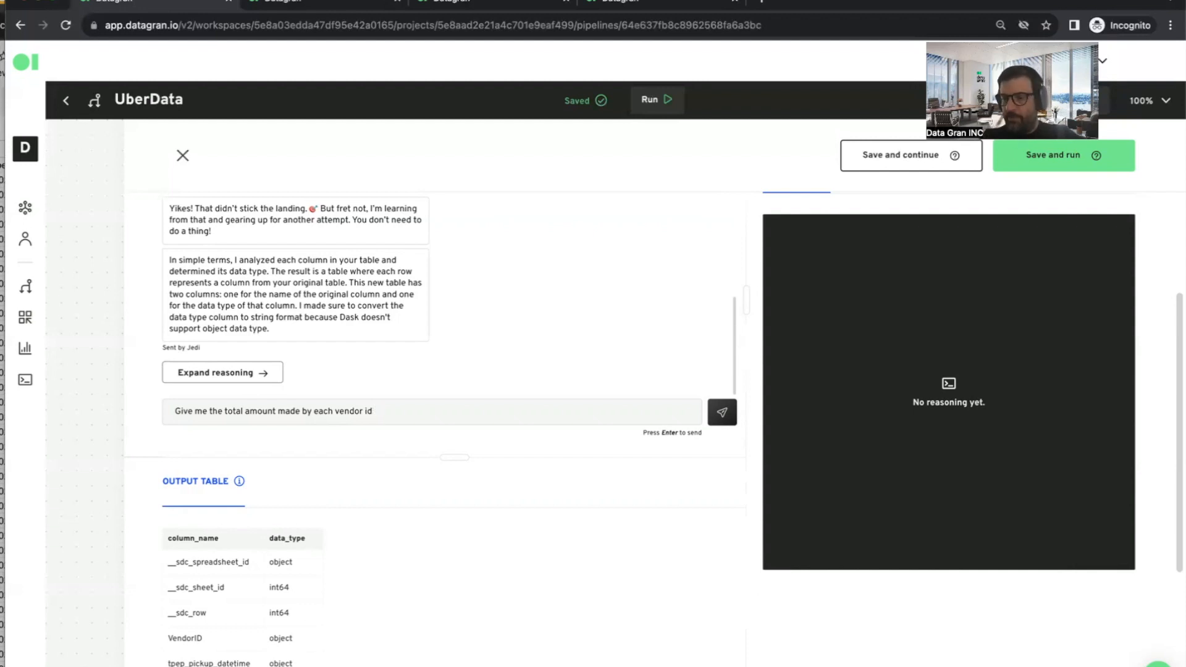
type("and the tot")
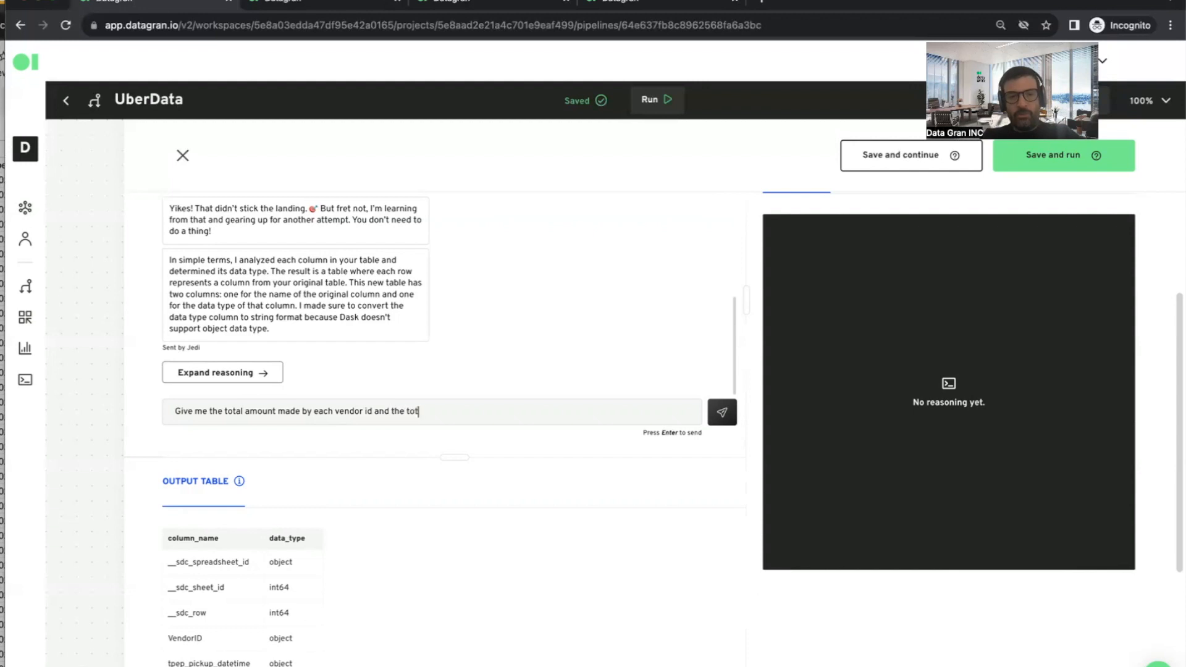
type("al distance ")
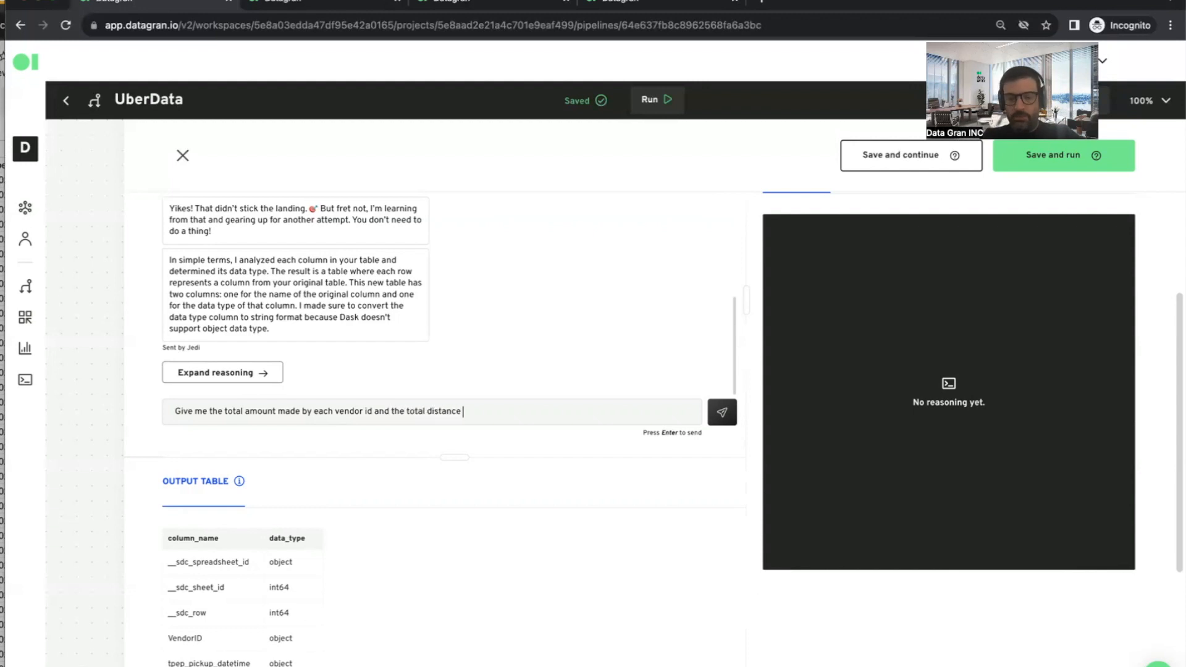
type("traveled b")
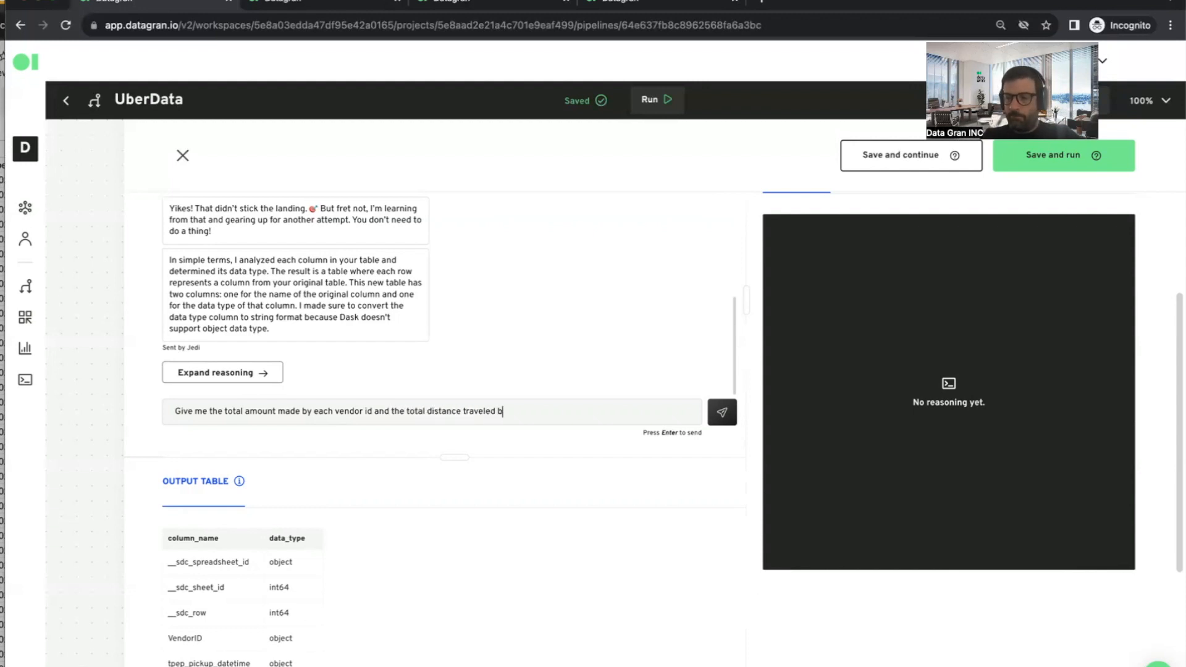
type("y eac")
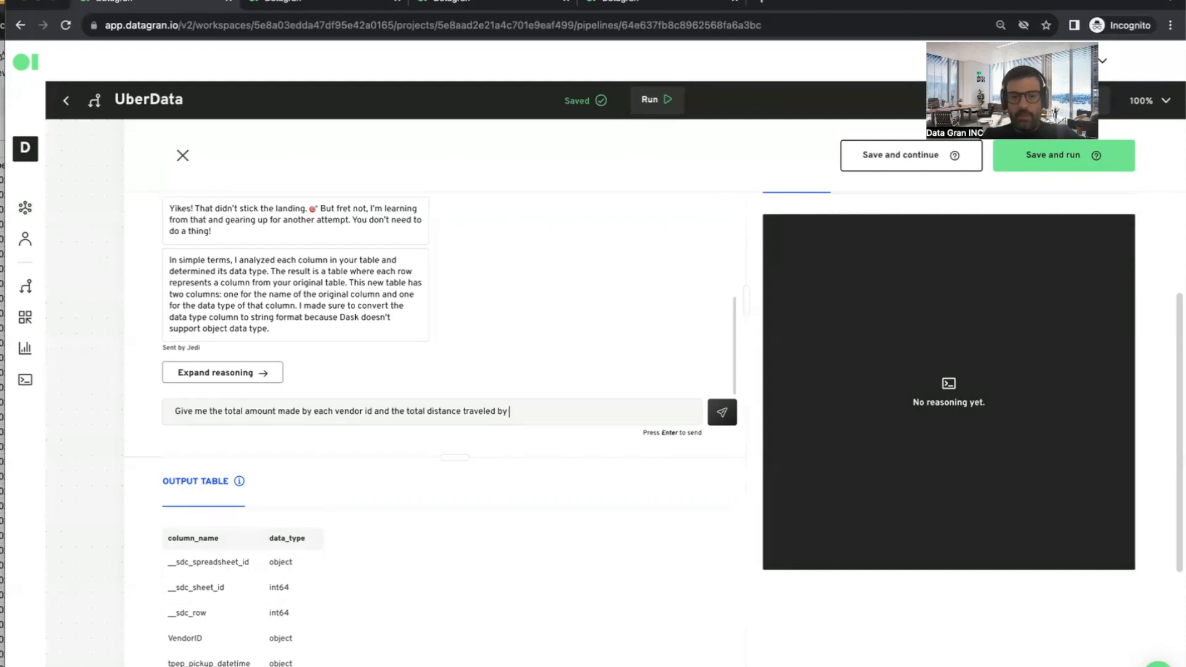
type("h vendor based")
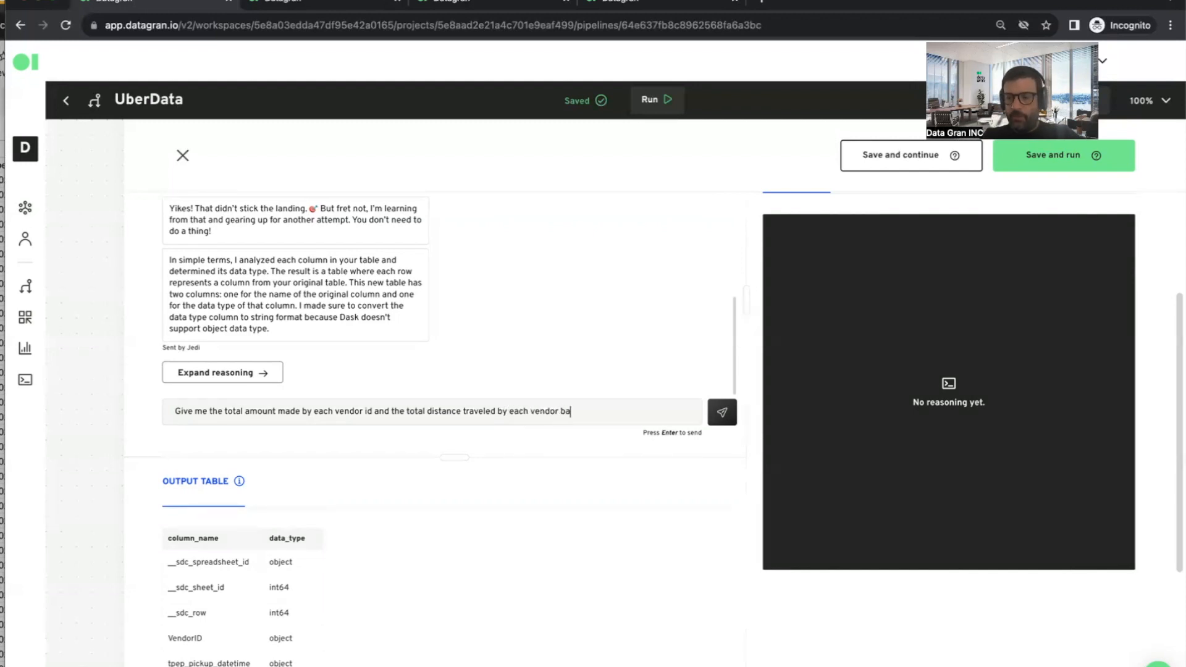
type(" on each trip distance.")
key("Return")
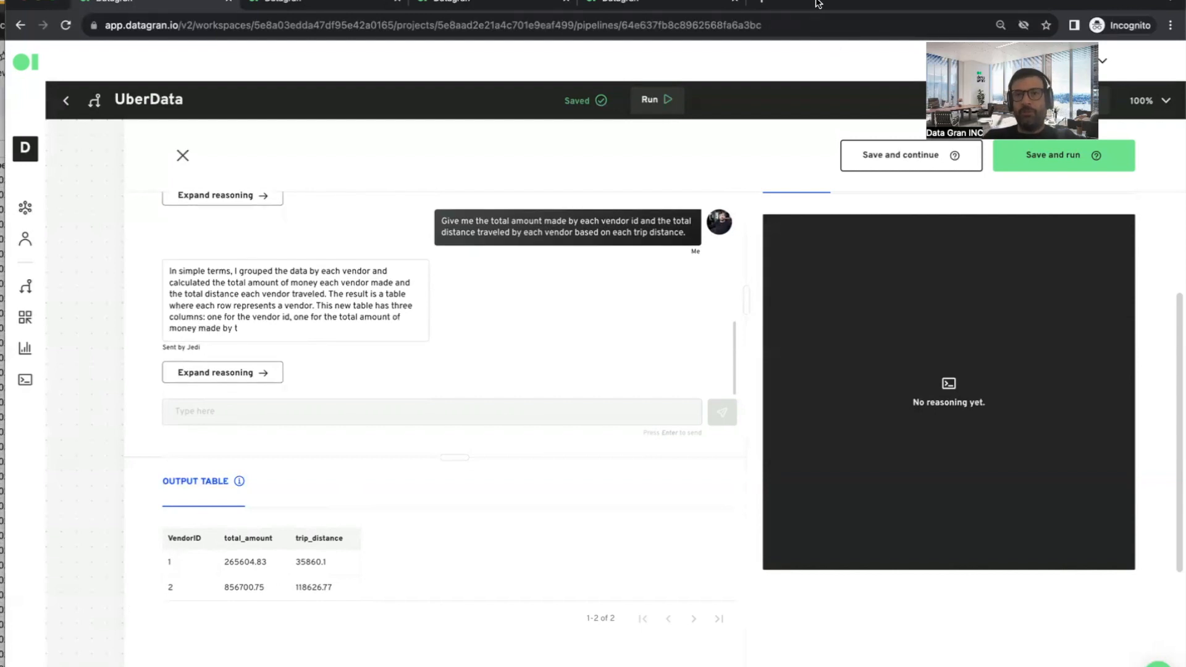
Step: Switch to the uberData spreadsheet, look over its VendorID and trip columns, and return to the Datagran pipeline
left_click(34, 305)
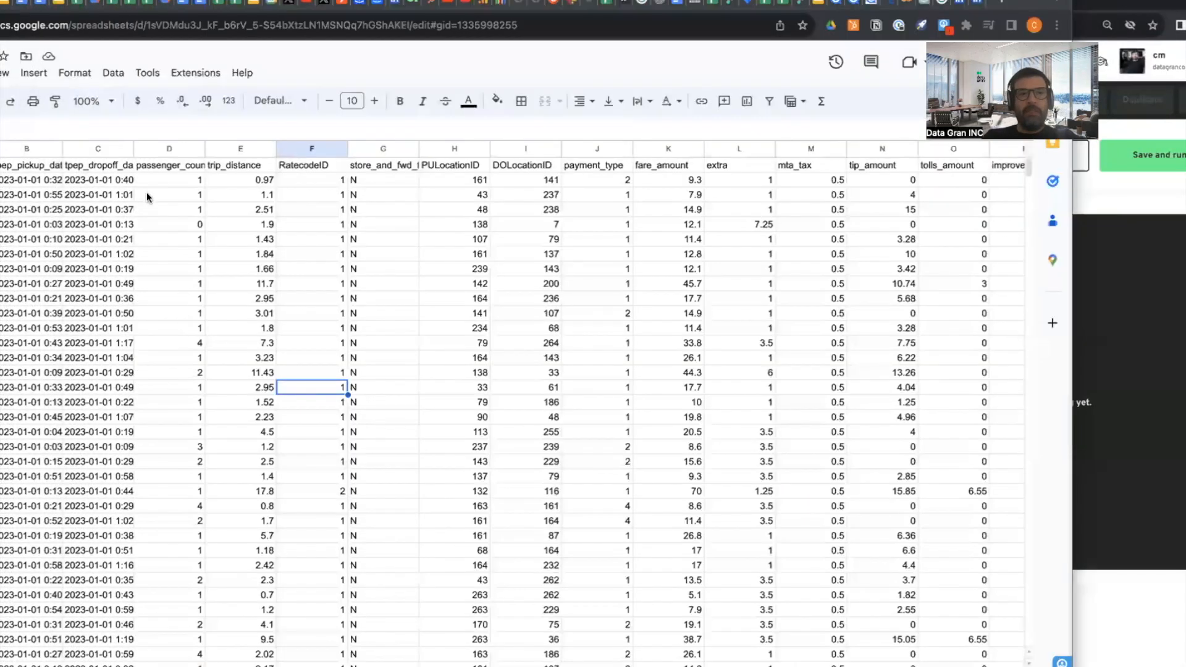
scroll(178, 254, "right", 1)
scroll(178, 254, "left", 1)
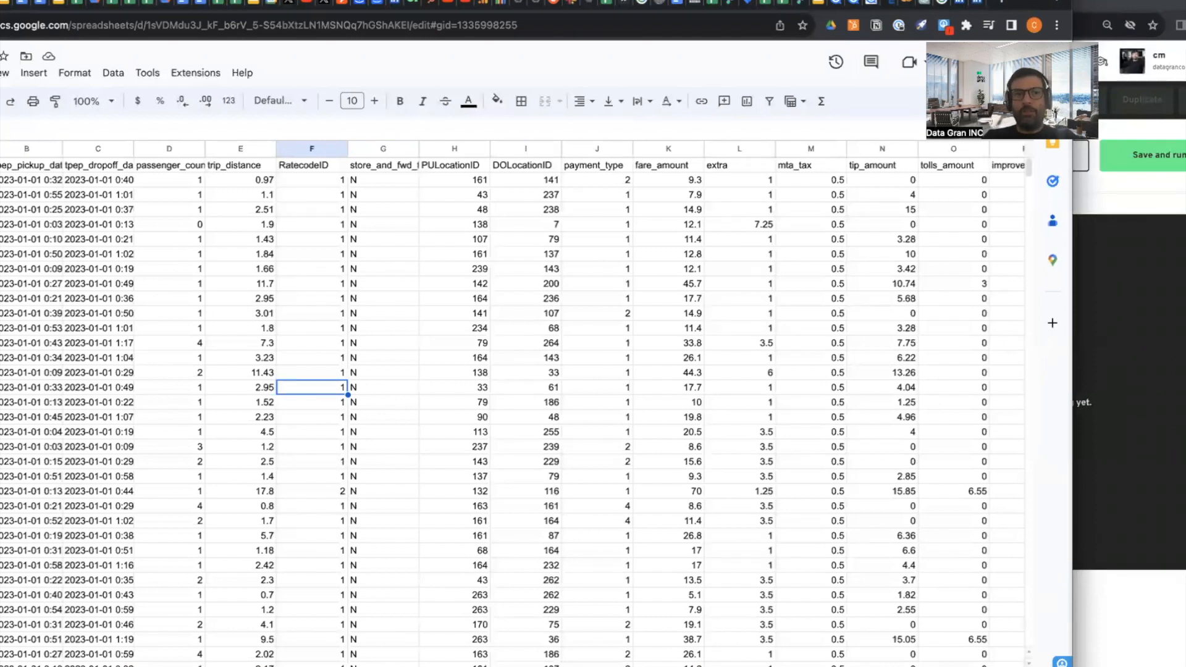
double_click(1040, 2)
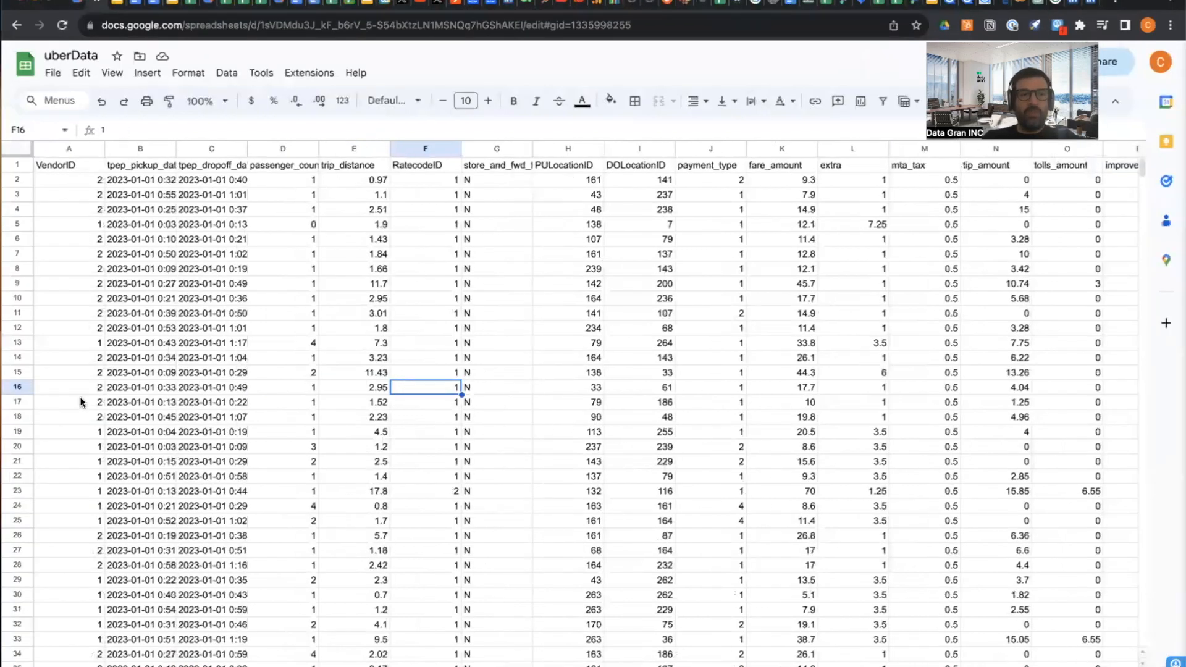
scroll(80, 397, "down", 1)
scroll(80, 396, "up", 1)
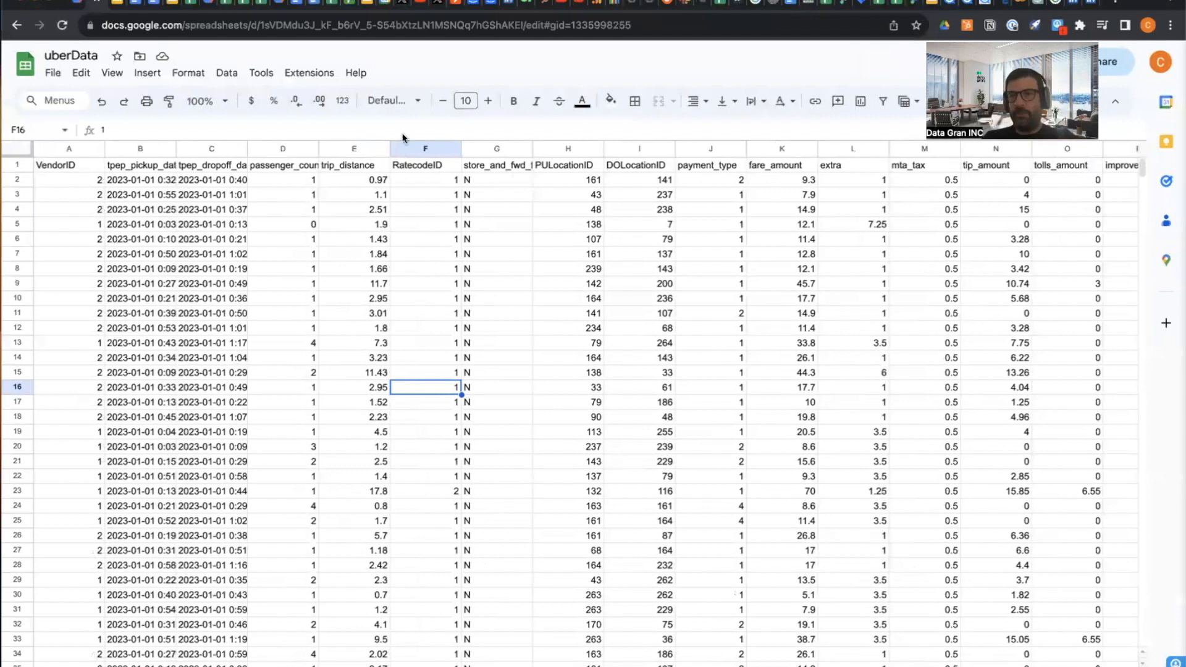
left_click_drag(1138, 3, 1078, 1)
left_click(1162, 3)
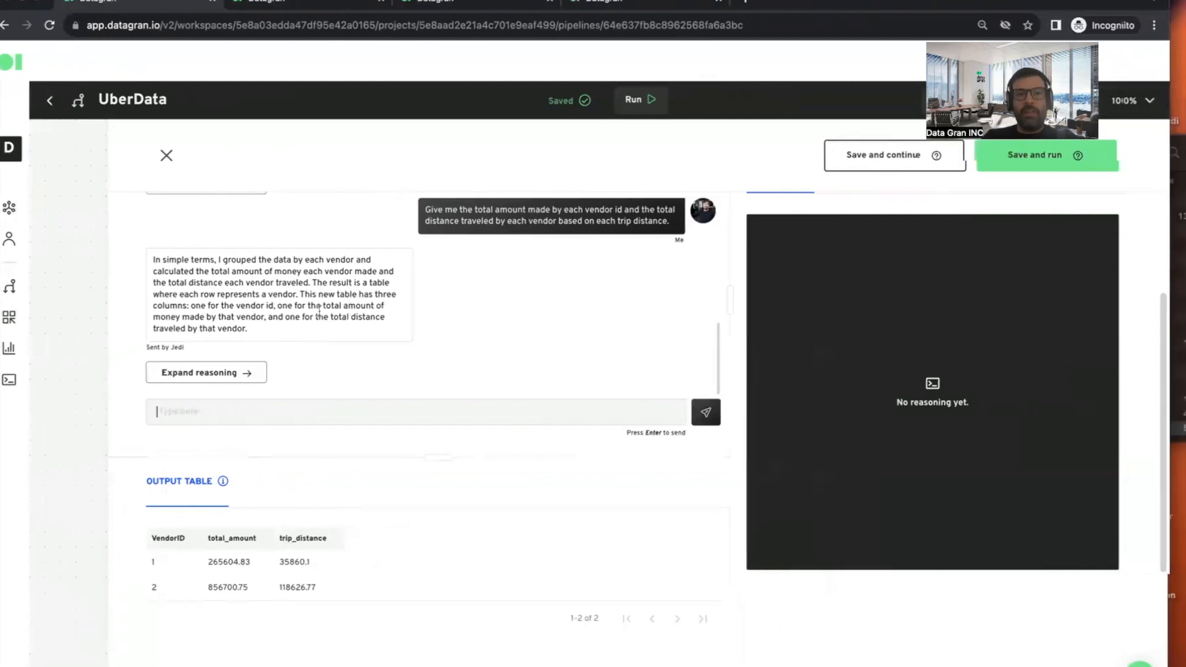
Step: Expand the reasoning for the vendor totals and examine the executed Python code's float conversion and VendorID grouping alongside the output table
left_click(201, 372)
scroll(889, 322, "up", 1)
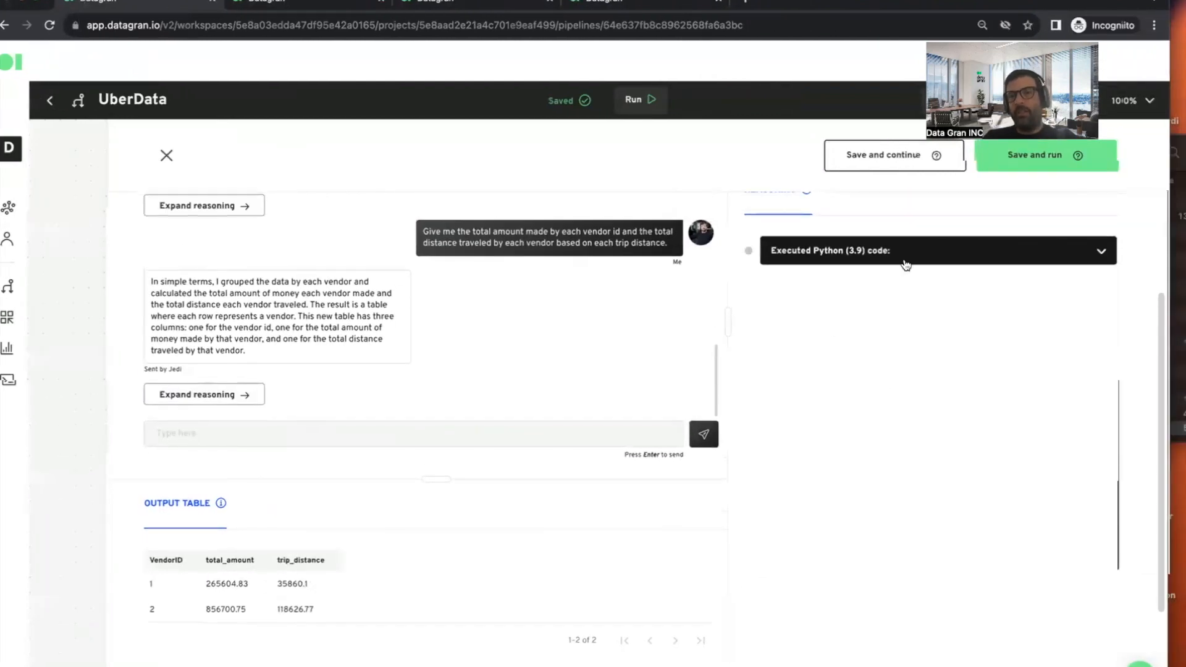
left_click(900, 258)
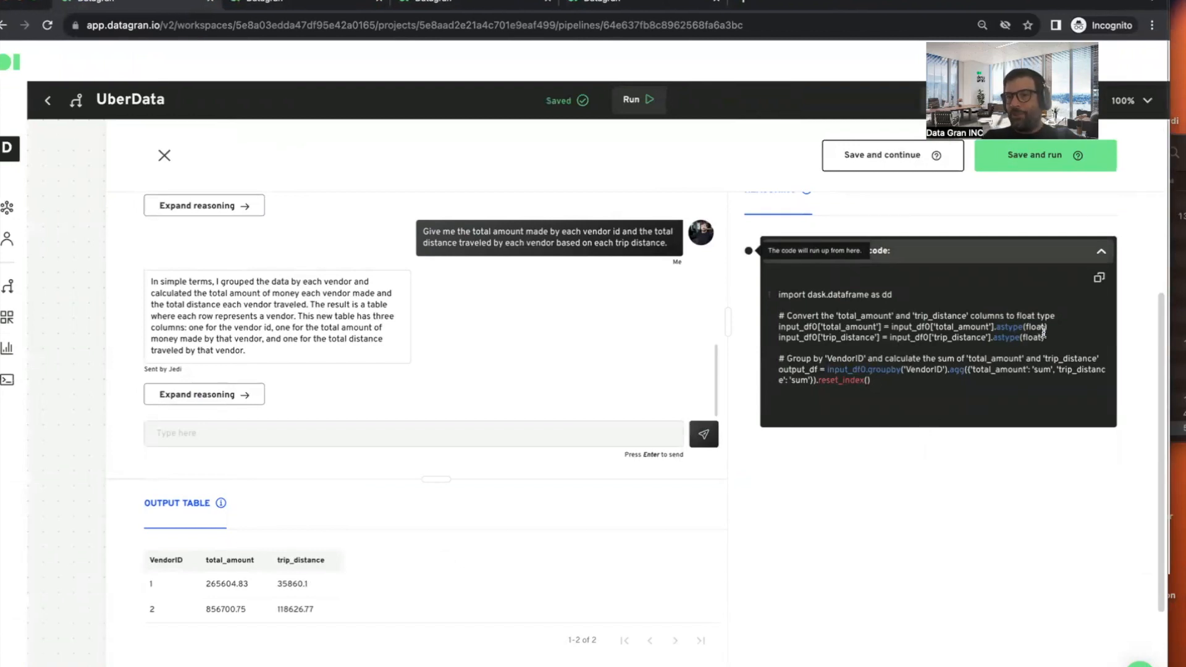
left_click_drag(1050, 340, 950, 326)
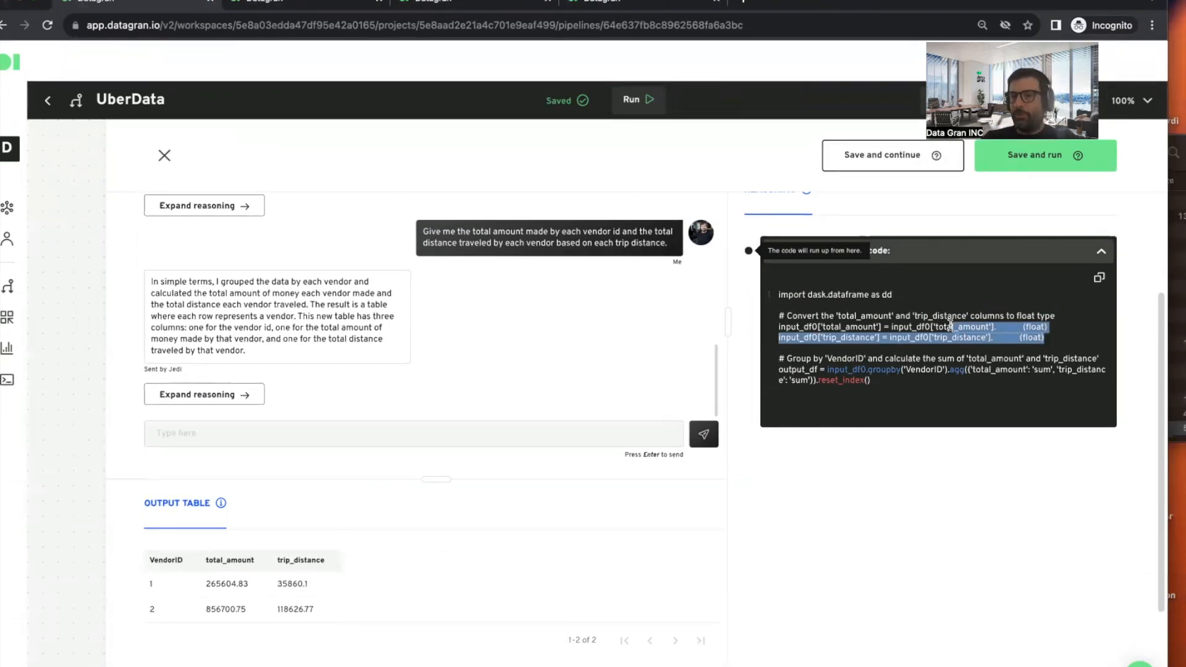
left_click(1052, 338)
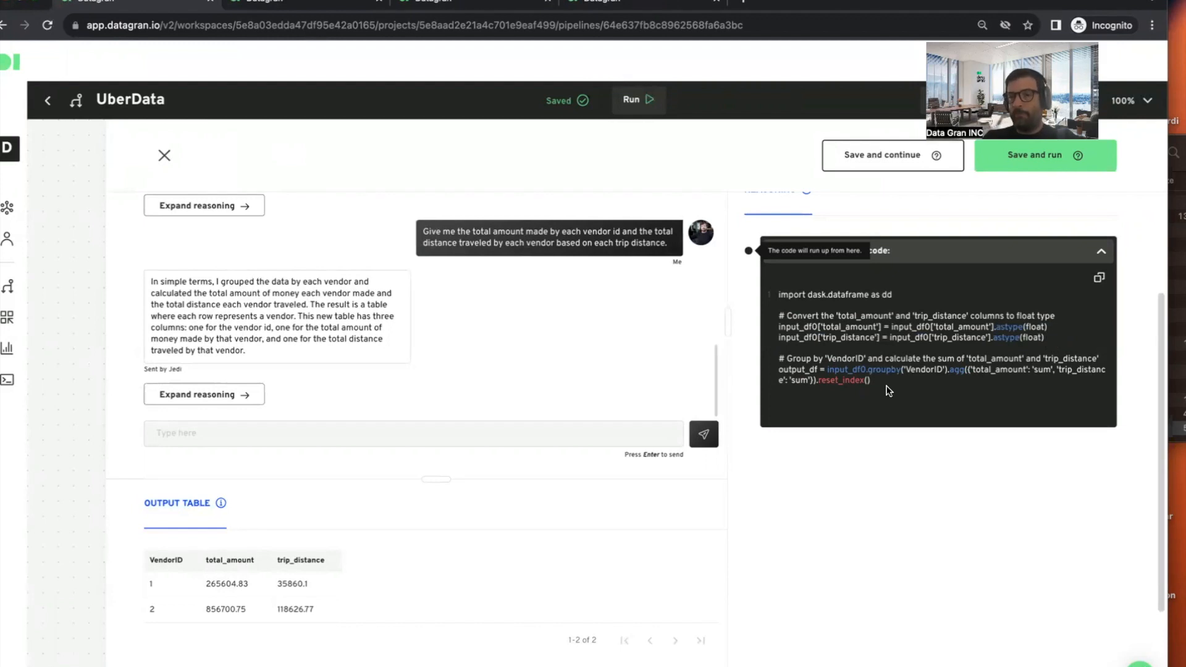
left_click_drag(880, 364, 943, 369)
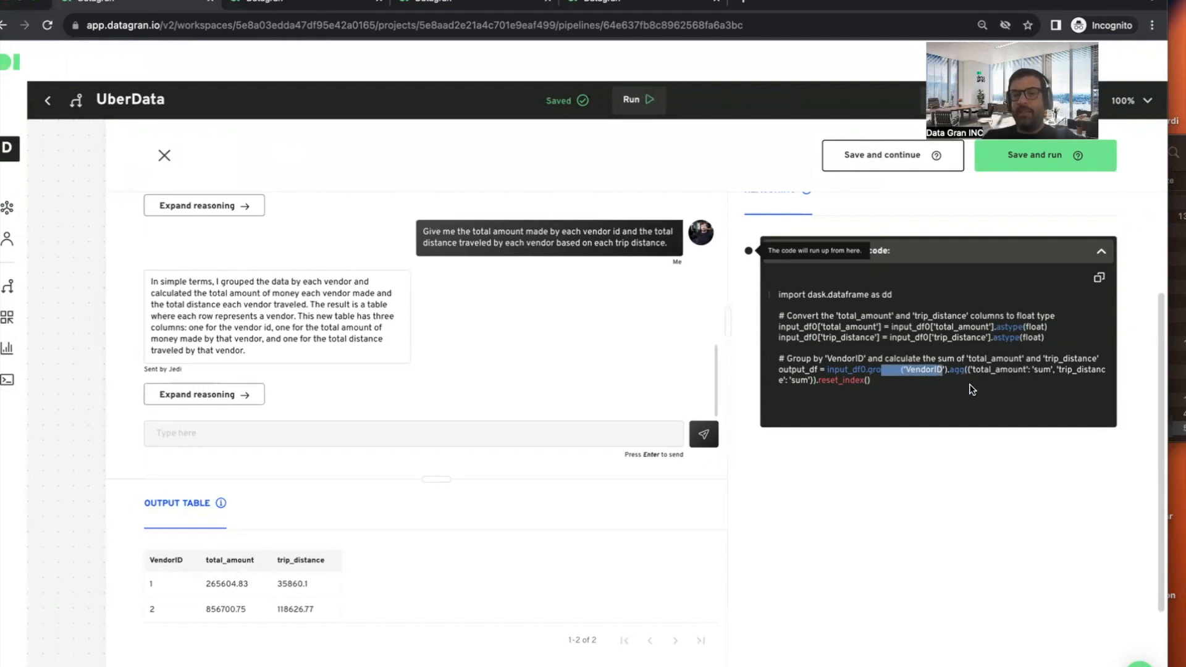
scroll(304, 498, "down", 1)
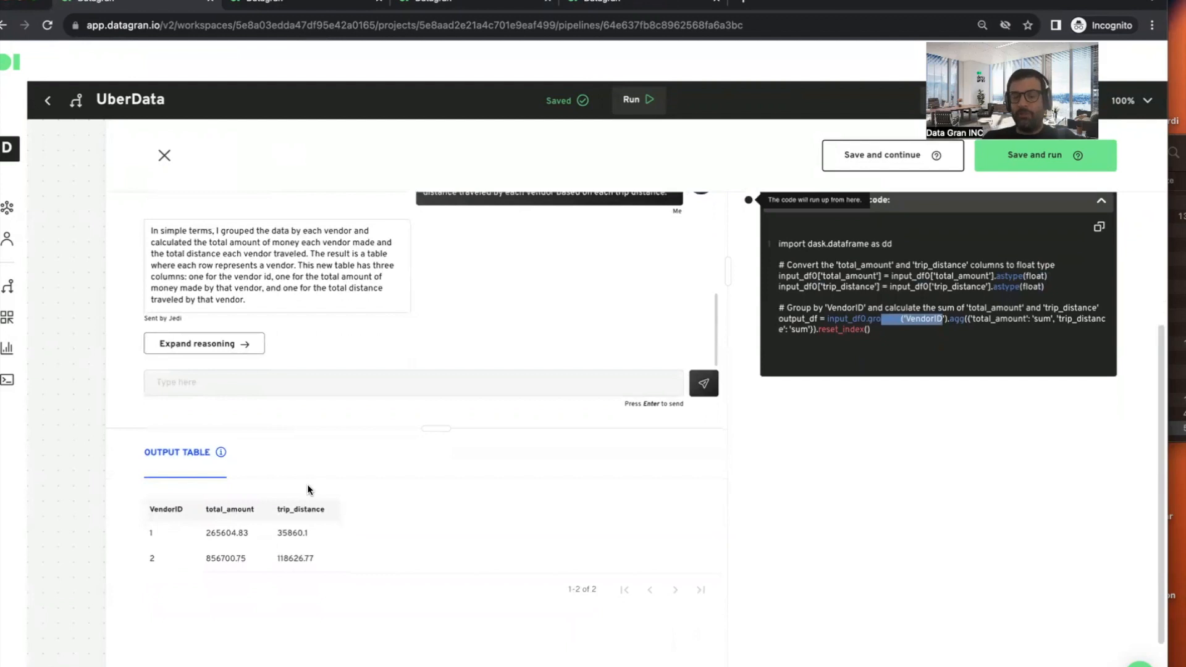
scroll(308, 486, "up", 3)
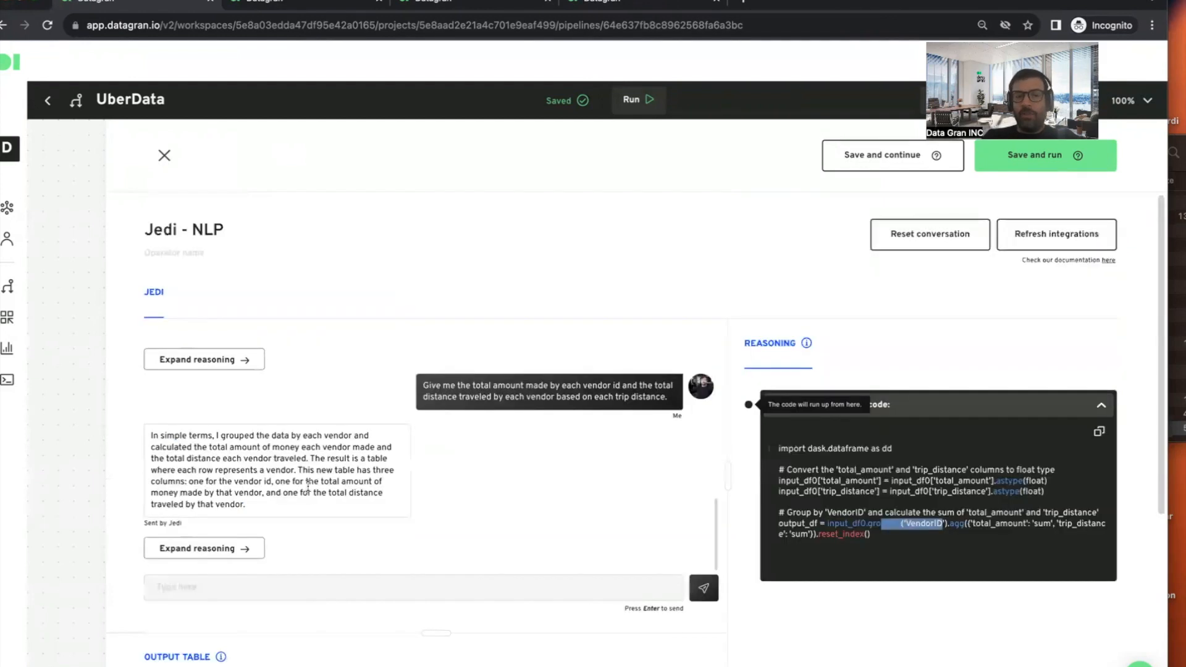
scroll(309, 485, "down", 3)
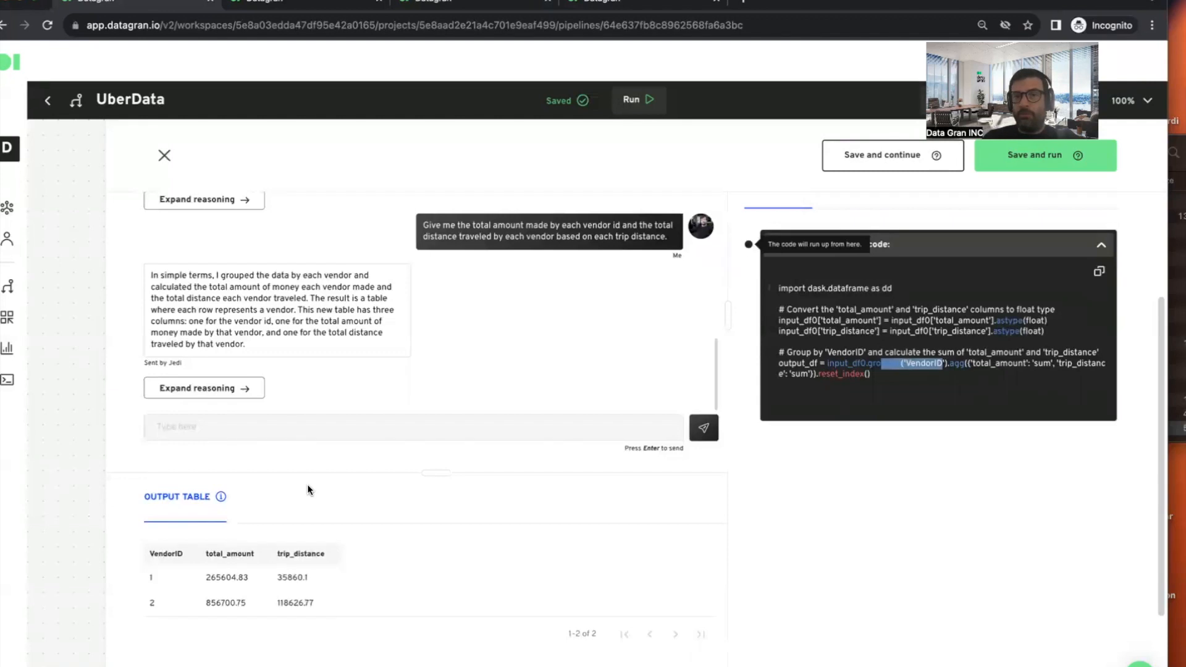
Step: Save and run the Jedi - NLP operator, and add an SQL operator connected to its output
left_click(994, 165)
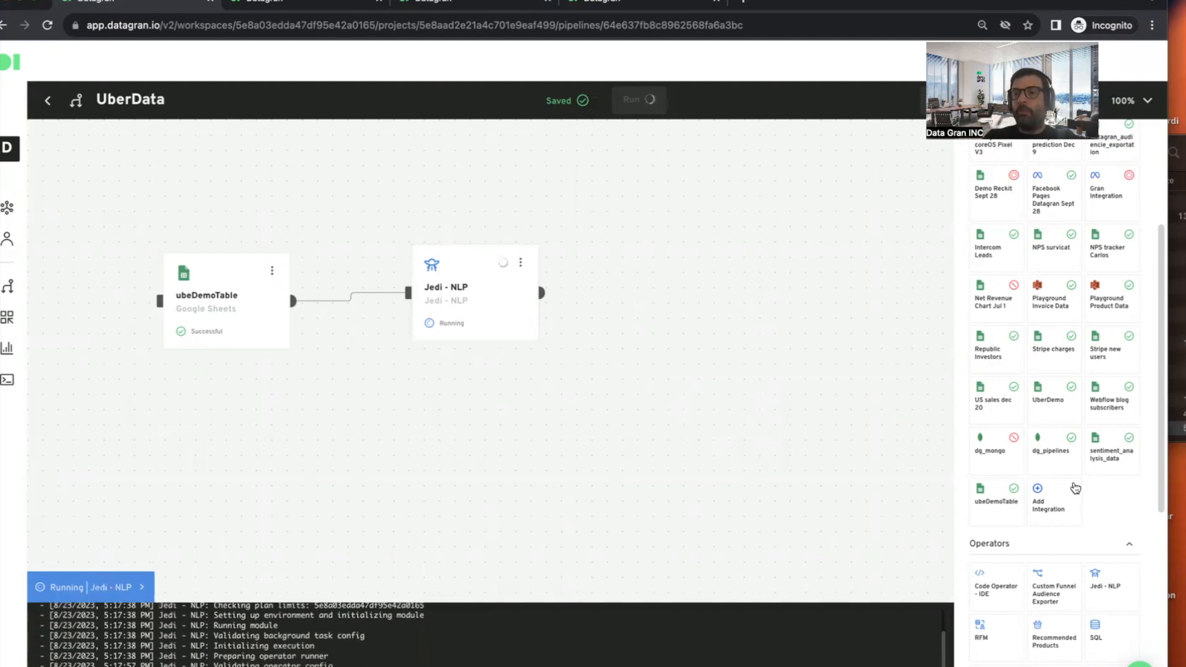
scroll(1075, 488, "down", 2)
scroll(1074, 488, "down", 4)
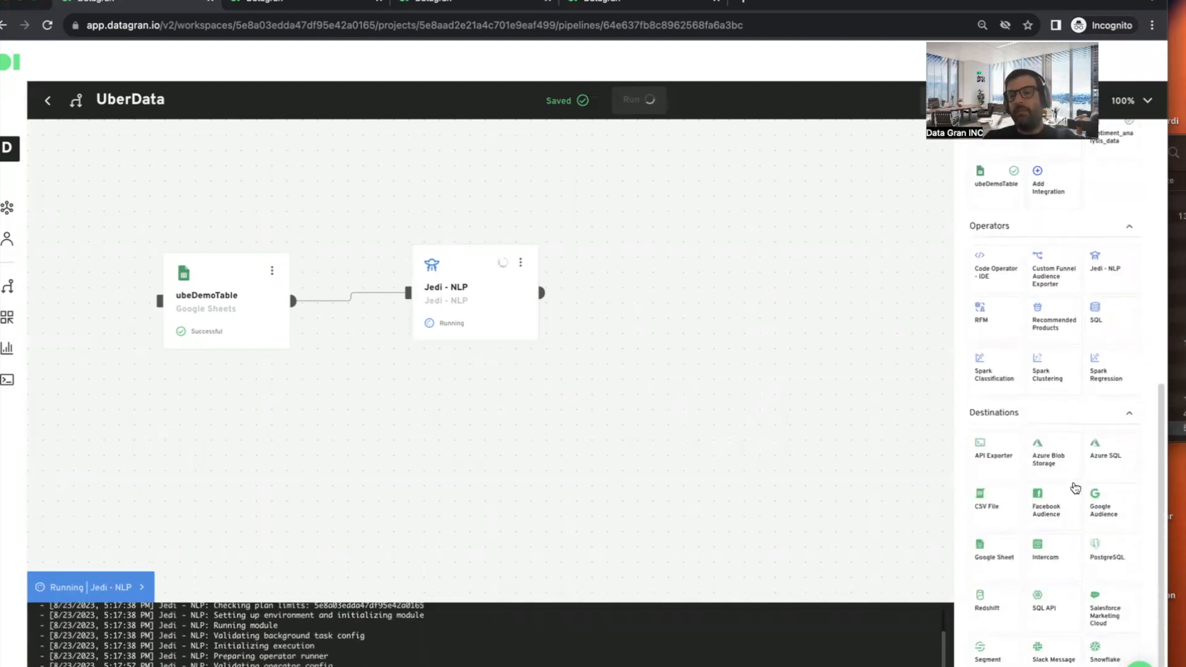
scroll(1075, 488, "down", 1)
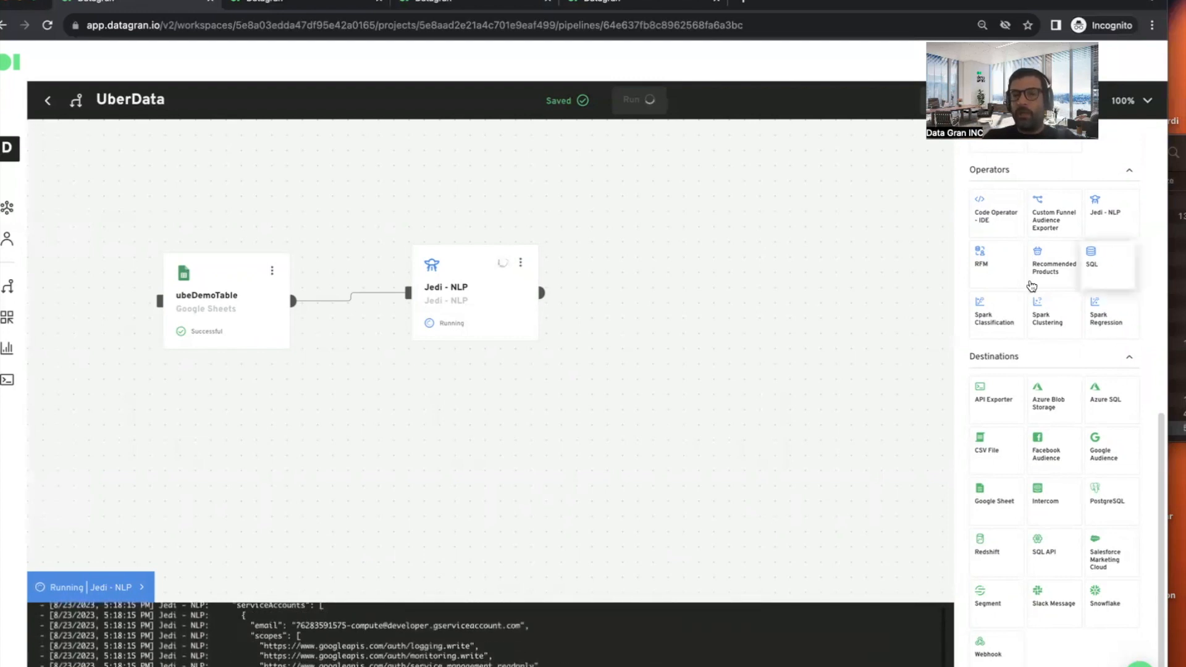
left_click_drag(1106, 265, 660, 311)
left_click_drag(715, 351, 674, 309)
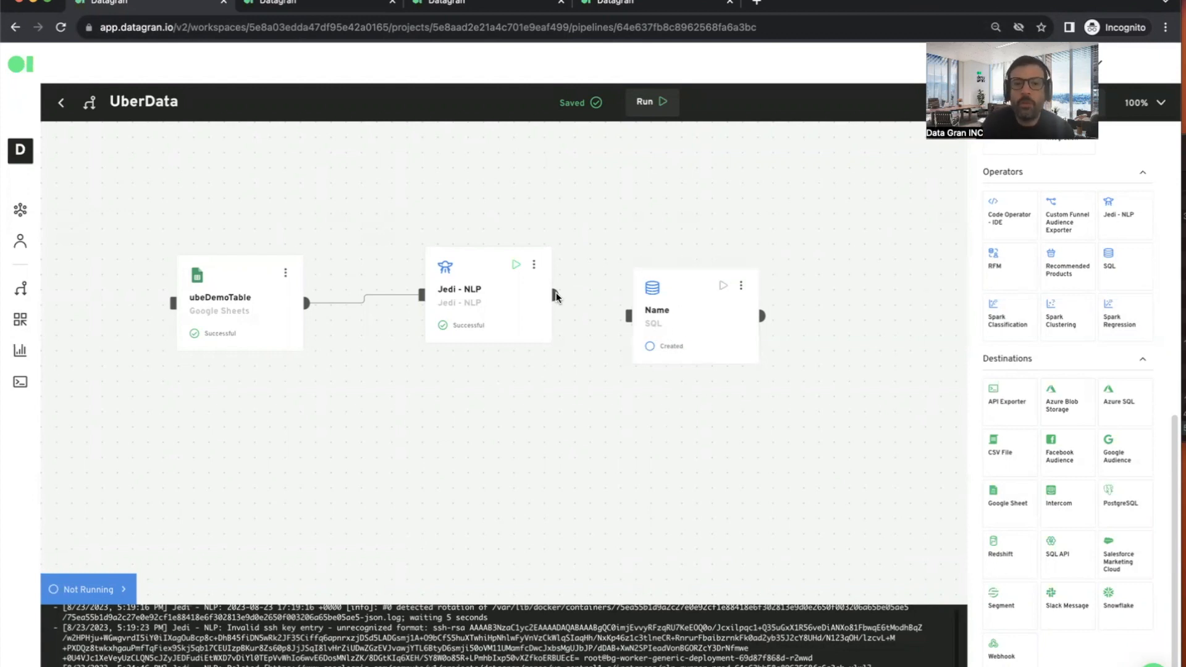
left_click_drag(554, 295, 629, 315)
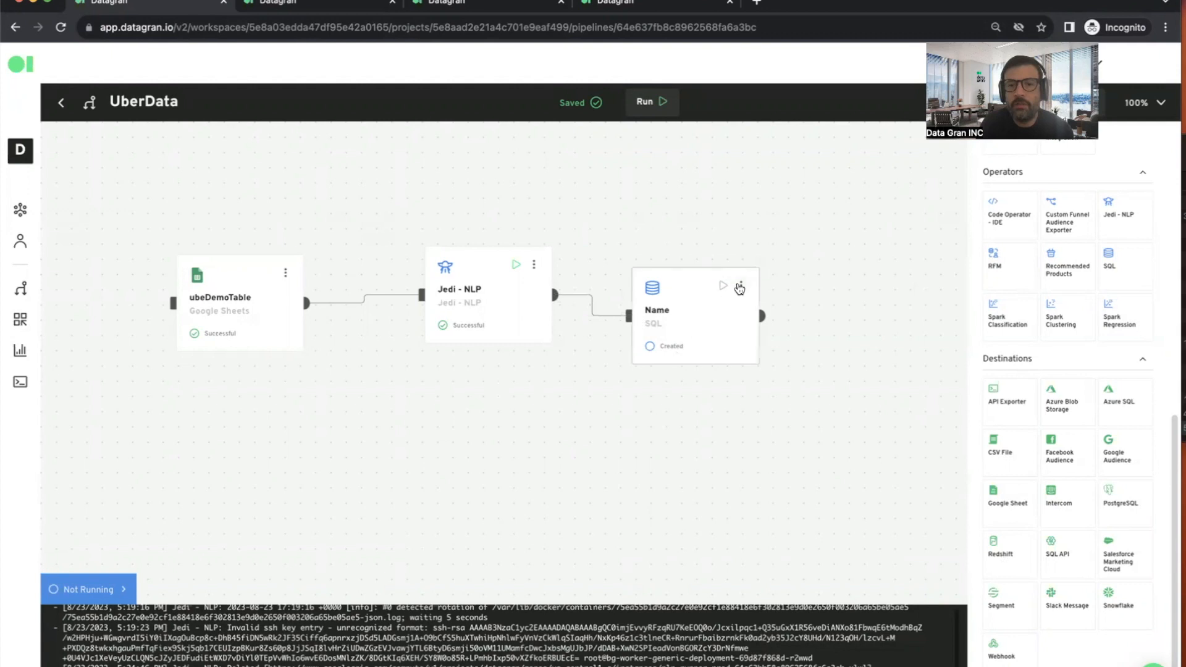
Step: Edit the SQL operator's query to select all rows of the Jedi output without the LIMIT 20 clause, and run the query
left_click(742, 286)
left_click(746, 307)
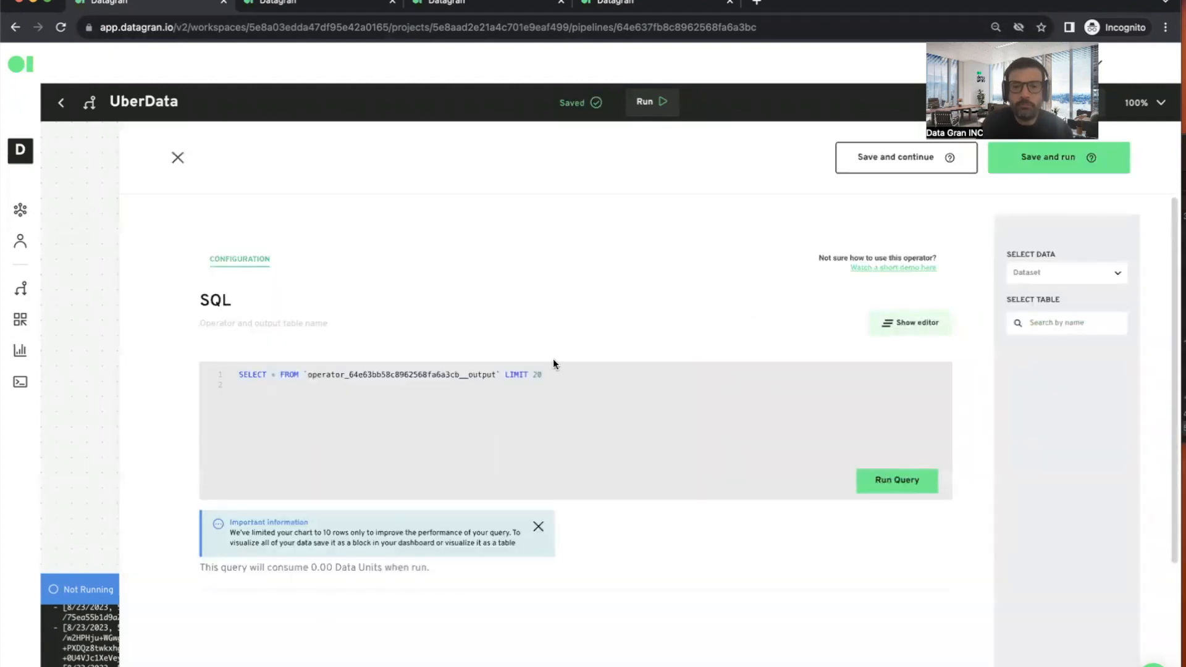
left_click(554, 373)
key("BackSpace")
key("BackSpace")
key("BackSpace")
key("BackSpace")
key("BackSpace")
key("BackSpace")
key("BackSpace")
key("BackSpace")
key("BackSpace")
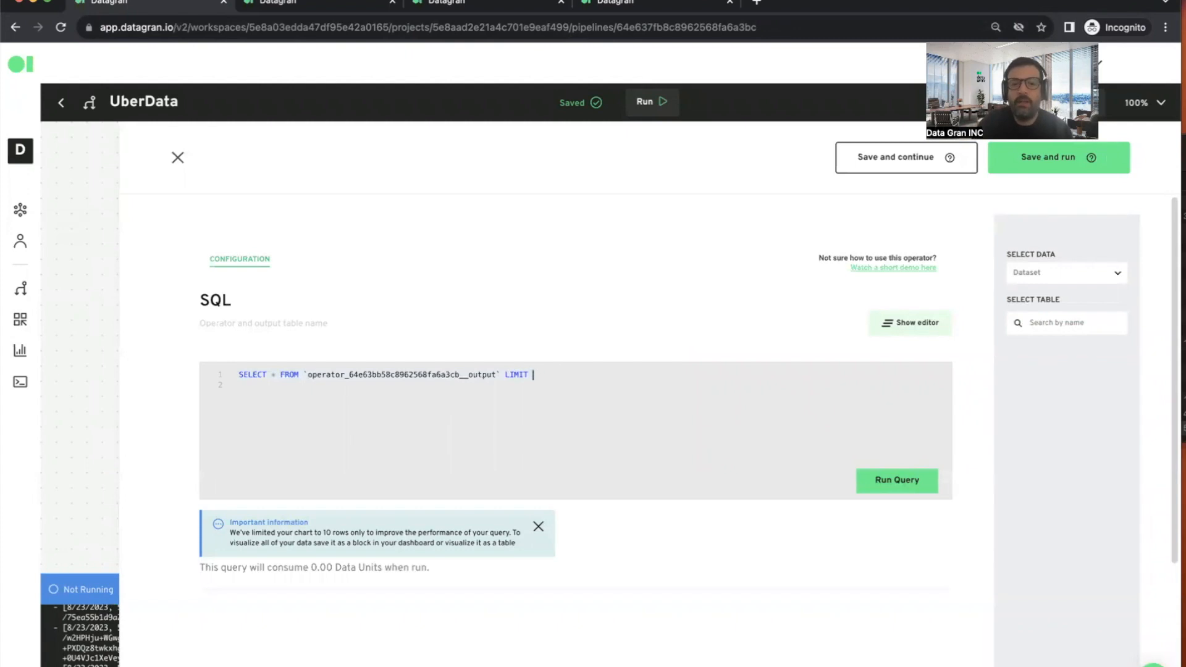
left_click(899, 480)
scroll(664, 267, "down", 2)
scroll(665, 270, "down", 1)
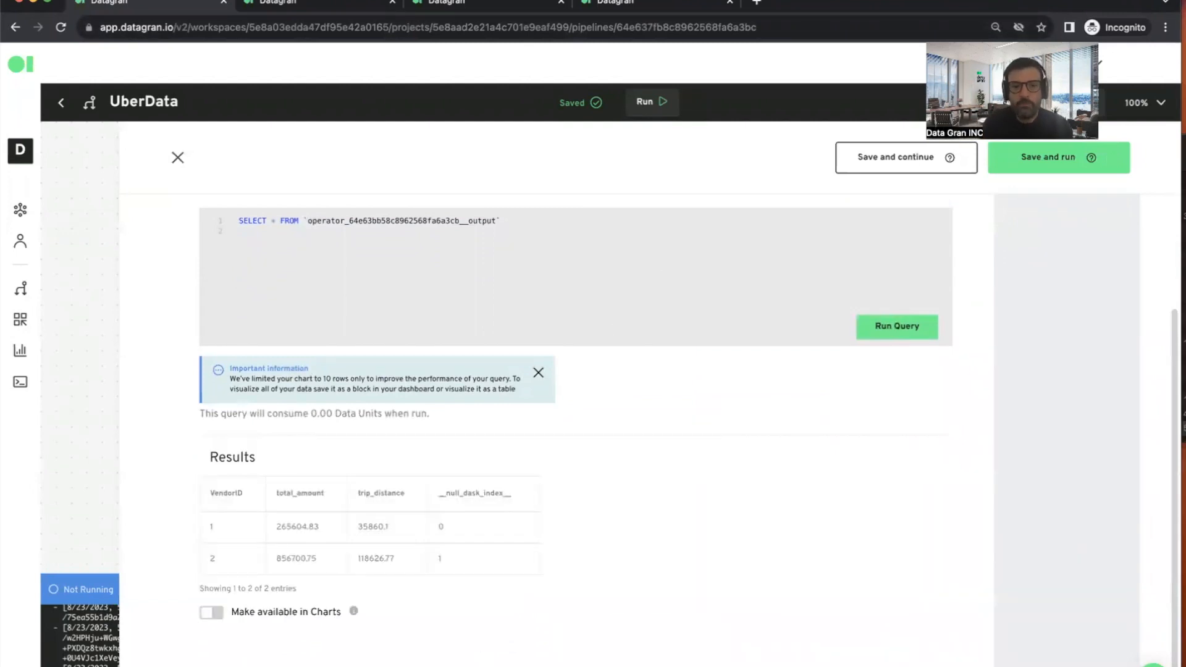
Step: Make the query results available in Charts, and save and run the SQL operator
left_click(213, 613)
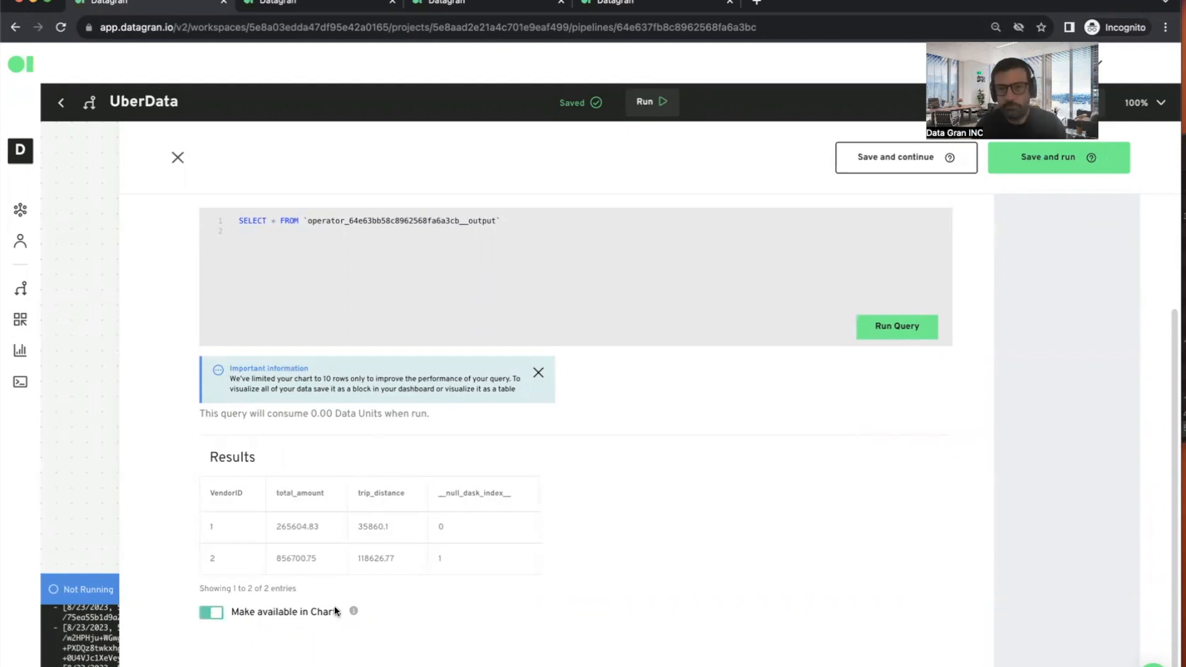
left_click(1044, 162)
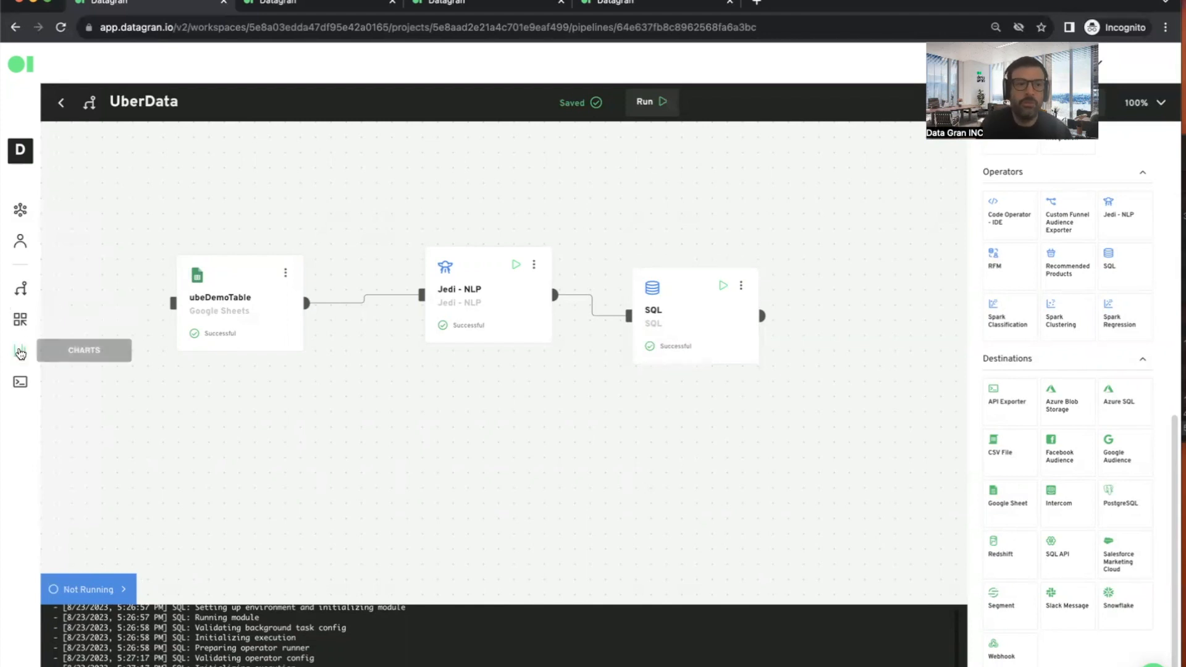
Step: Create a new chart in Charts and remove the default pixel_raw_logs table name from its SQL query
left_click(20, 351)
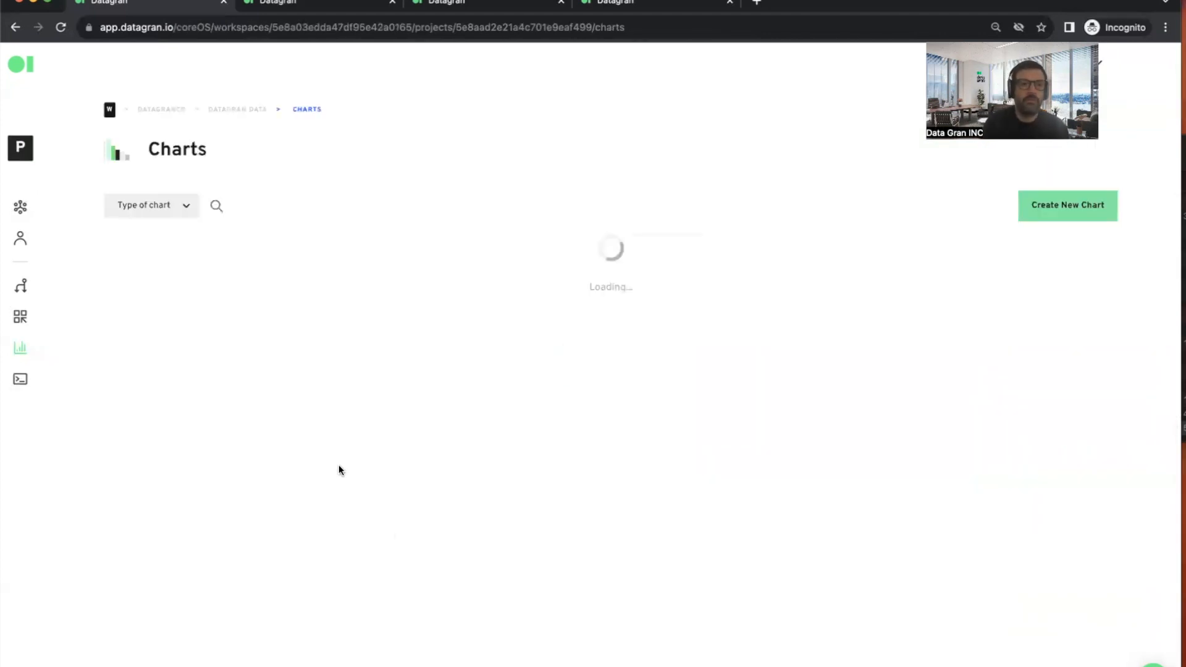
left_click(1075, 213)
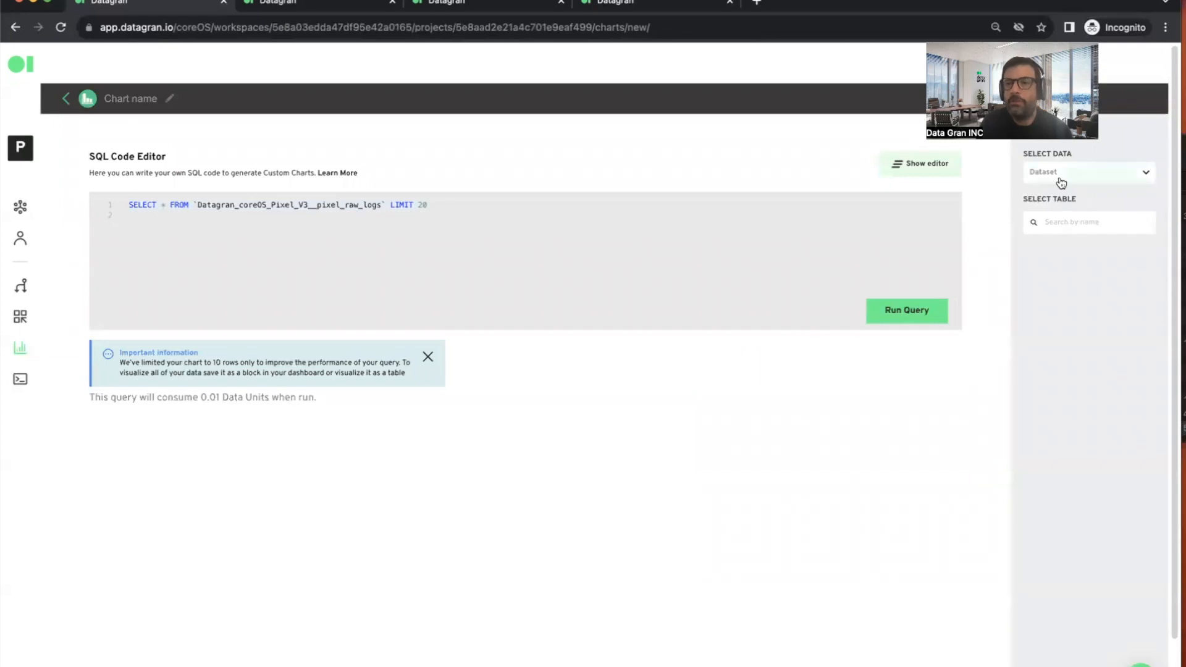
left_click(1061, 179)
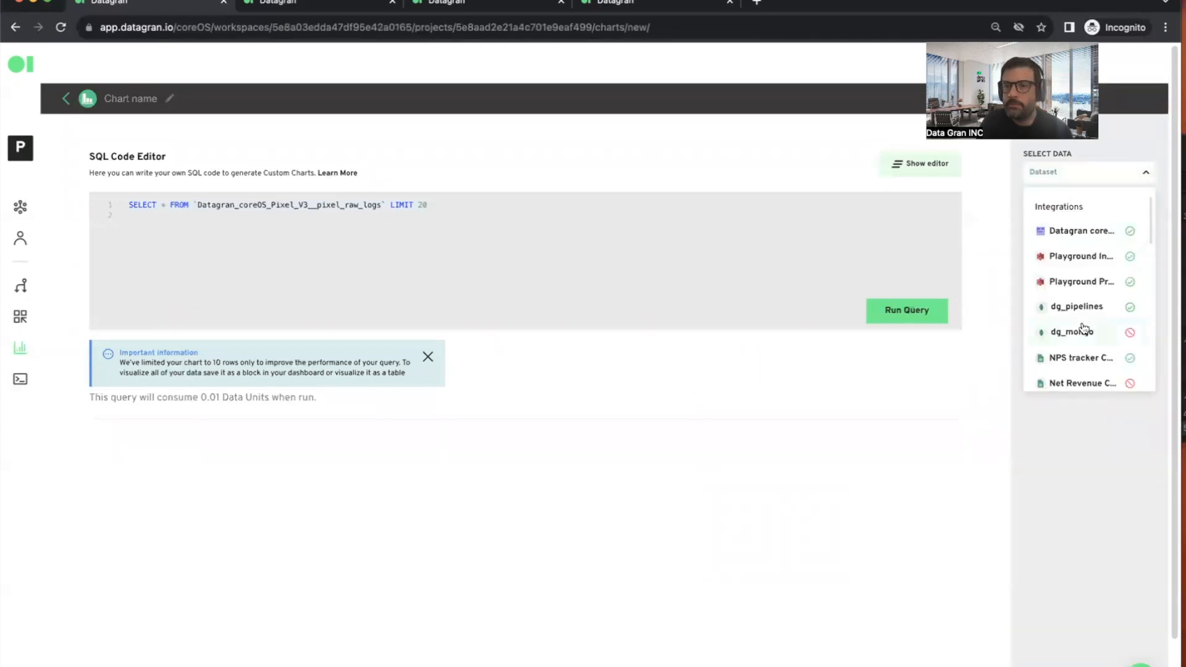
scroll(1084, 328, "down", 8)
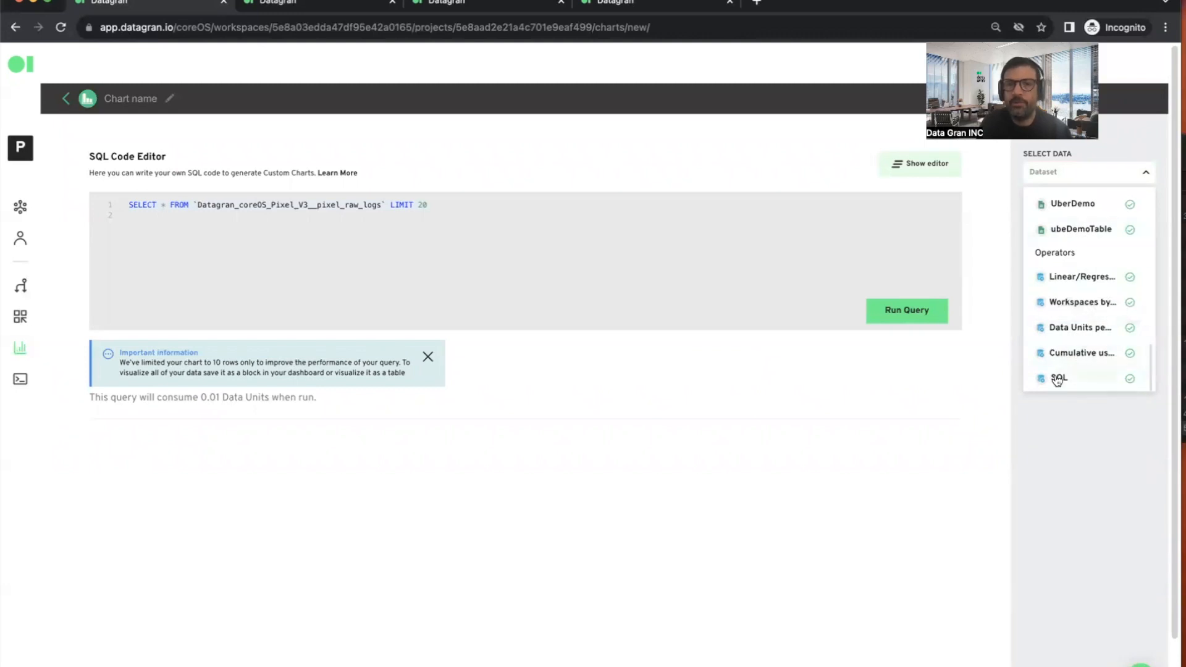
double_click(326, 206)
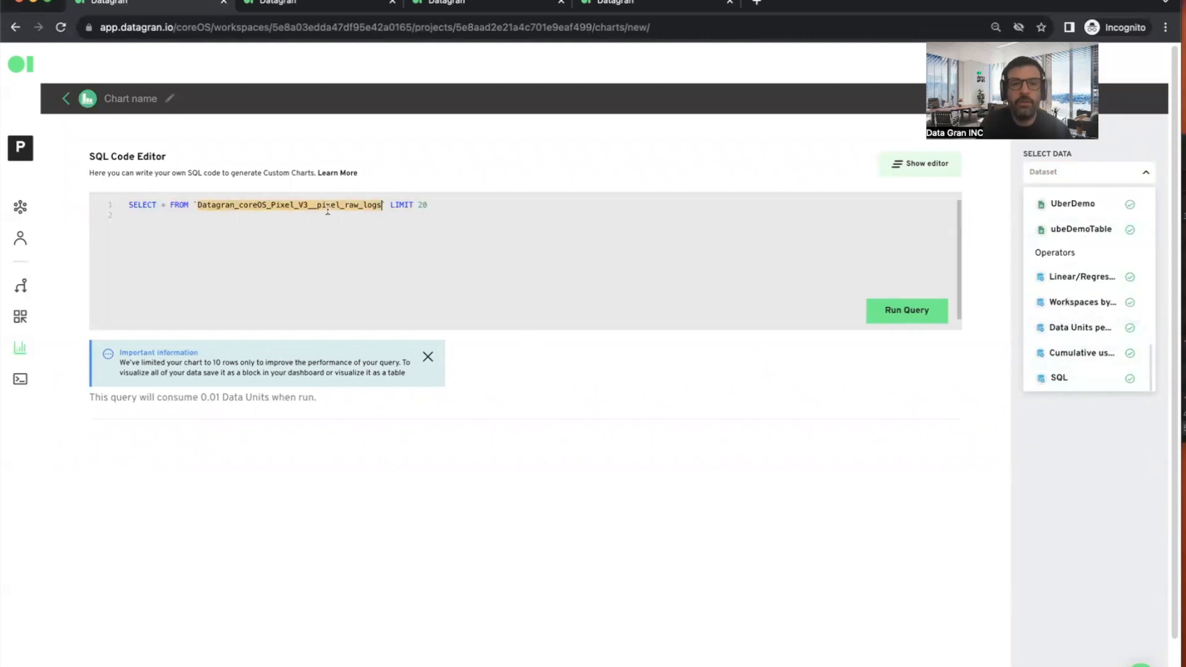
key("BackSpace")
key("BackSpace")
key("Delete")
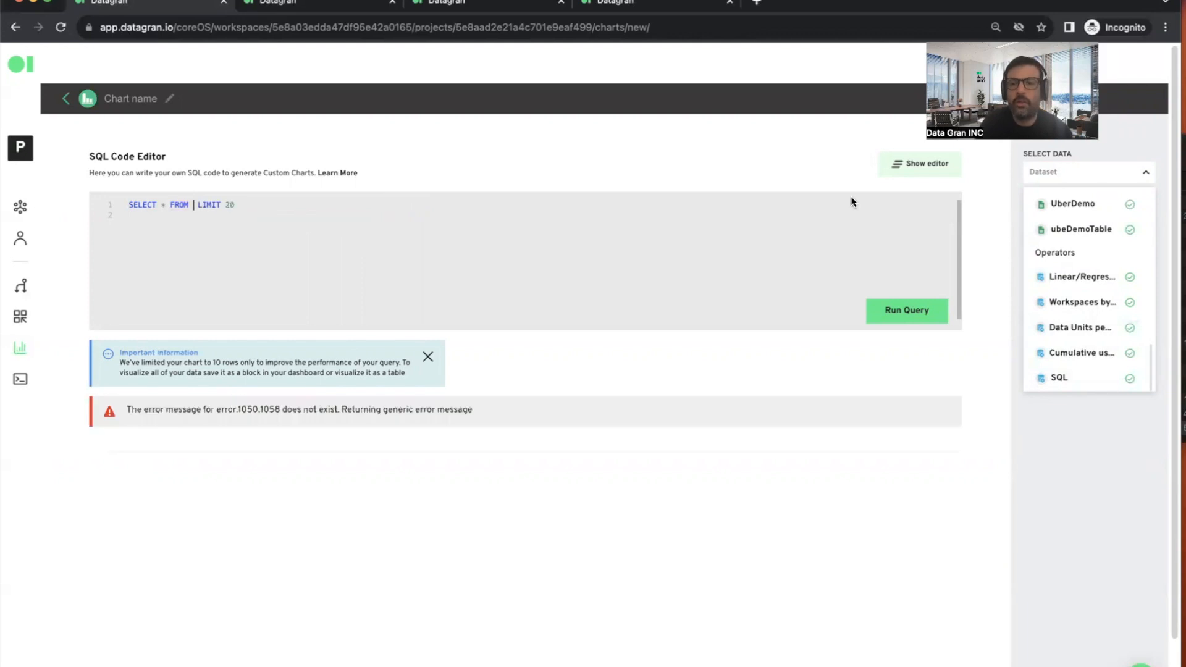
Step: Choose the SQL operator as the chart's dataset and place its sql_output table right after FROM in the query
left_click_drag(1052, 379, 498, 227)
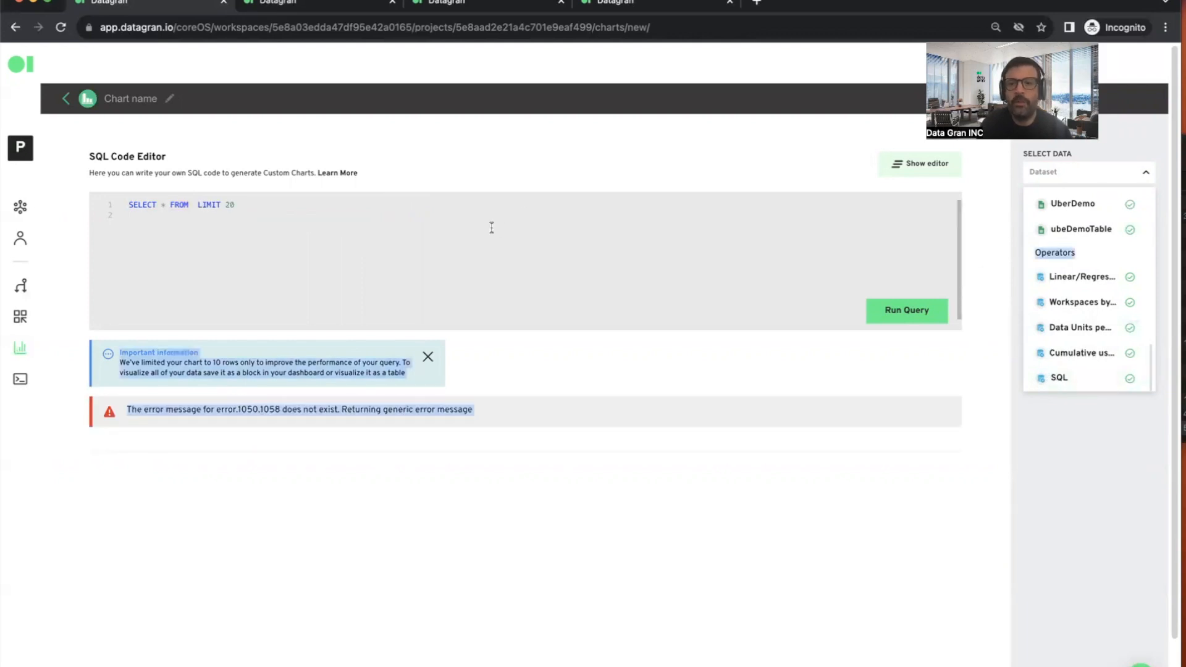
left_click(620, 233)
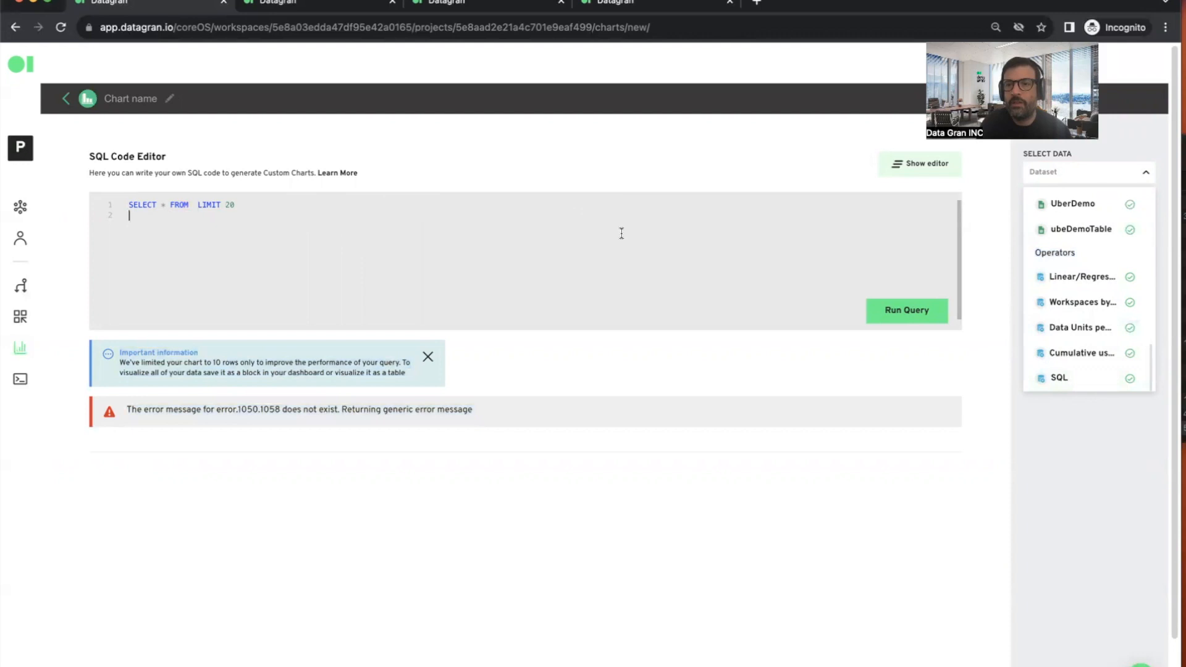
left_click(1050, 378)
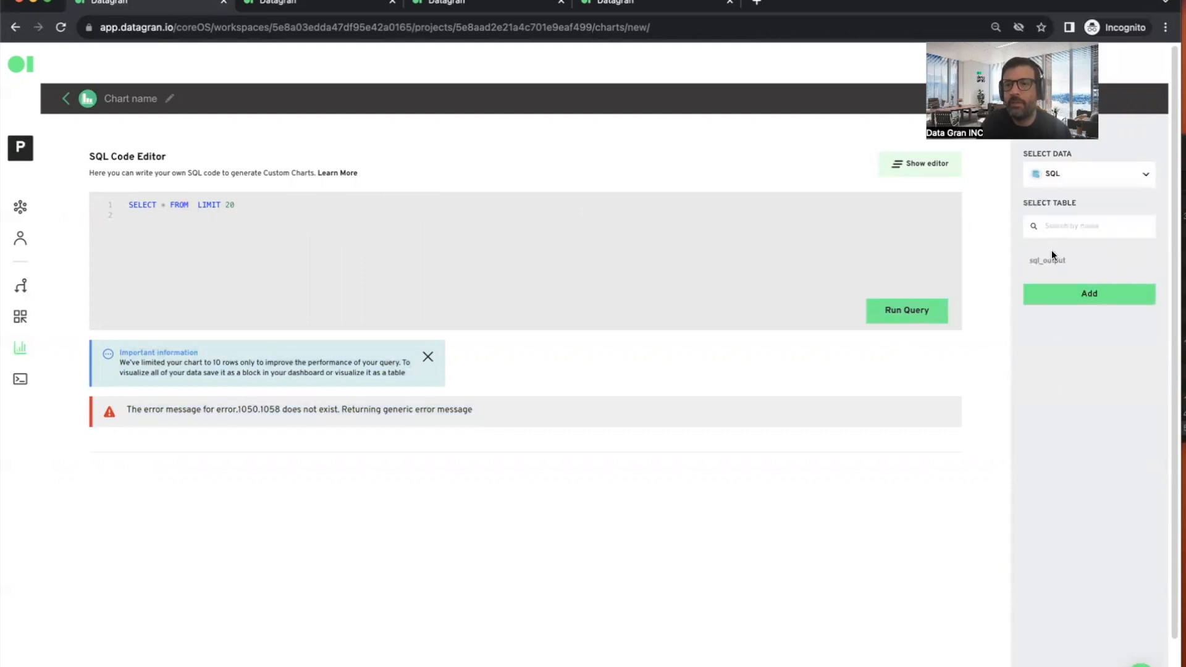
left_click_drag(1054, 259, 426, 286)
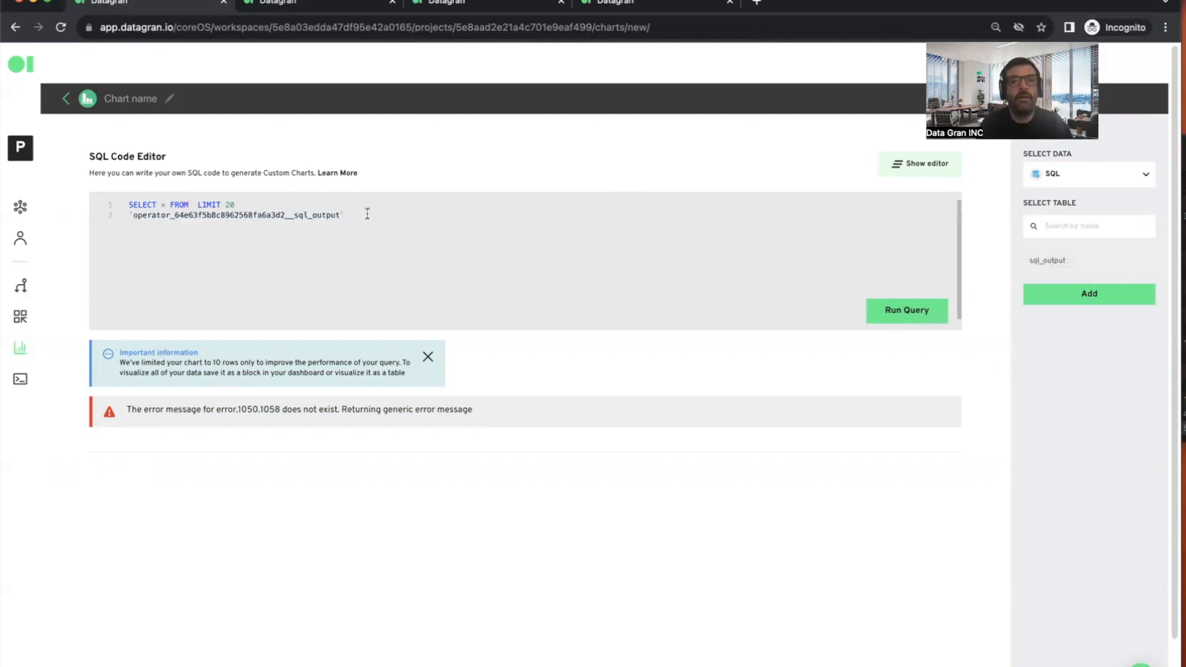
triple_click(120, 214)
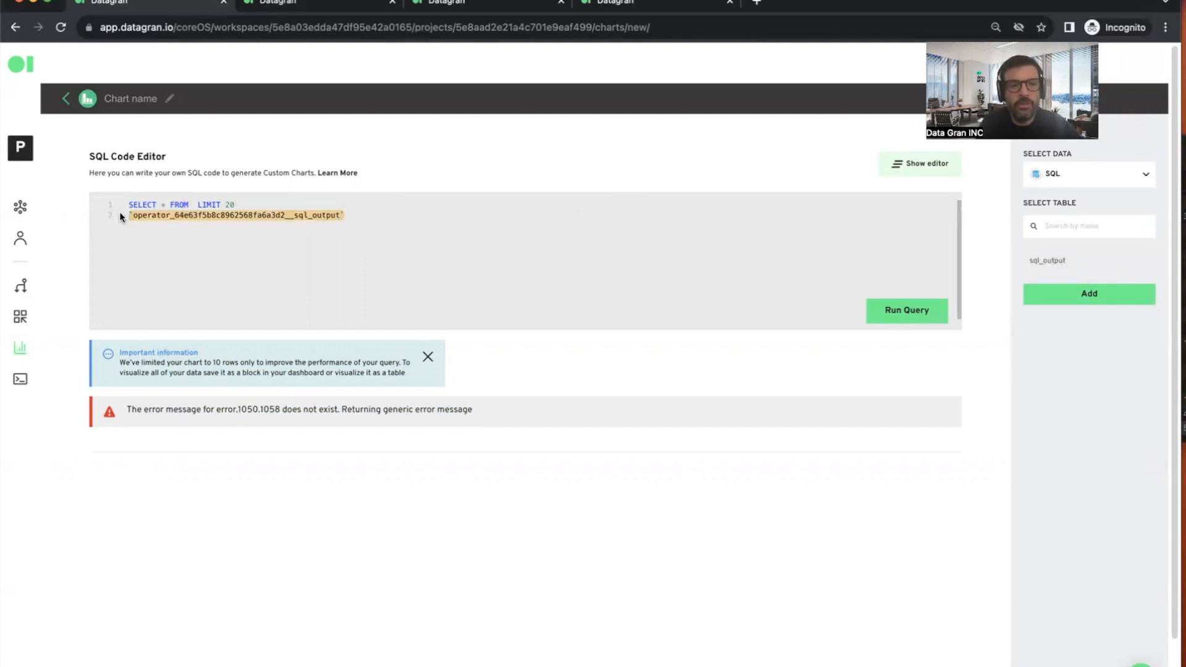
key("super+x")
left_click(192, 204)
key("super+v")
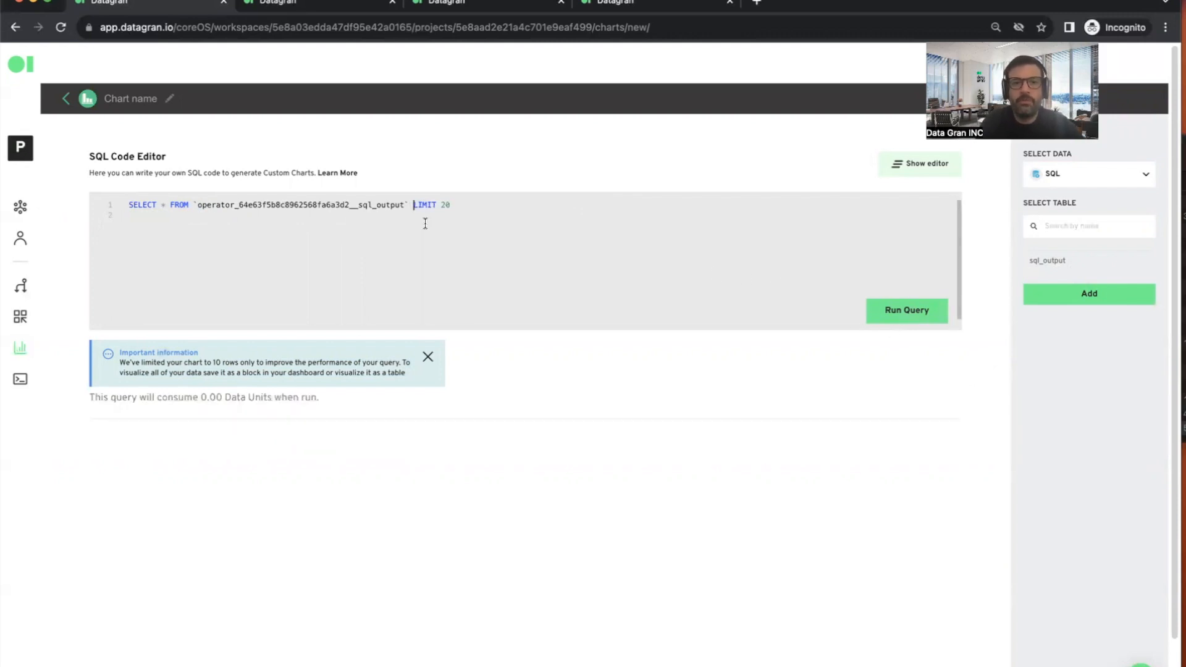
Step: Remove the LIMIT 20 clause from the chart query and run it
left_click_drag(460, 204, 412, 209)
key("BackSpace")
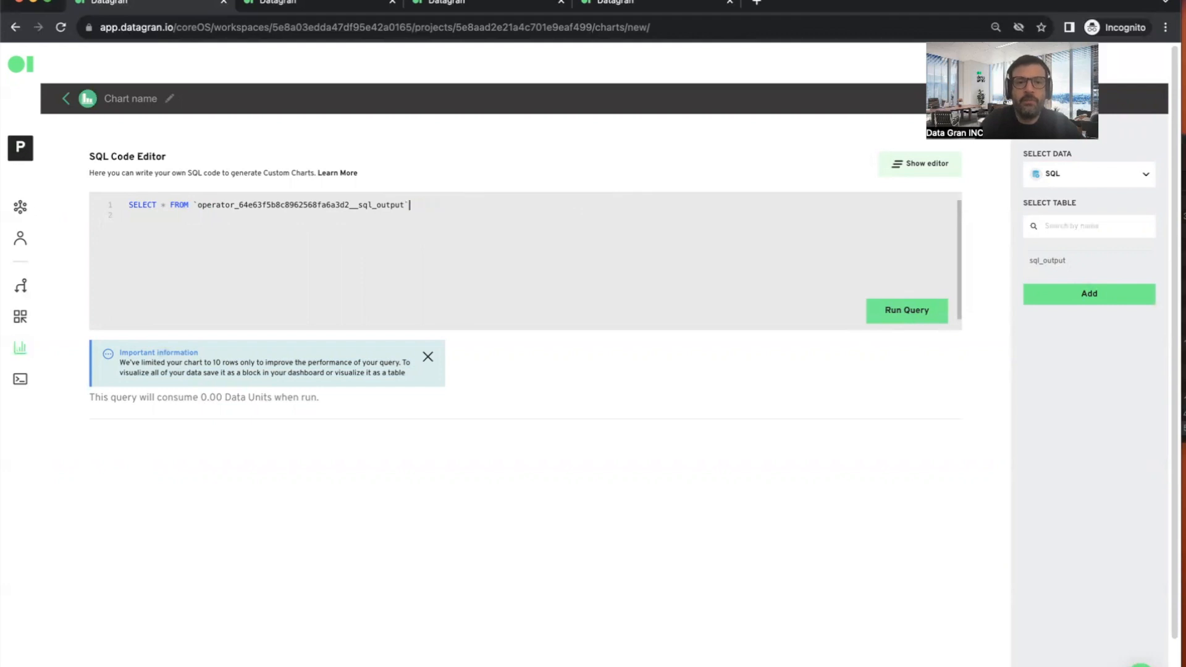
left_click(931, 311)
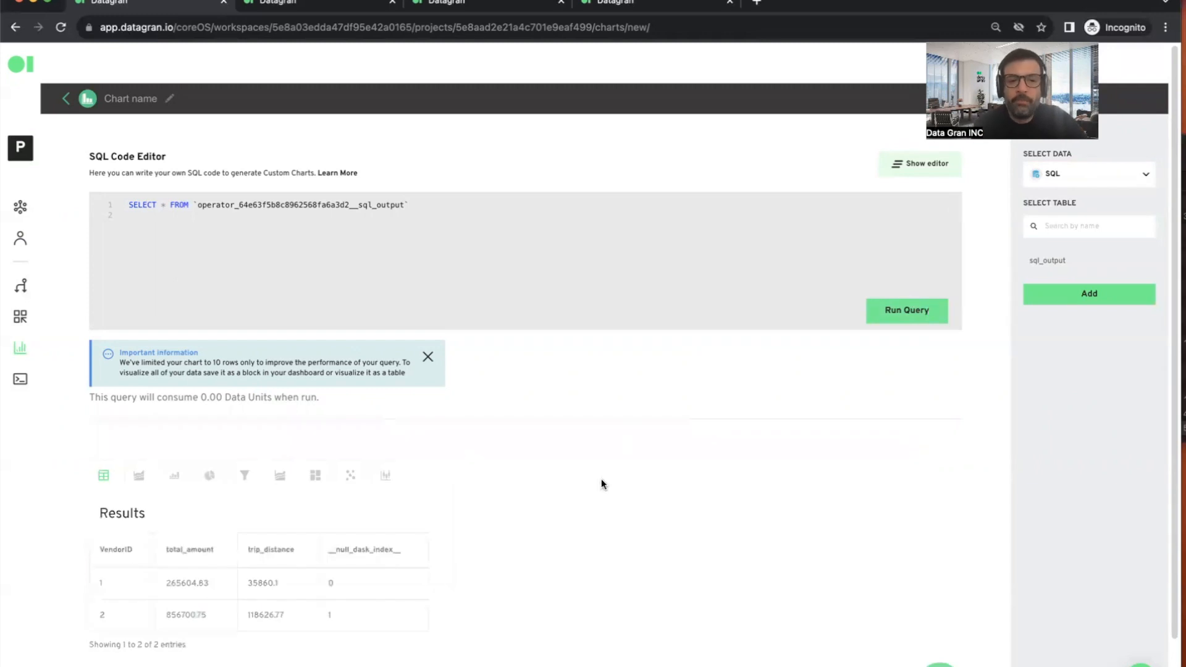
Step: Plot the query results as a bar chart with VendorID on the X-axis and total_amount on the Y-axis
scroll(601, 479, "down", 1)
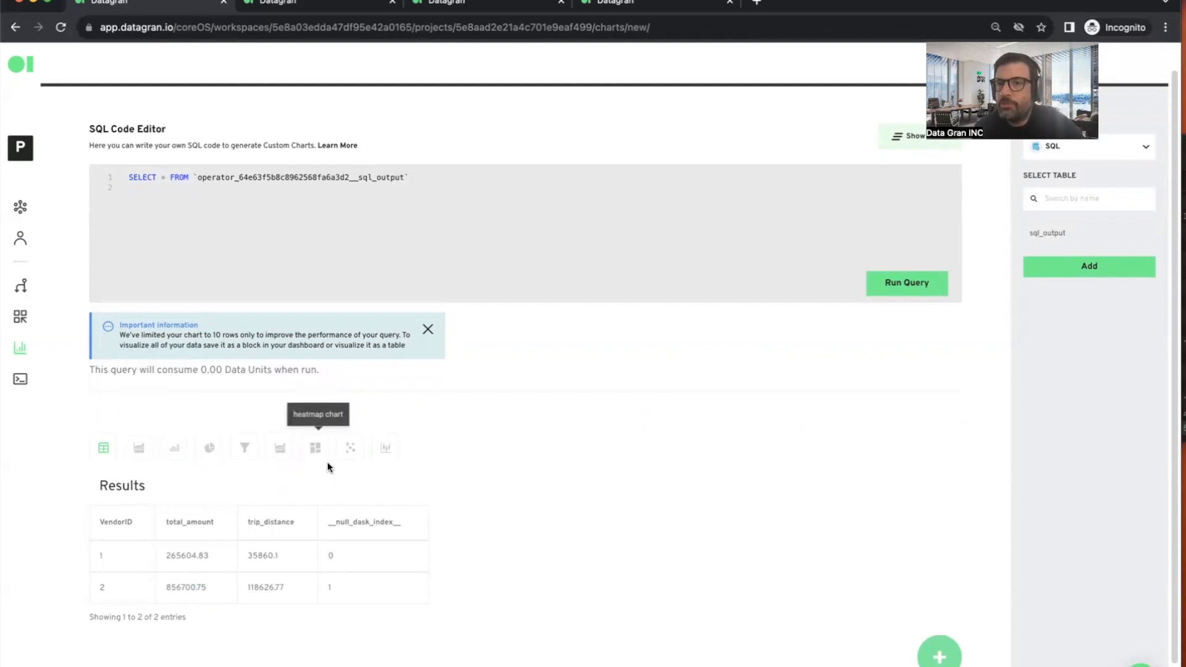
left_click(167, 451)
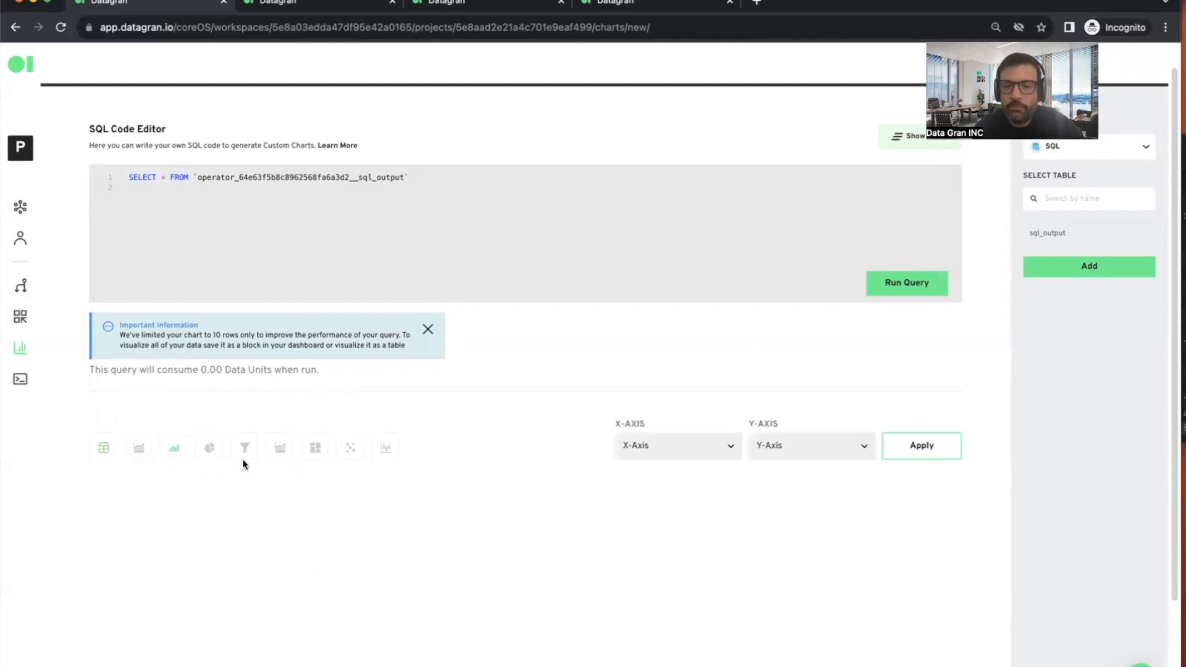
left_click(658, 447)
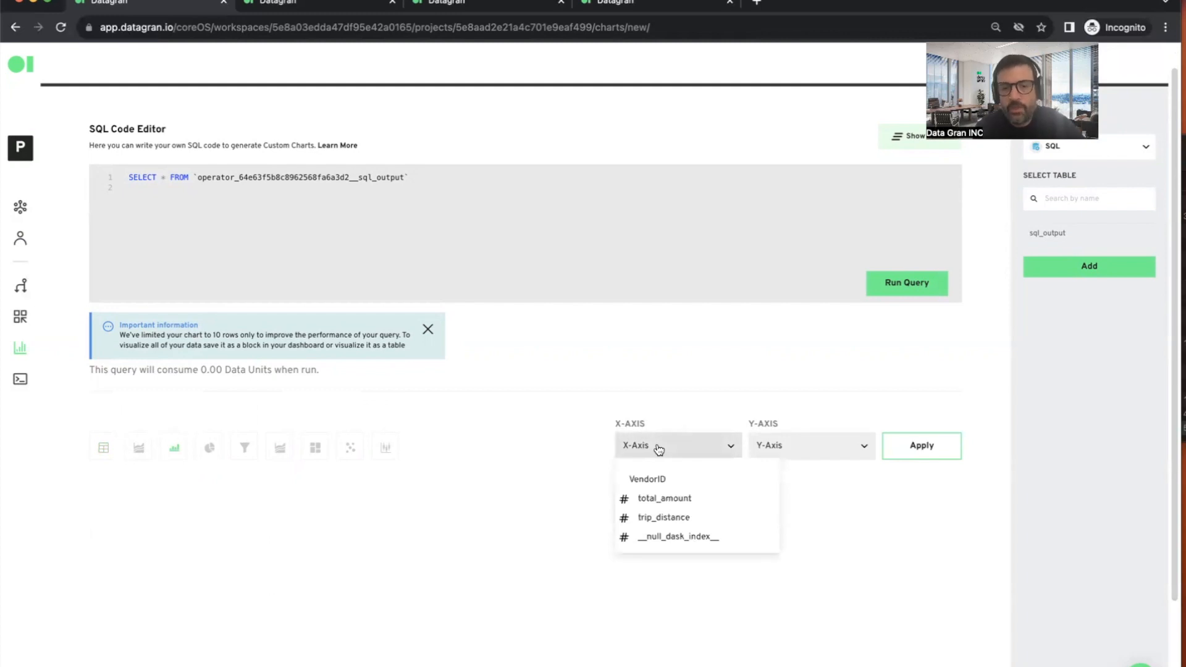
left_click(647, 479)
left_click(787, 455)
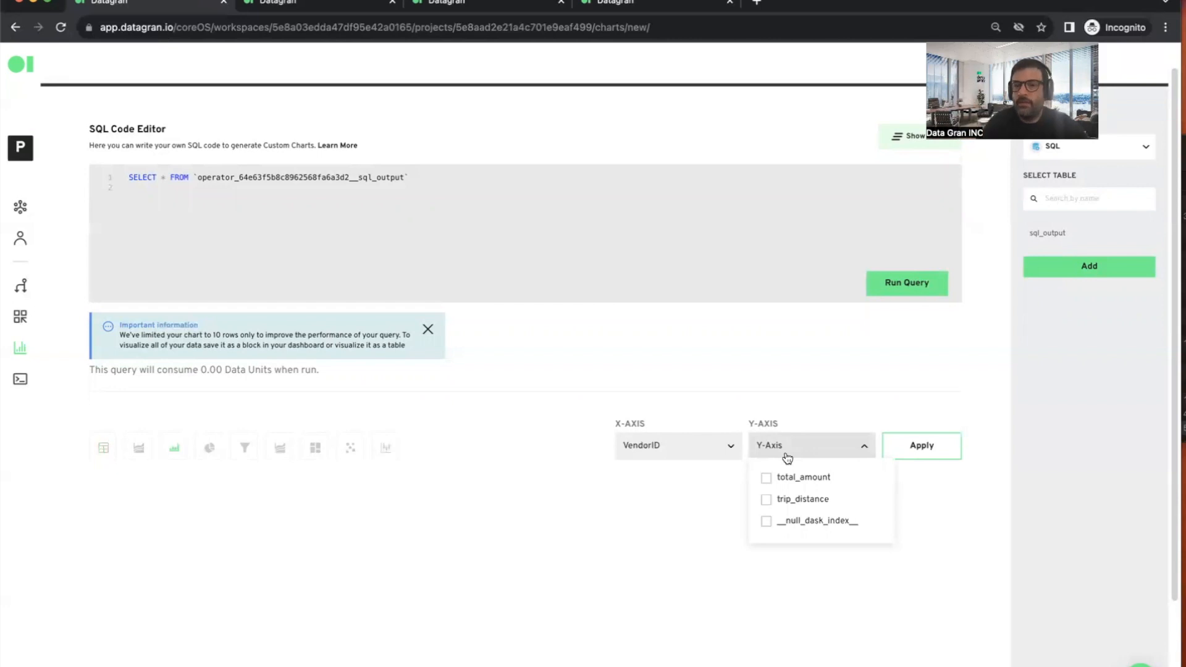
left_click(766, 479)
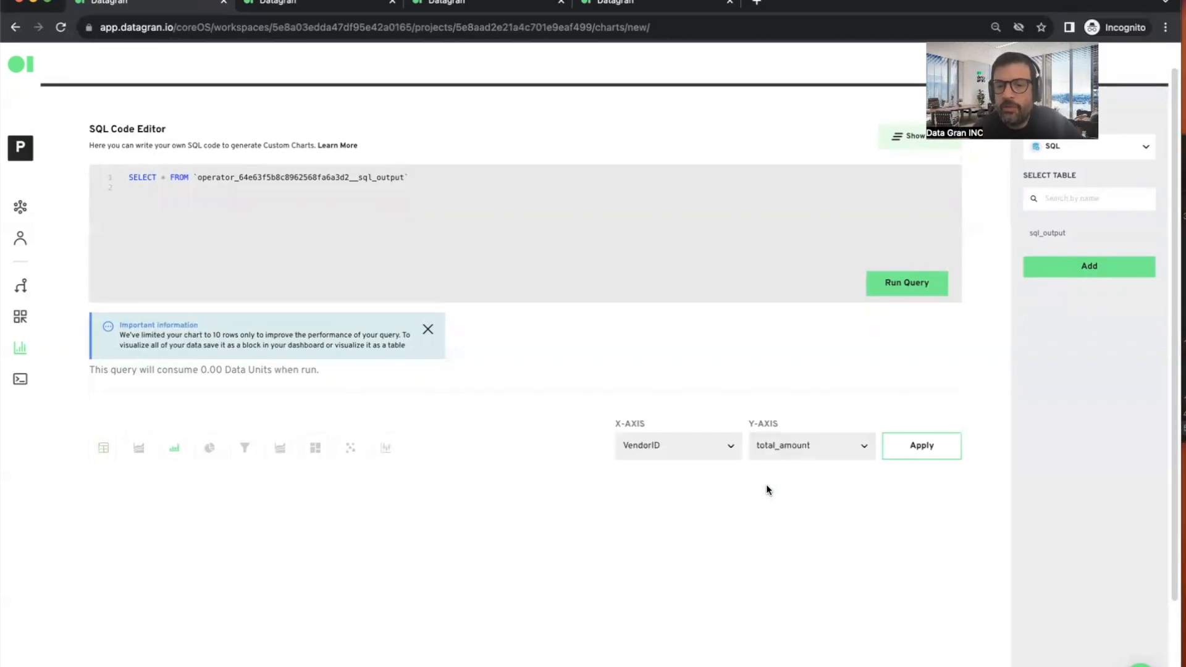
left_click(921, 446)
scroll(577, 397, "down", 2)
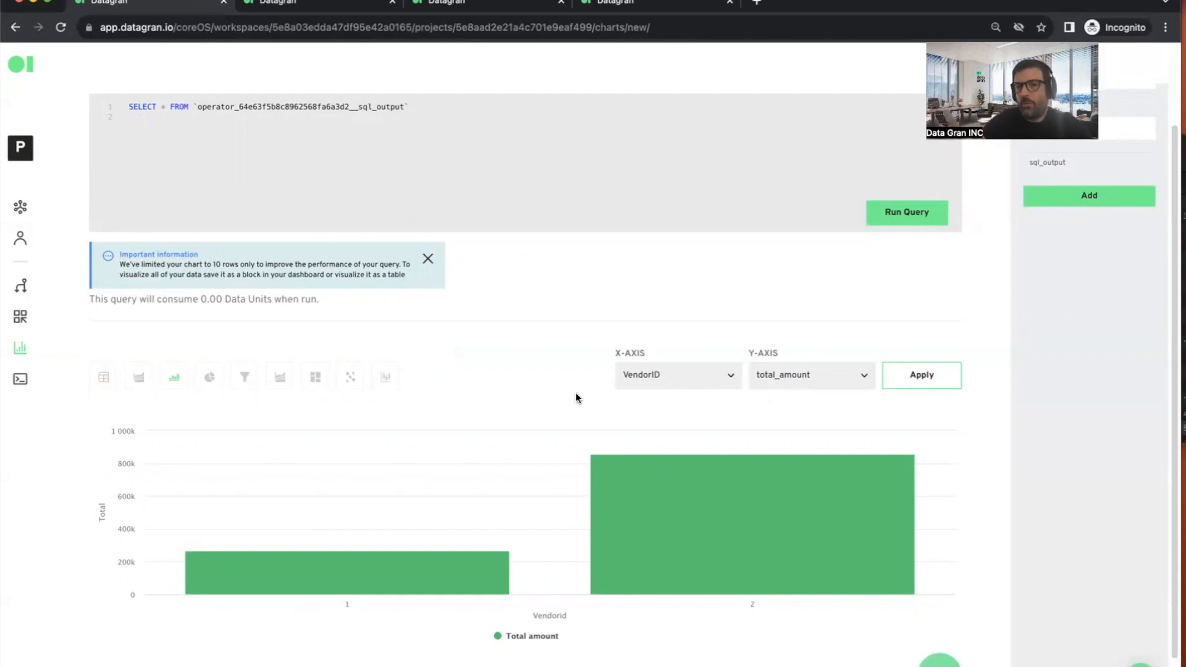
mouse_move(826, 592)
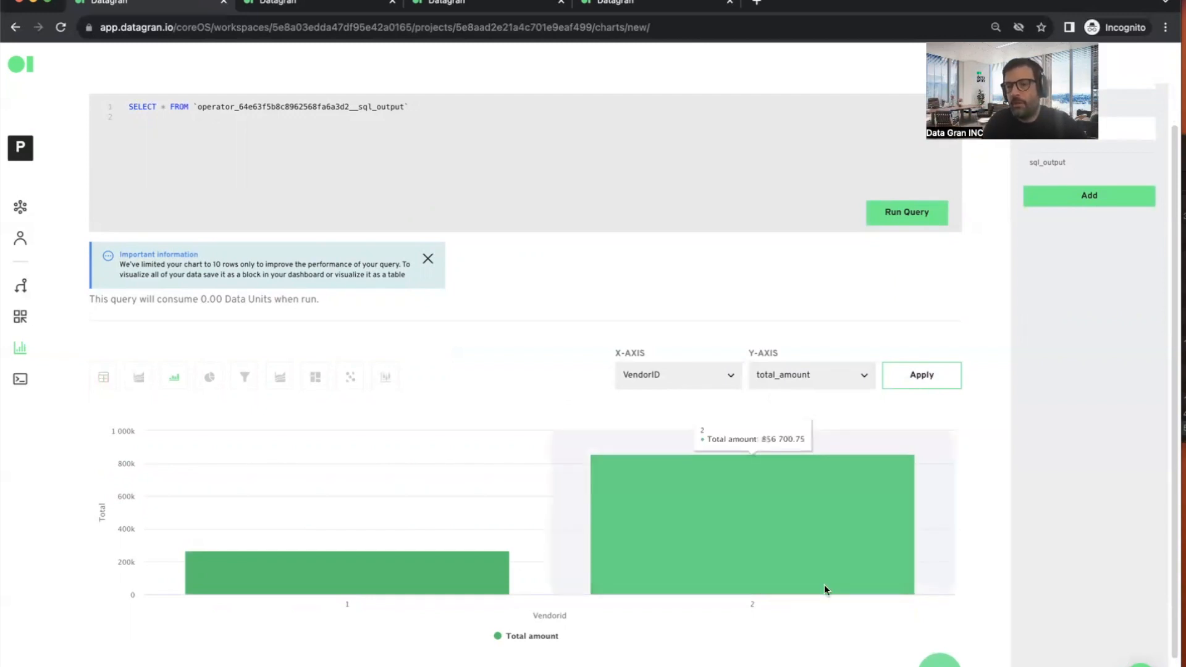
mouse_move(940, 661)
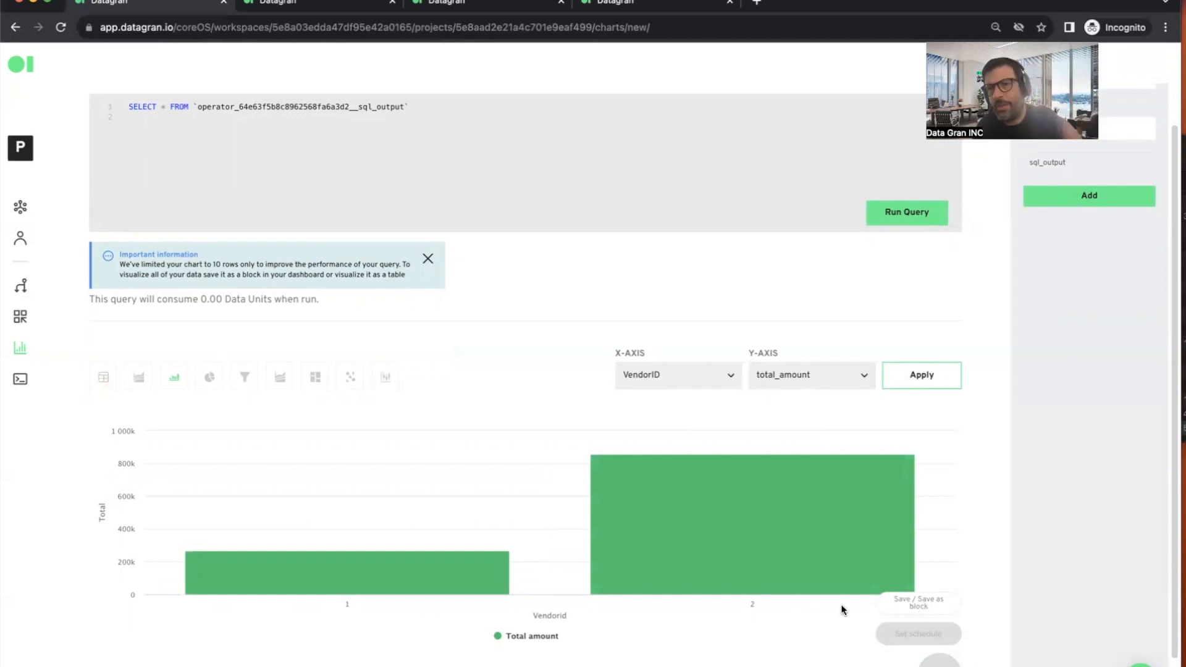
Step: Open the project's Boards and look through the saved line, table and heatmap chart blocks
left_click(19, 317)
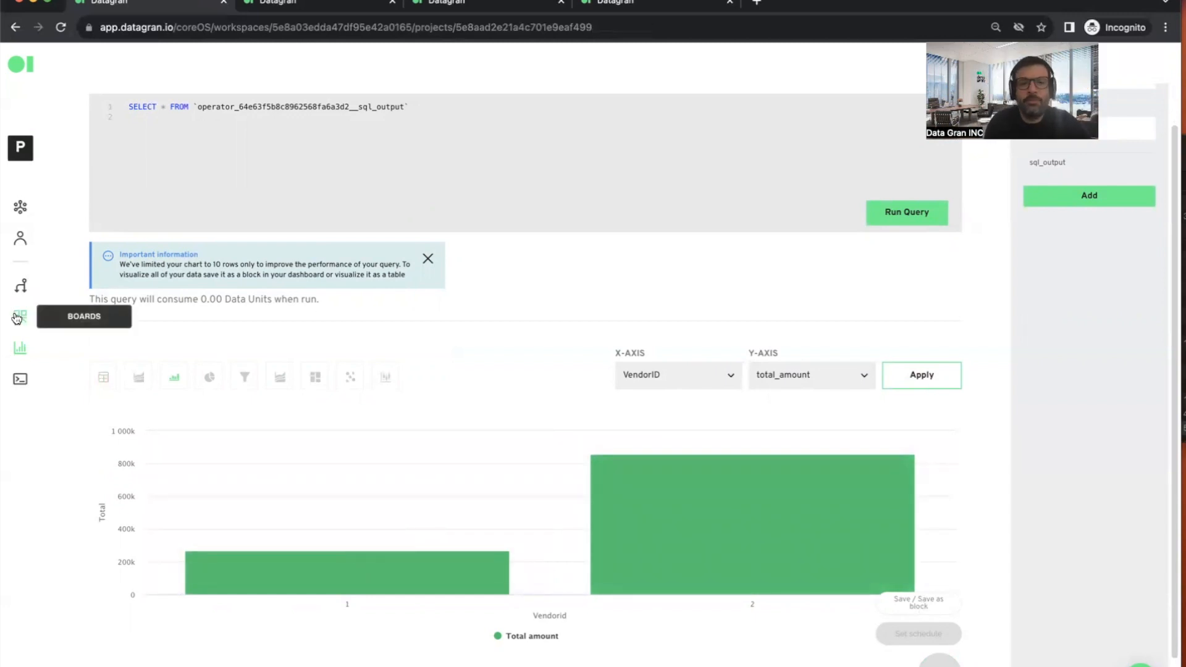
scroll(562, 332, "down", 6)
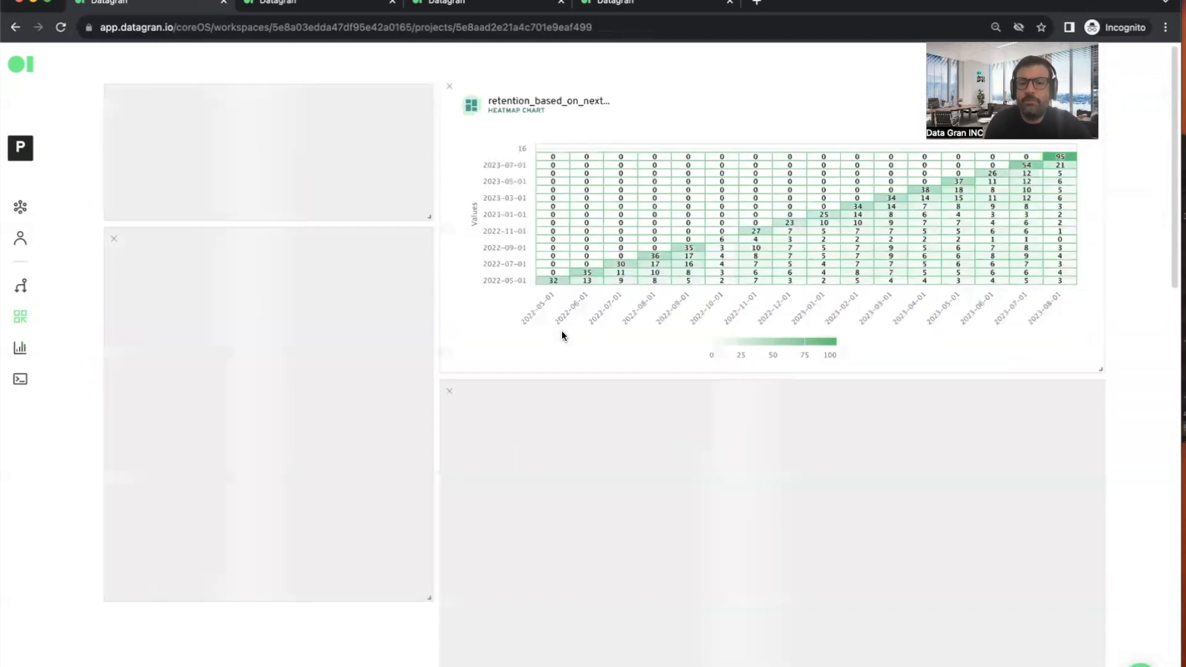
scroll(254, 460, "down", 10)
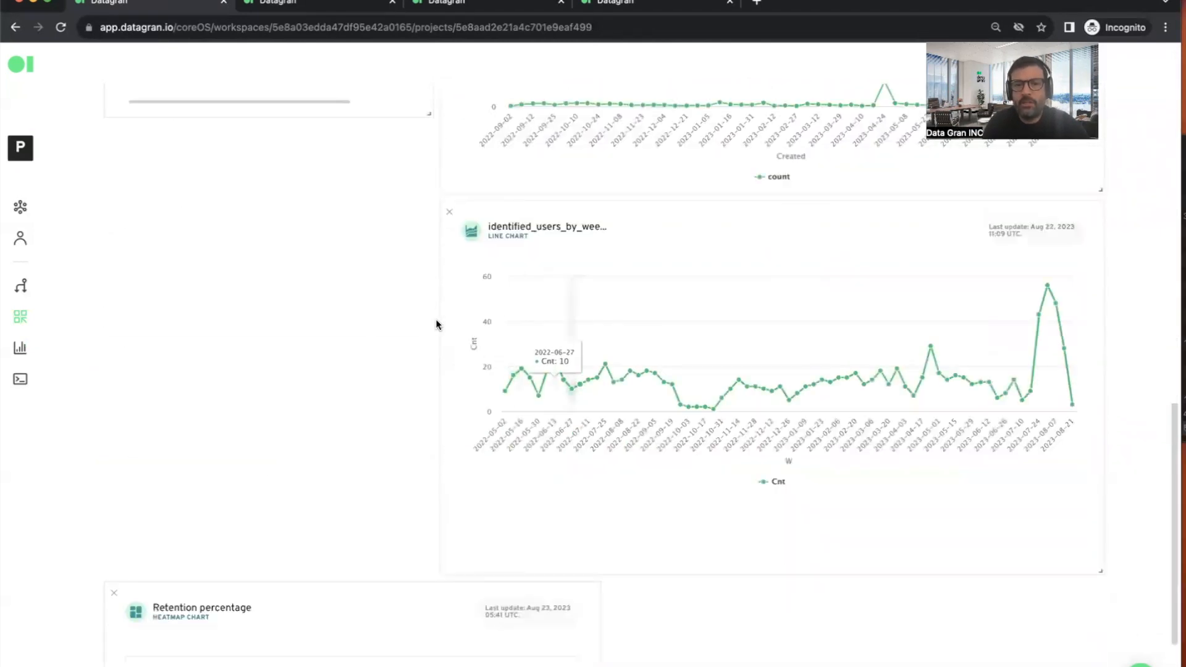
scroll(294, 357, "down", 3)
scroll(295, 358, "up", 6)
scroll(293, 357, "up", 12)
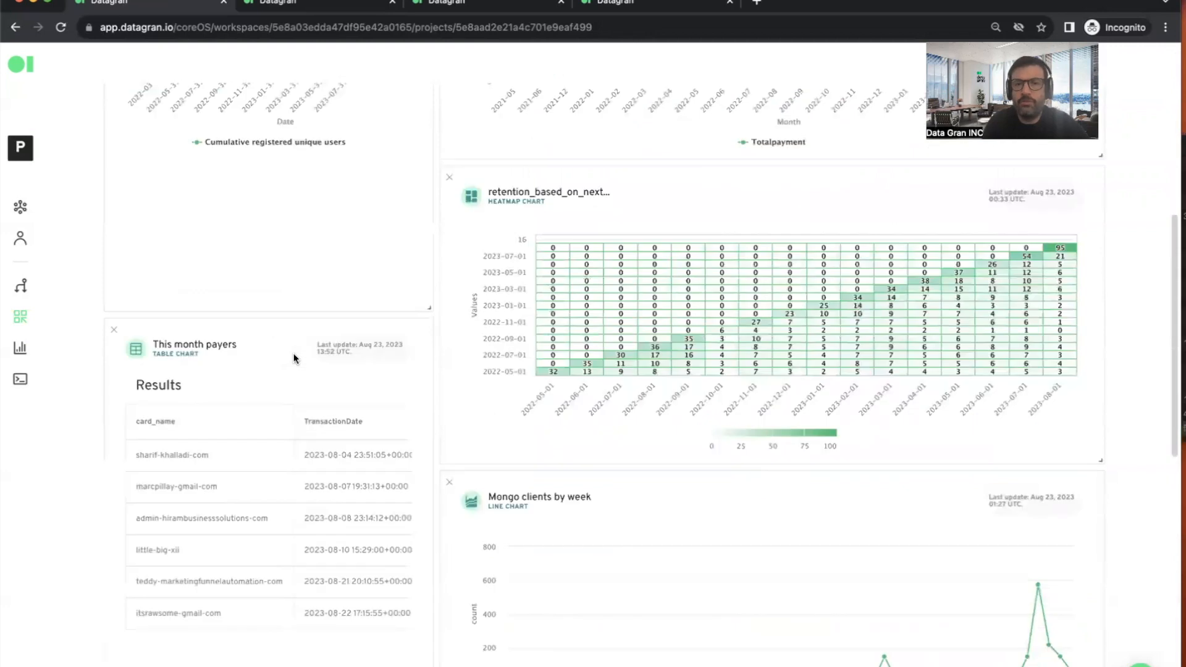
scroll(293, 357, "down", 18)
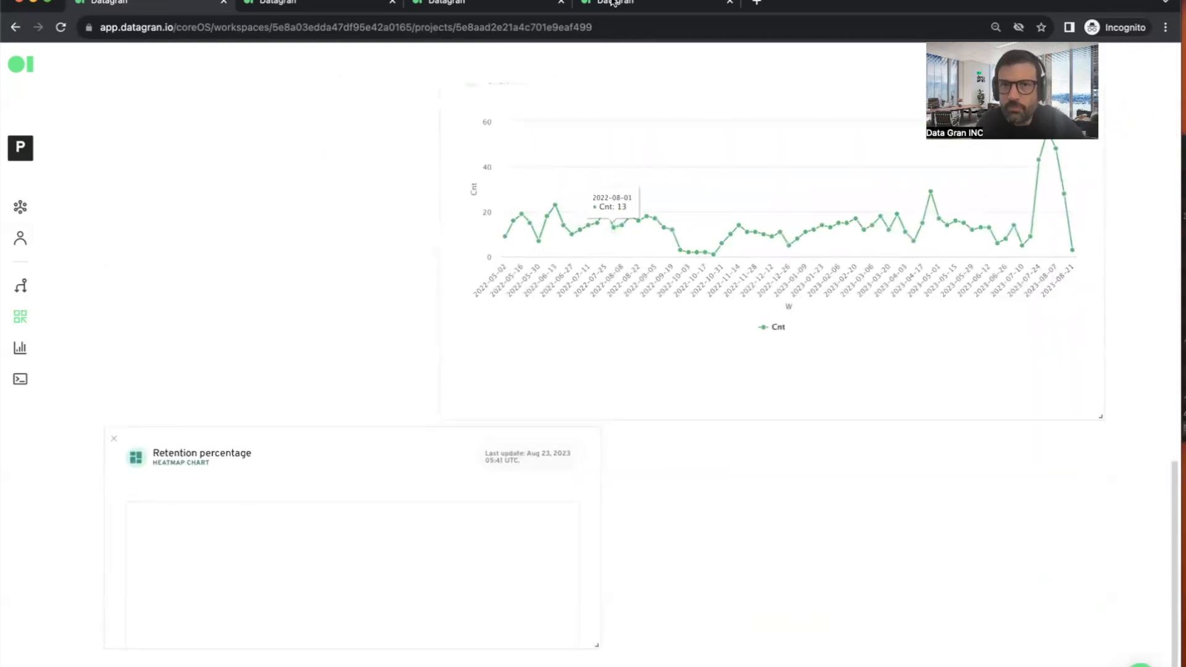